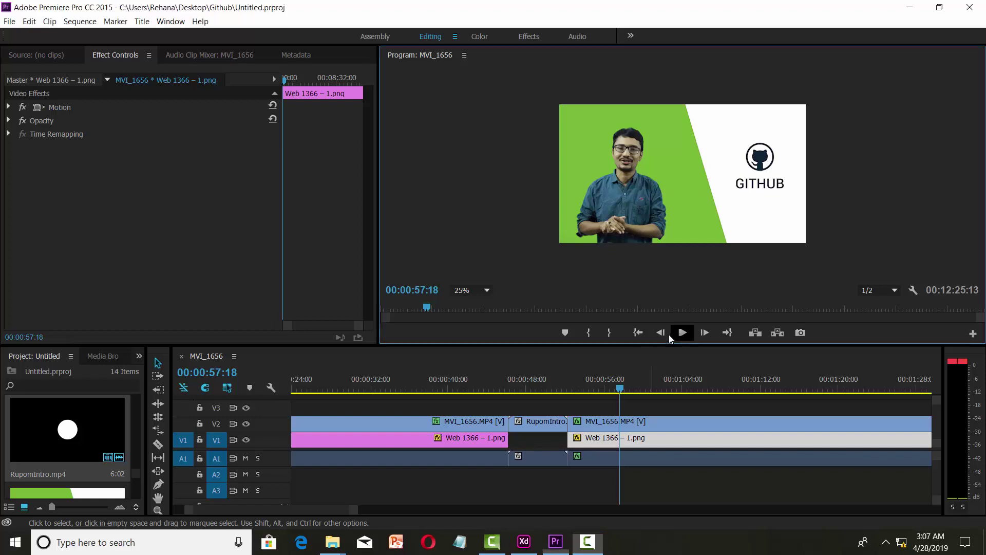
# Play the sequence briefly, then load the second Web 1366 – 1.png clip into the Source monitor.
pyautogui.click(682, 334)
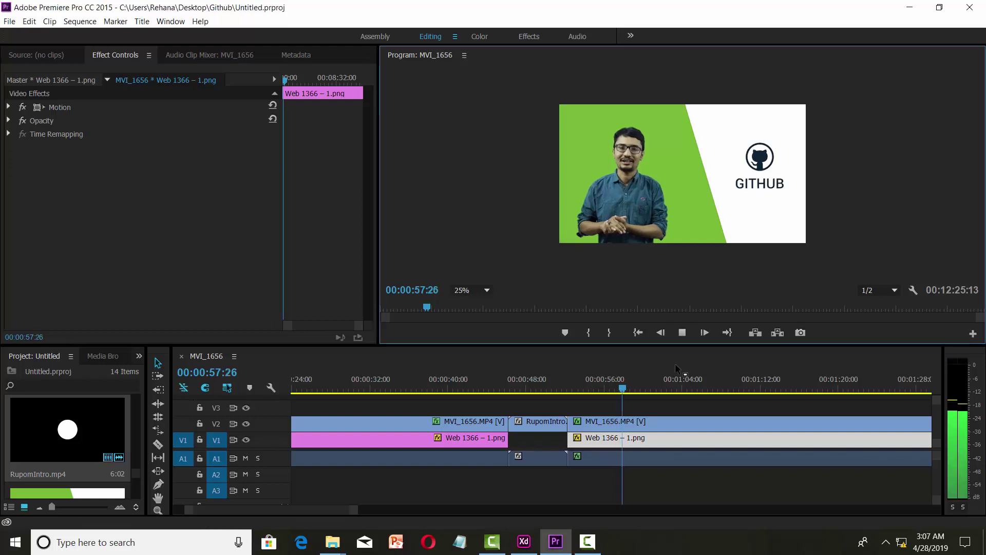
pyautogui.click(587, 541)
pyautogui.click(973, 462)
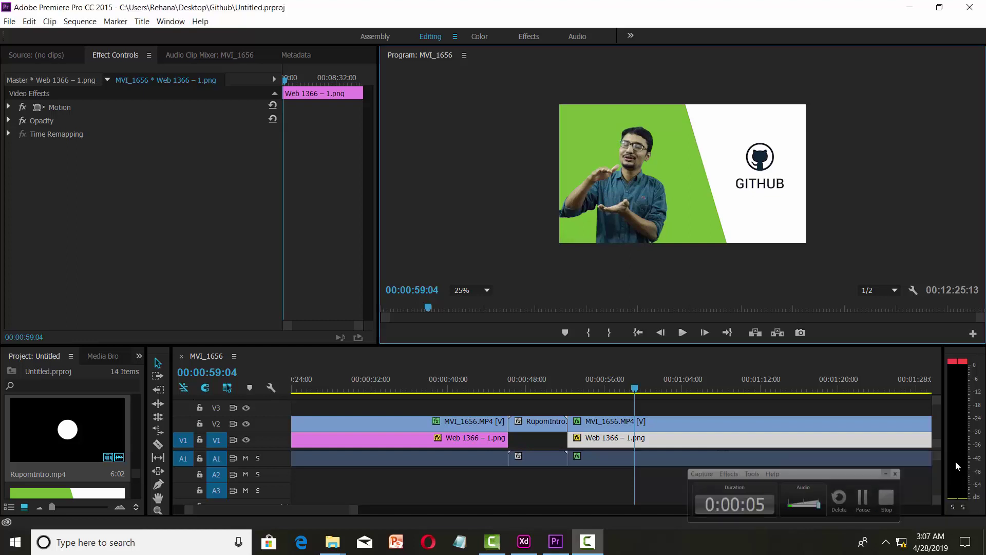
pyautogui.click(638, 437)
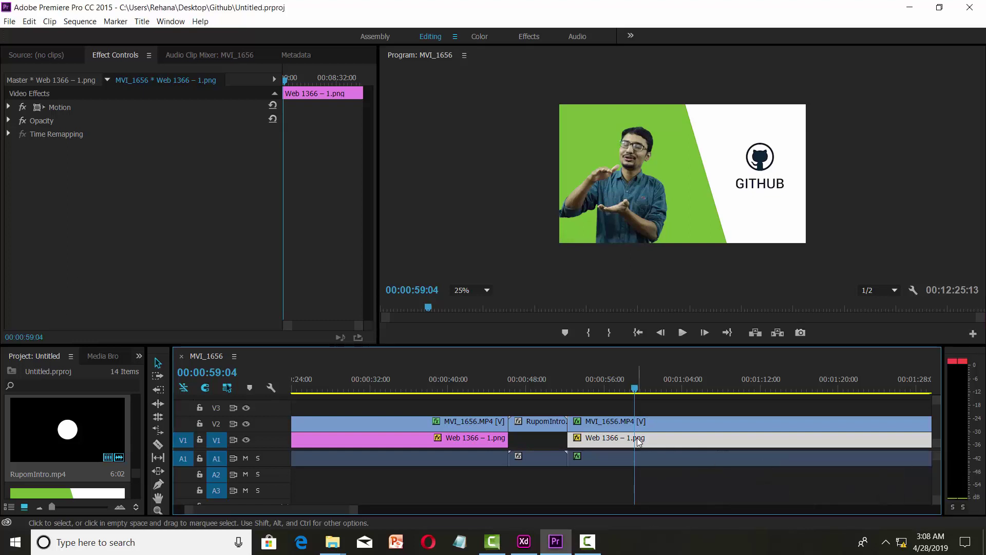
pyautogui.doubleClick(637, 437)
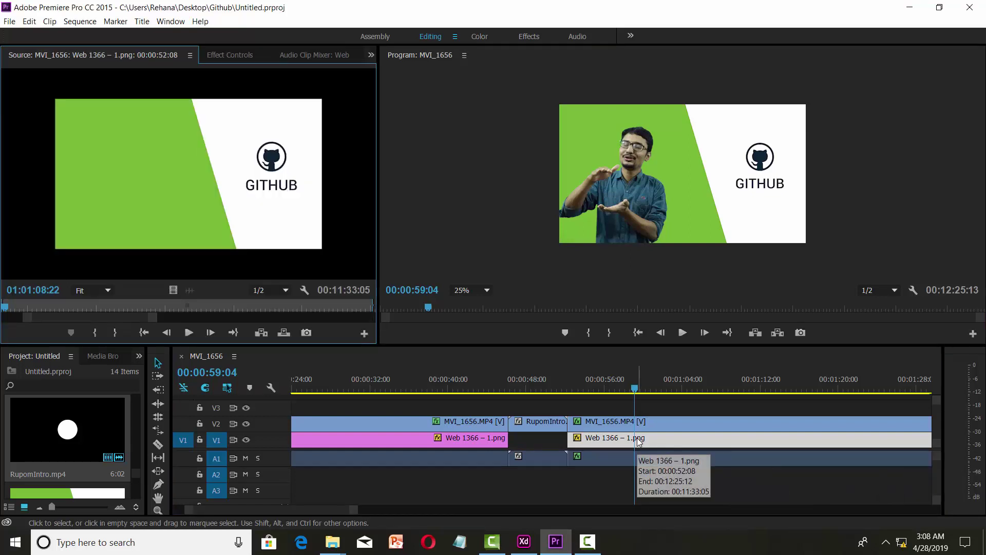
# Delete the second GitHub slide from V1 and widen the Project panel to show thumbnails.
pyautogui.press('Delete')
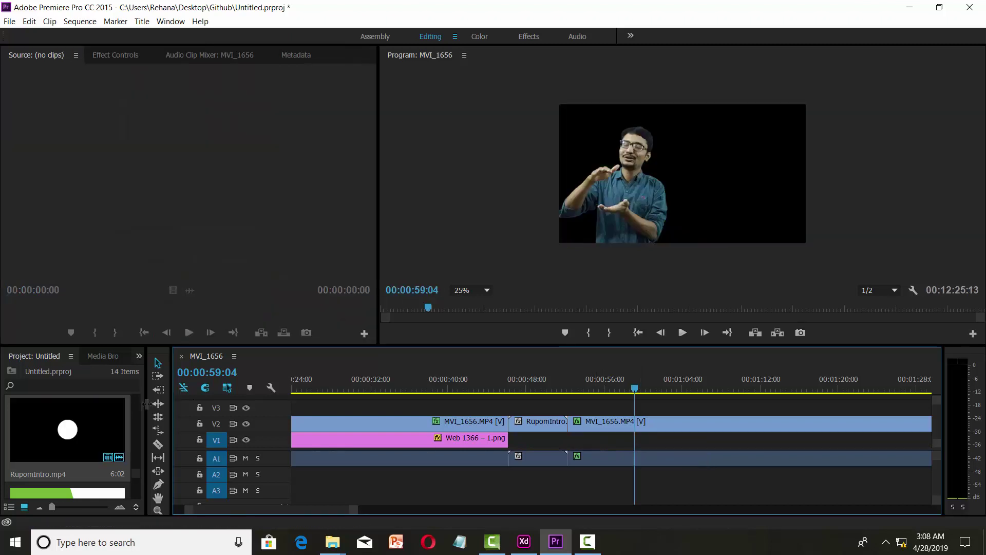
pyautogui.moveTo(147, 404); pyautogui.dragTo(239, 406)
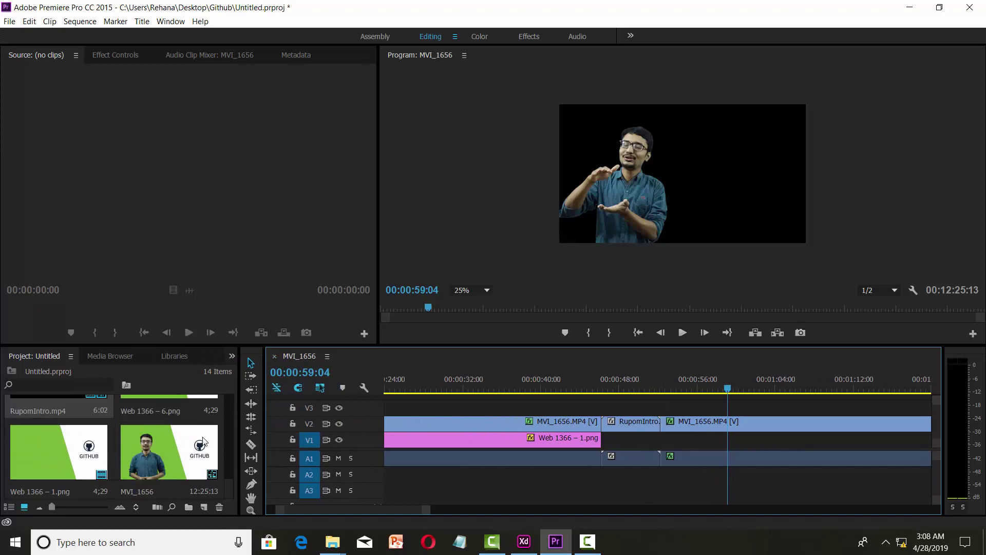
pyautogui.scroll(5, 200, 444)
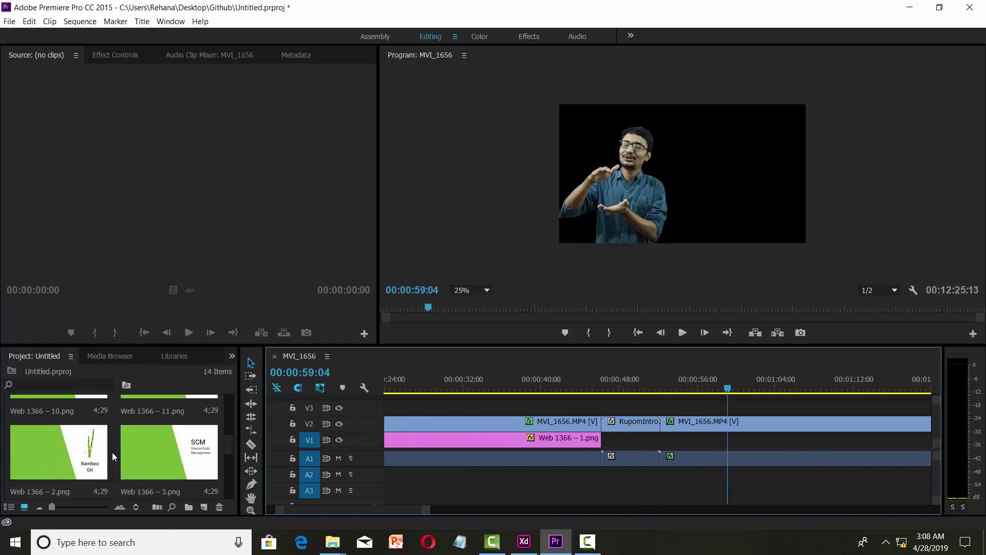
# Drag the Web 1366 – 2.png Bamboo Git slide onto the video track, then undo that placement.
pyautogui.moveTo(89, 454); pyautogui.dragTo(592, 480)
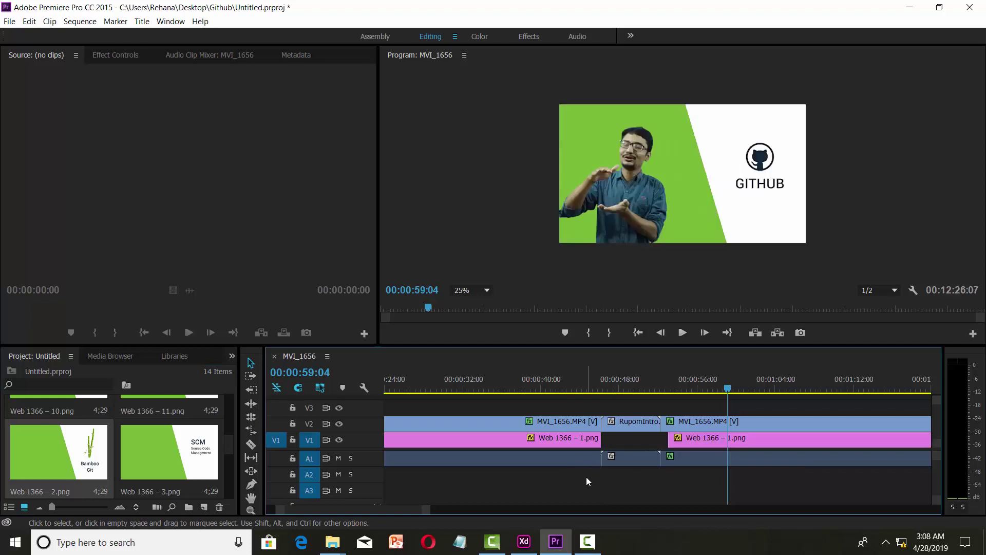
pyautogui.moveTo(591, 477); pyautogui.dragTo(683, 442)
pyautogui.hotkey('ctrl', 'z')
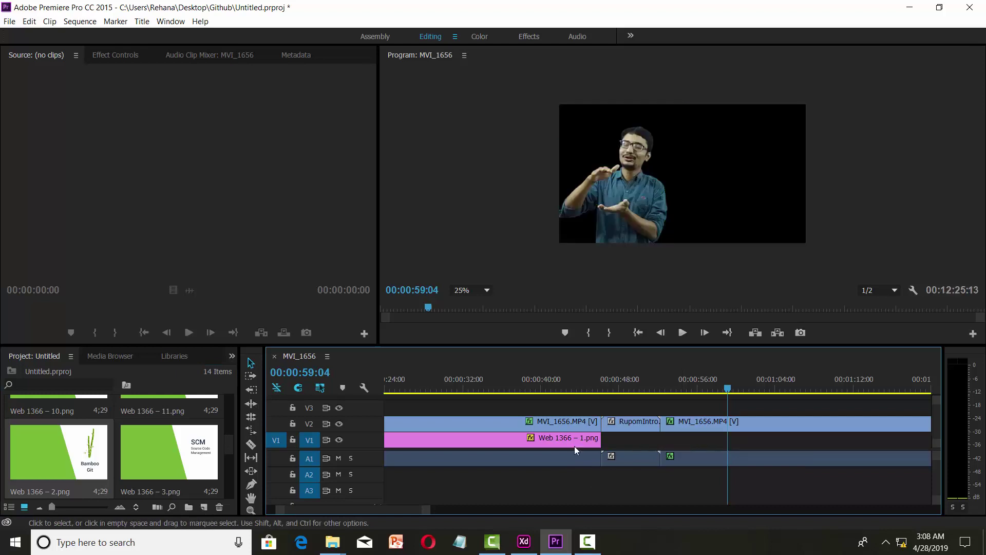
# Place Web 1366 – 2.png in the gap after the intro on V1 and lengthen it.
pyautogui.moveTo(54, 445); pyautogui.dragTo(669, 445)
pyautogui.moveTo(750, 439); pyautogui.dragTo(769, 439)
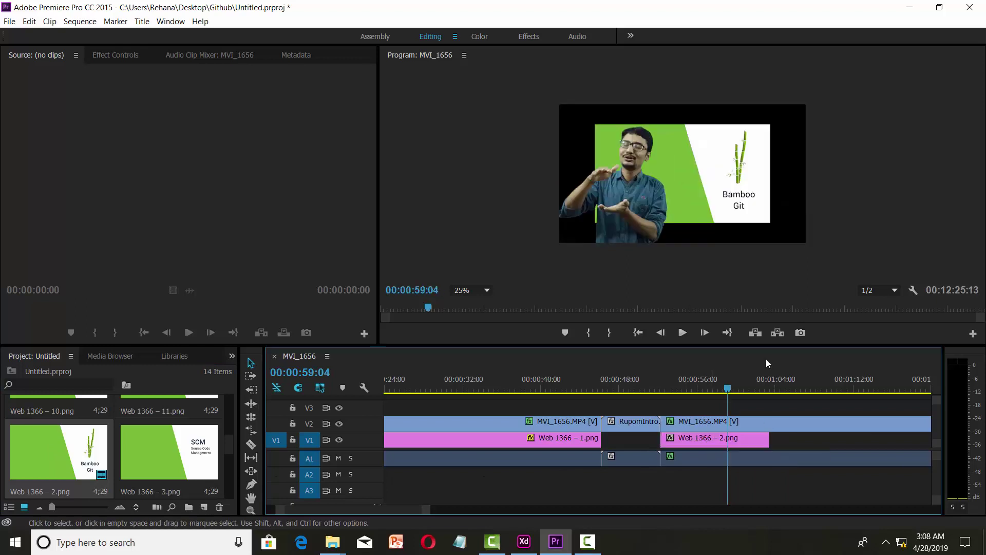
pyautogui.click(751, 155)
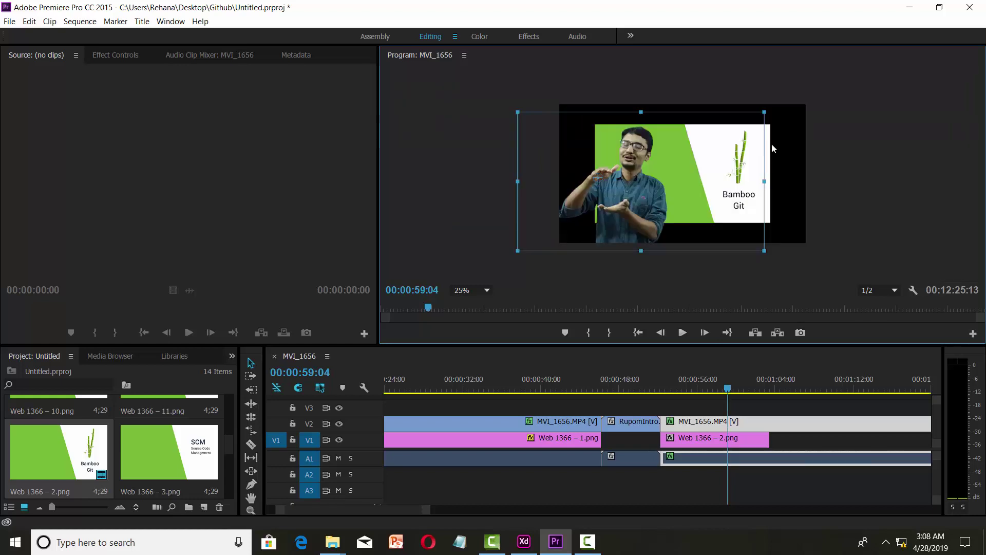
pyautogui.click(587, 542)
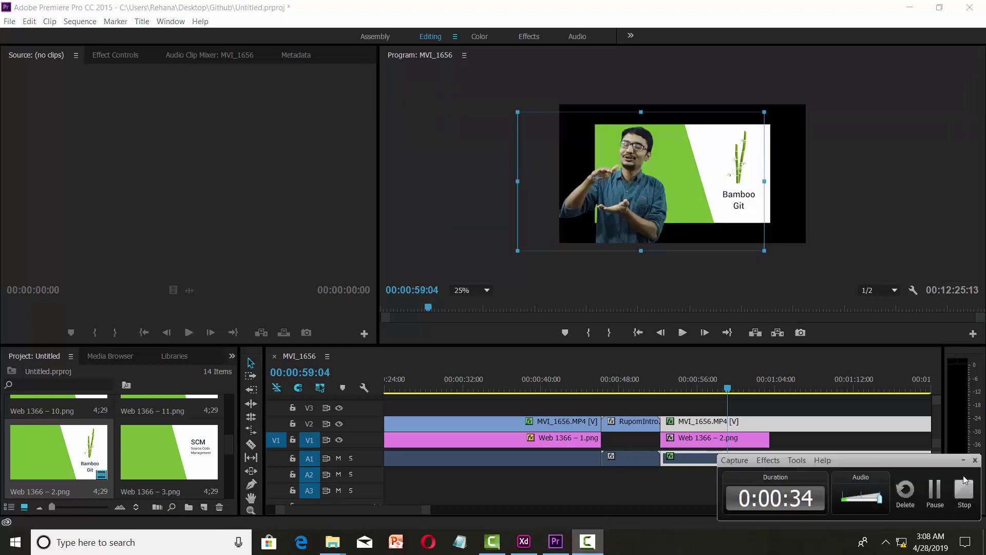
pyautogui.click(963, 461)
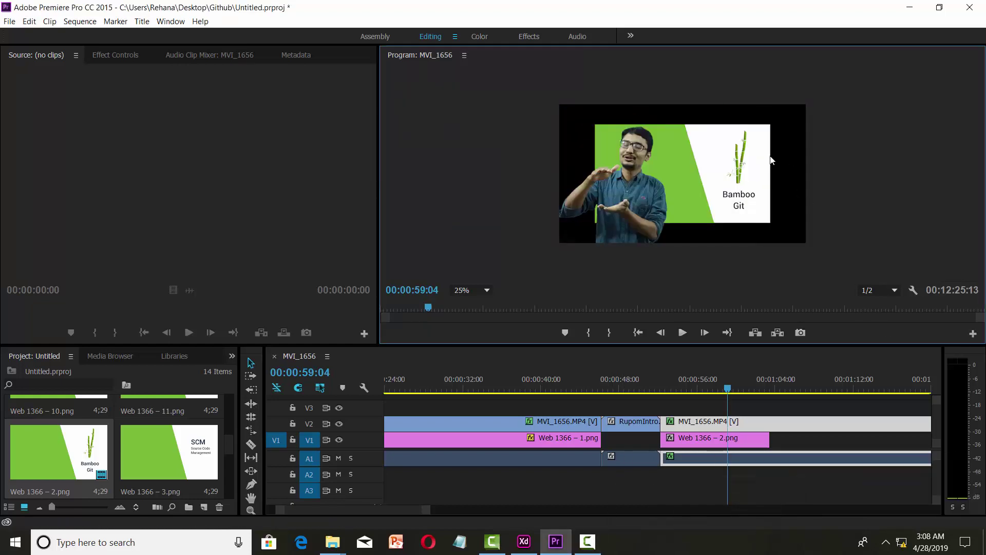
# Move and scale the Bamboo Git slide in the Program monitor until it fills the frame.
pyautogui.moveTo(768, 138); pyautogui.dragTo(726, 122)
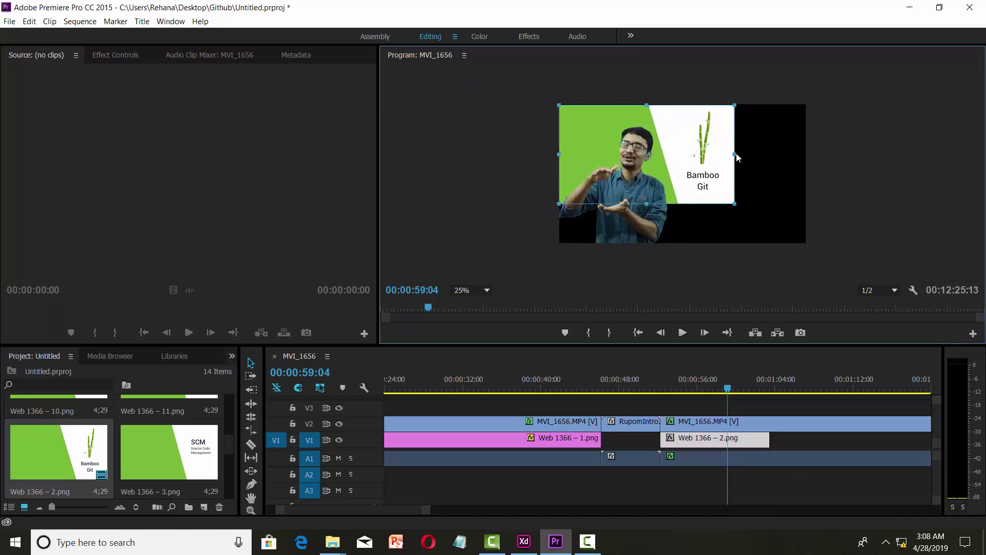
pyautogui.moveTo(735, 201); pyautogui.dragTo(780, 229)
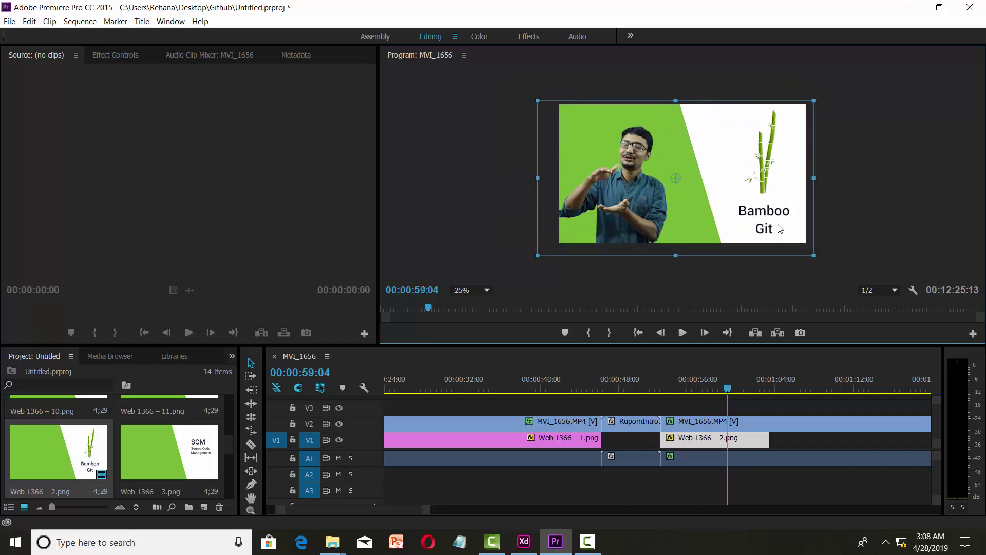
pyautogui.moveTo(780, 216); pyautogui.dragTo(782, 215)
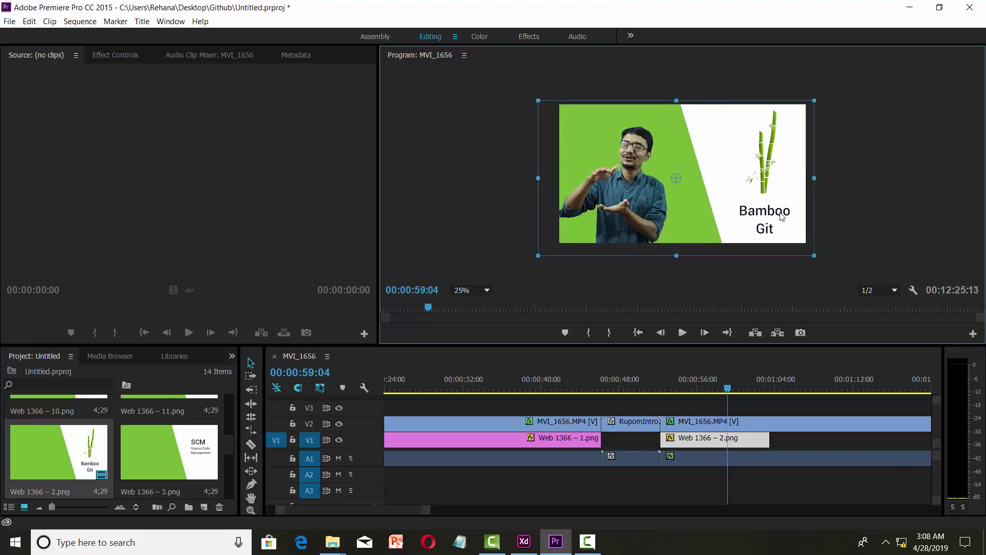
pyautogui.click(854, 207)
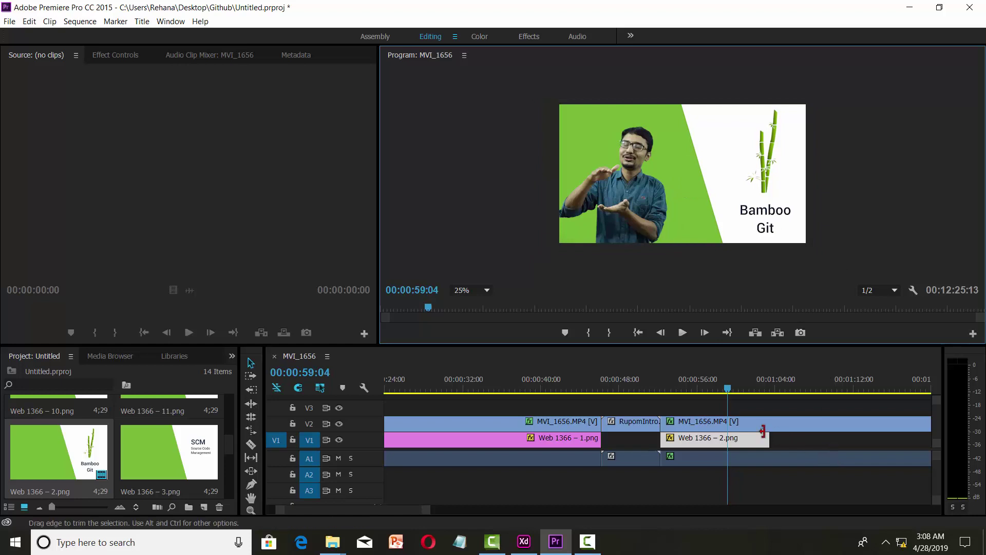
# Play back from the end of the intro into the Bamboo Git slide, saving the project midway.
pyautogui.press('space')
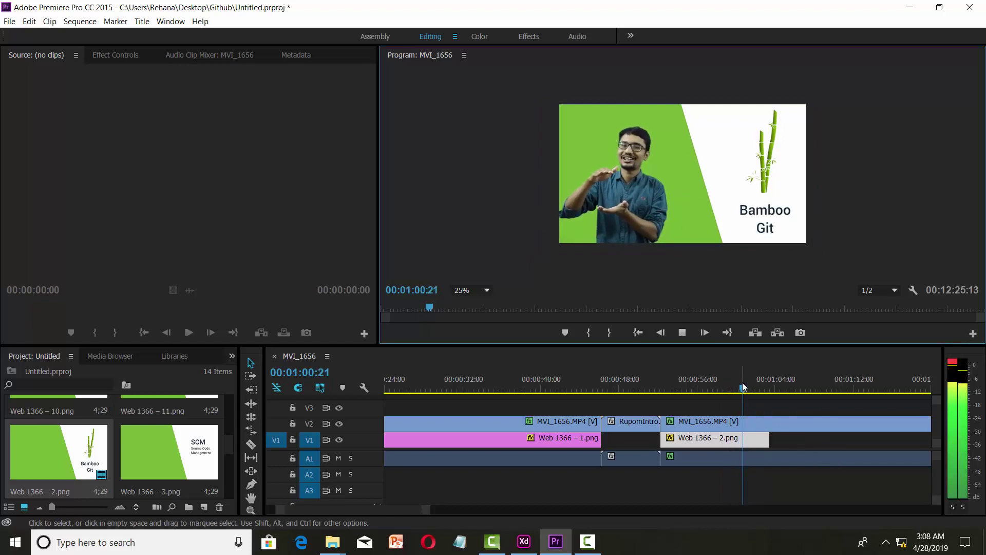
pyautogui.moveTo(719, 388); pyautogui.dragTo(657, 403)
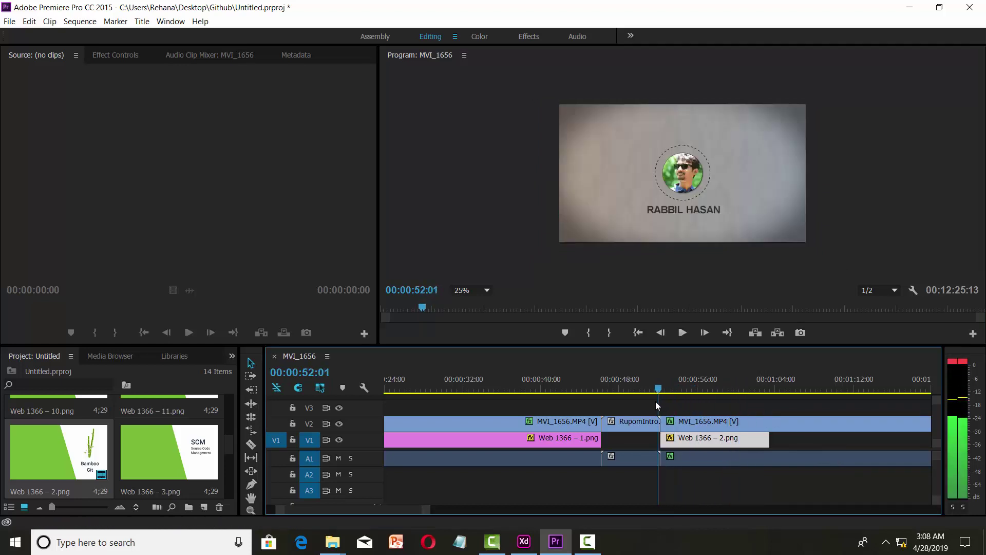
pyautogui.press('space')
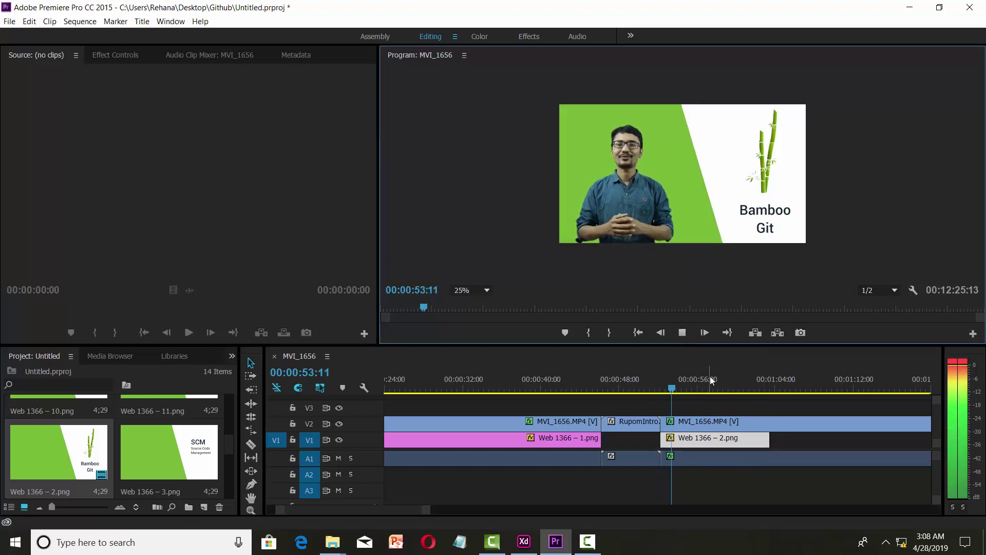
pyautogui.hotkey('ctrl', 's')
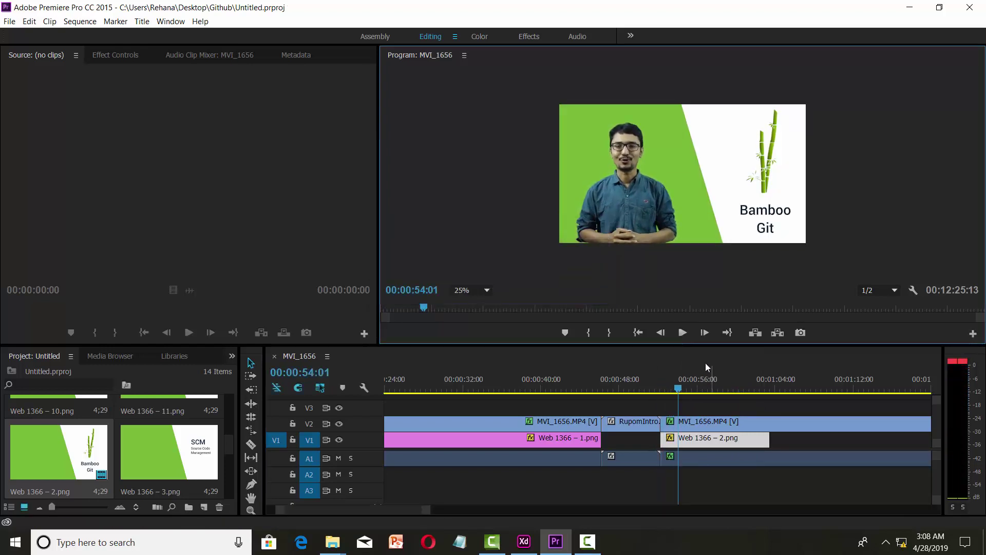
pyautogui.click(687, 336)
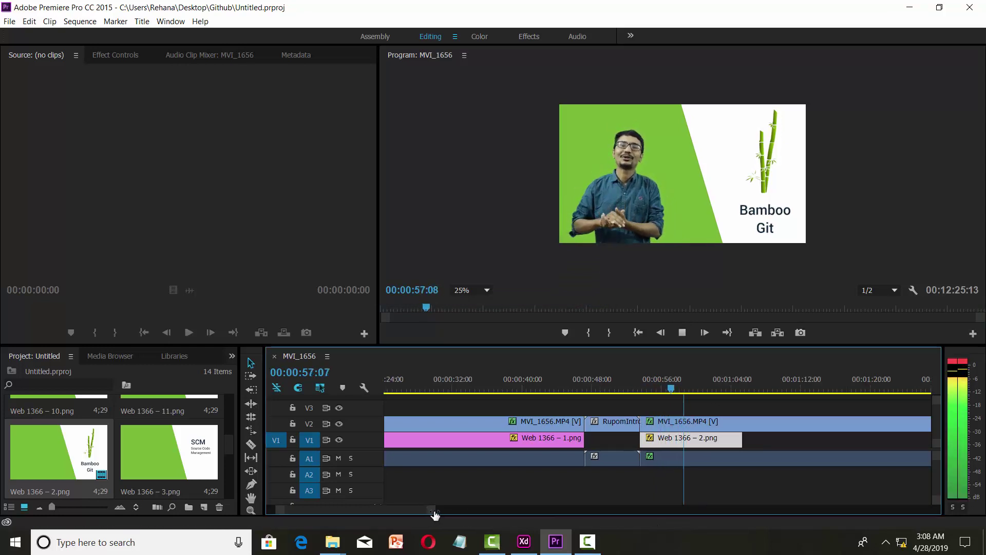
# Extend the Bamboo Git slide's end in stages during playback to about 1:56, then stop playback.
pyautogui.moveTo(431, 516); pyautogui.dragTo(429, 517)
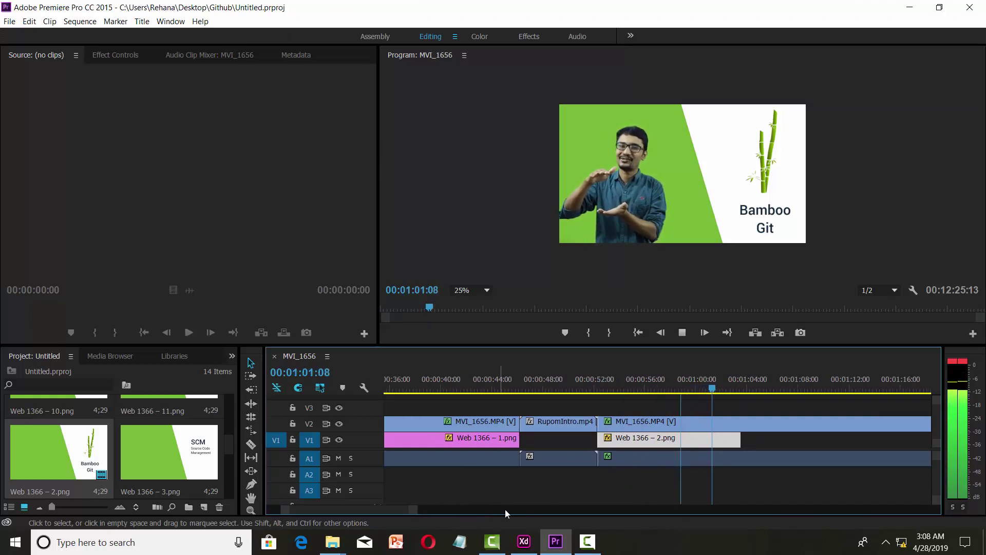
pyautogui.moveTo(385, 512); pyautogui.dragTo(393, 508)
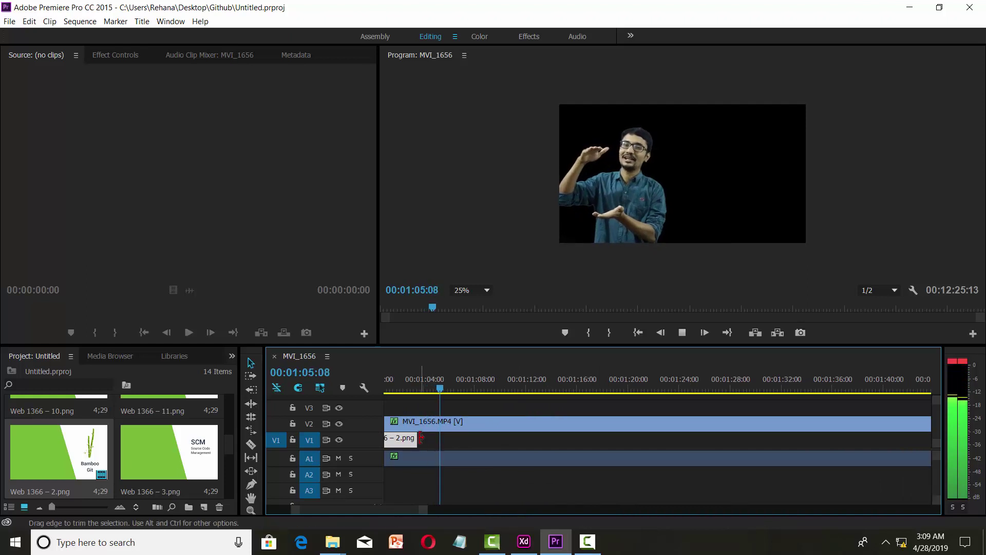
pyautogui.moveTo(417, 440); pyautogui.dragTo(534, 440)
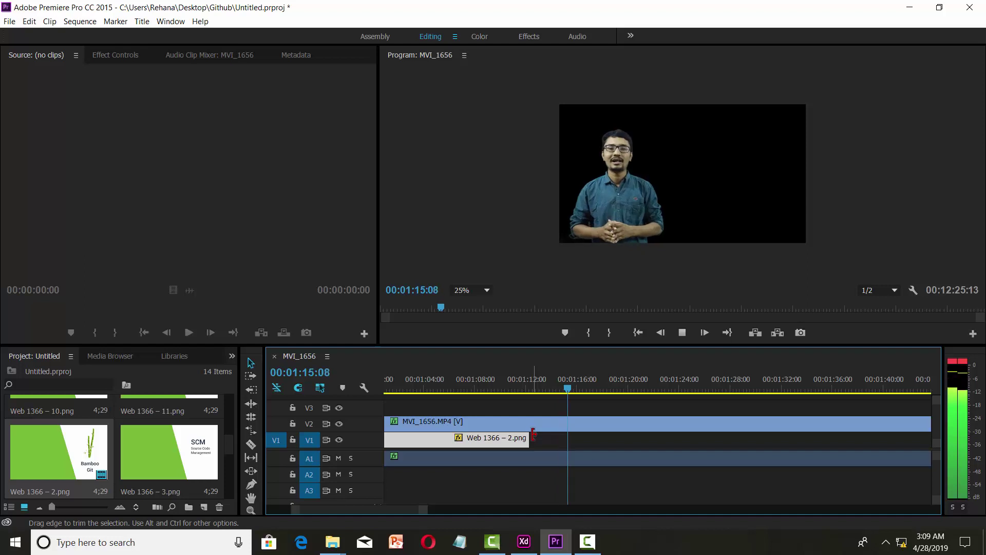
pyautogui.moveTo(533, 438); pyautogui.dragTo(719, 443)
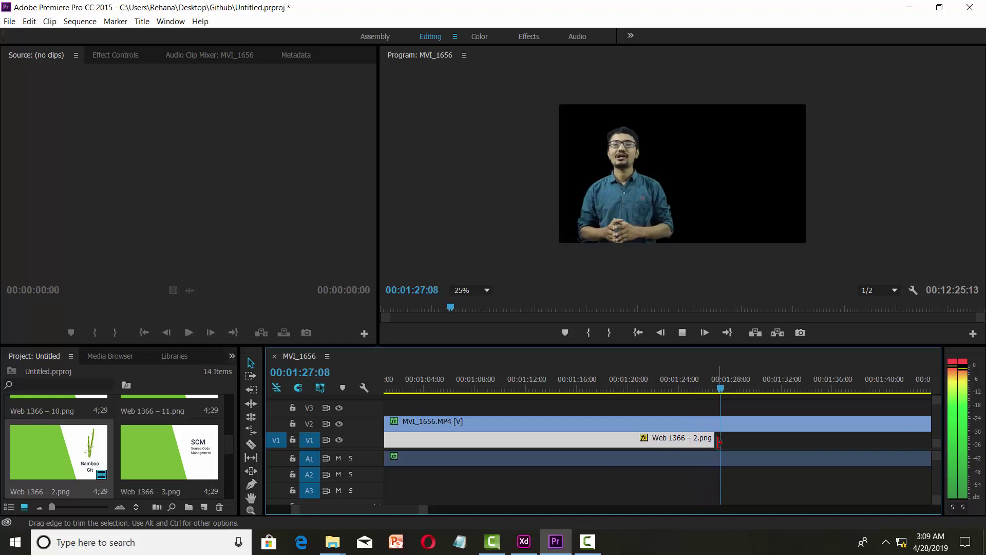
pyautogui.moveTo(717, 443); pyautogui.dragTo(877, 443)
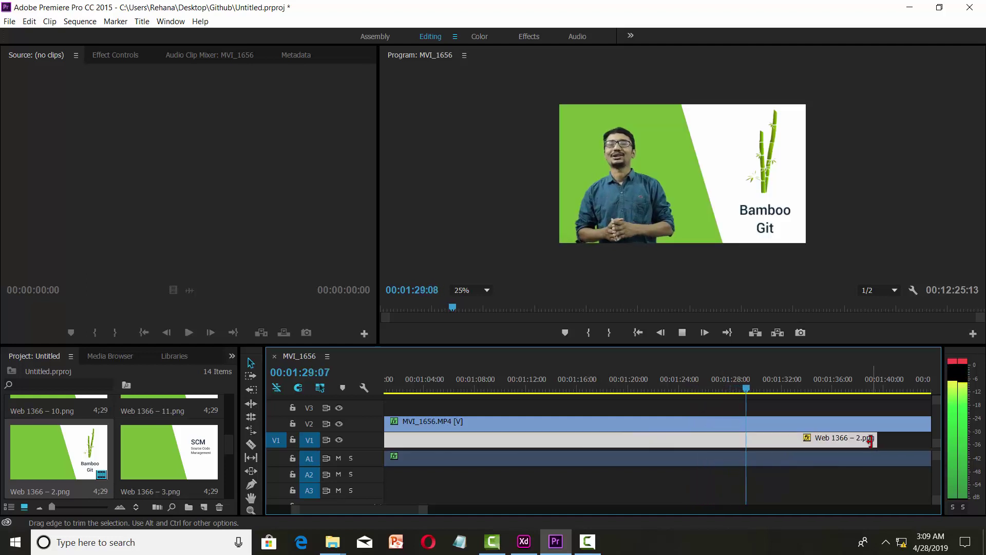
pyautogui.moveTo(419, 512); pyautogui.dragTo(424, 508)
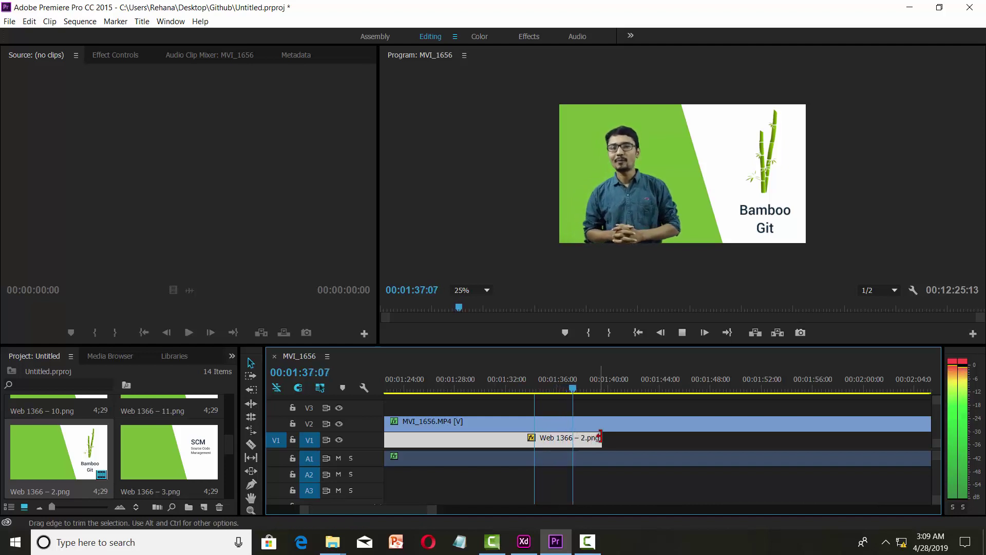
pyautogui.moveTo(596, 436); pyautogui.dragTo(841, 438)
pyautogui.press('space')
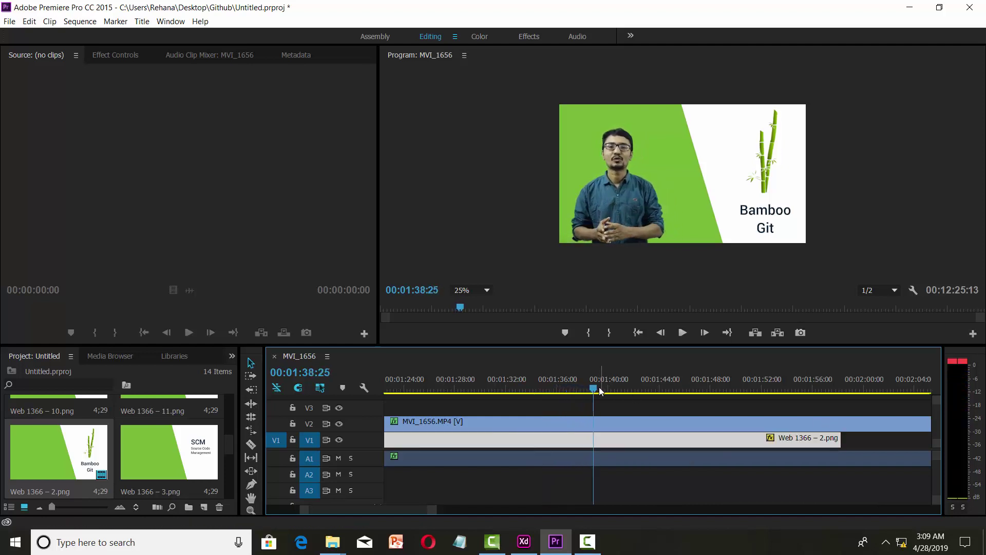
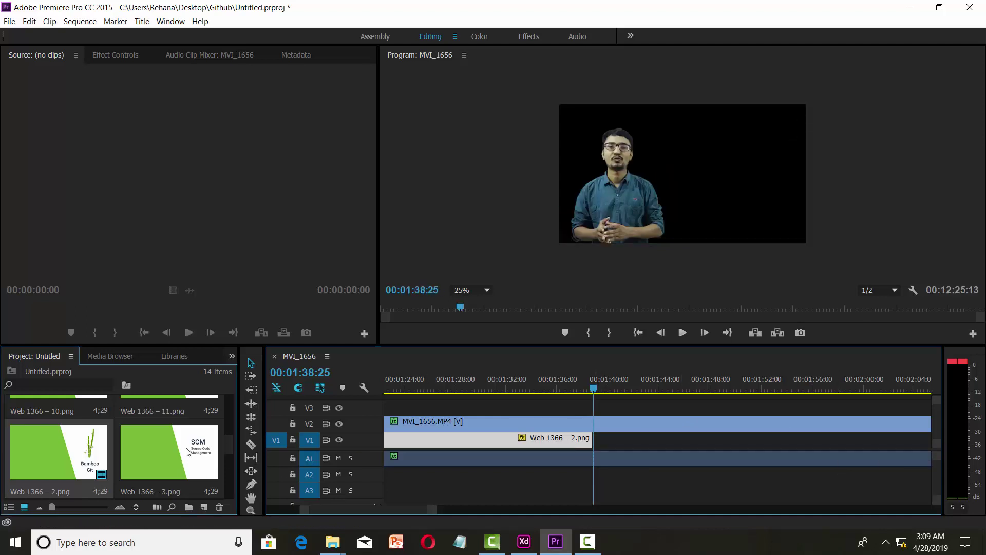
# Place Web 1366 – 3.png on V1 directly after Web 1366 – 2.png, beneath the presenter video.
pyautogui.moveTo(208, 460); pyautogui.dragTo(584, 417)
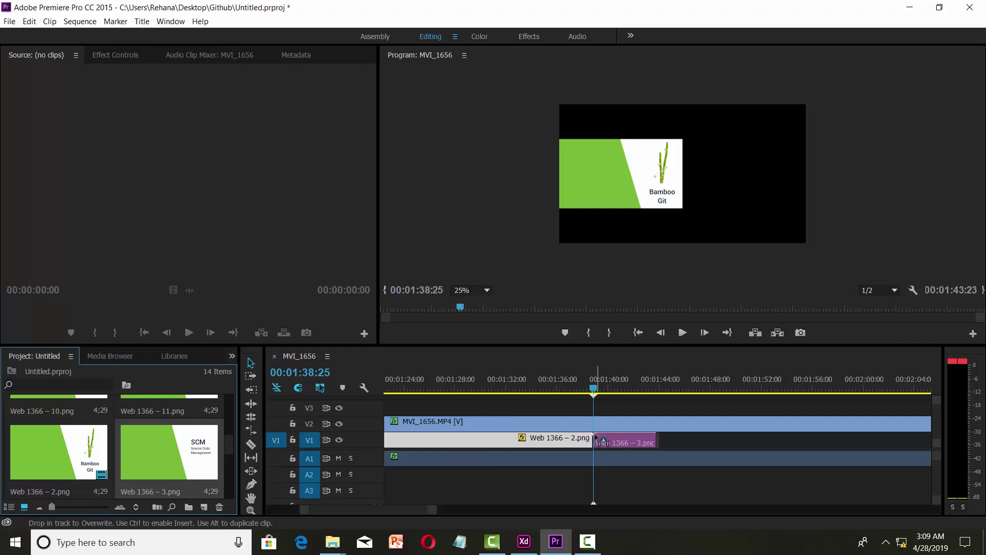
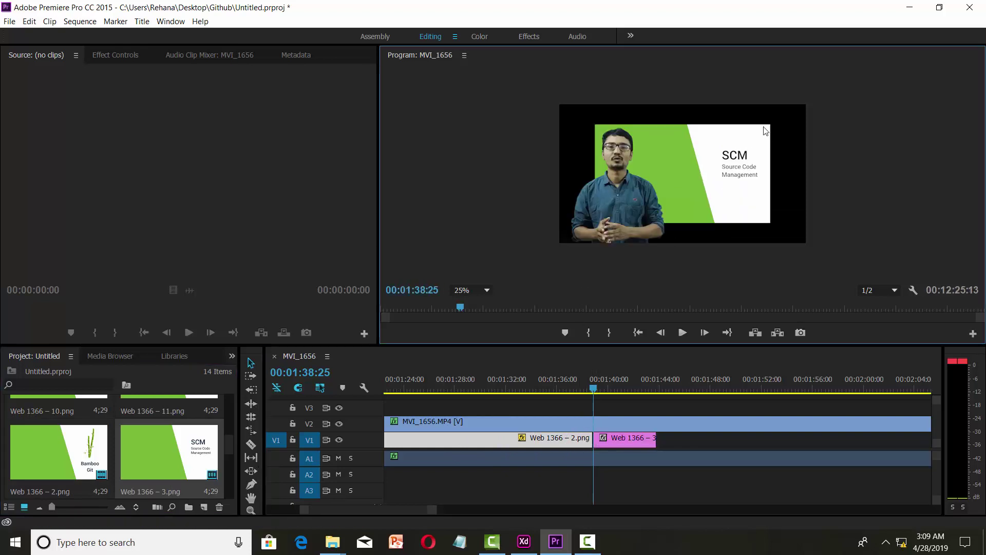
# Move the SCM slide up-left and scale it by its corner handle until it fills the frame.
pyautogui.click(773, 137)
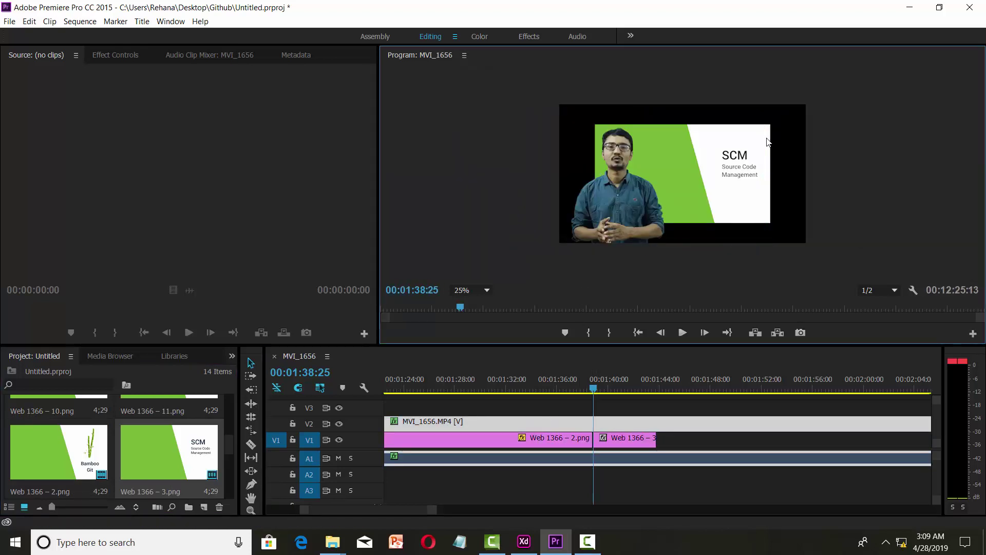
pyautogui.click(768, 142)
pyautogui.moveTo(741, 139); pyautogui.dragTo(703, 116)
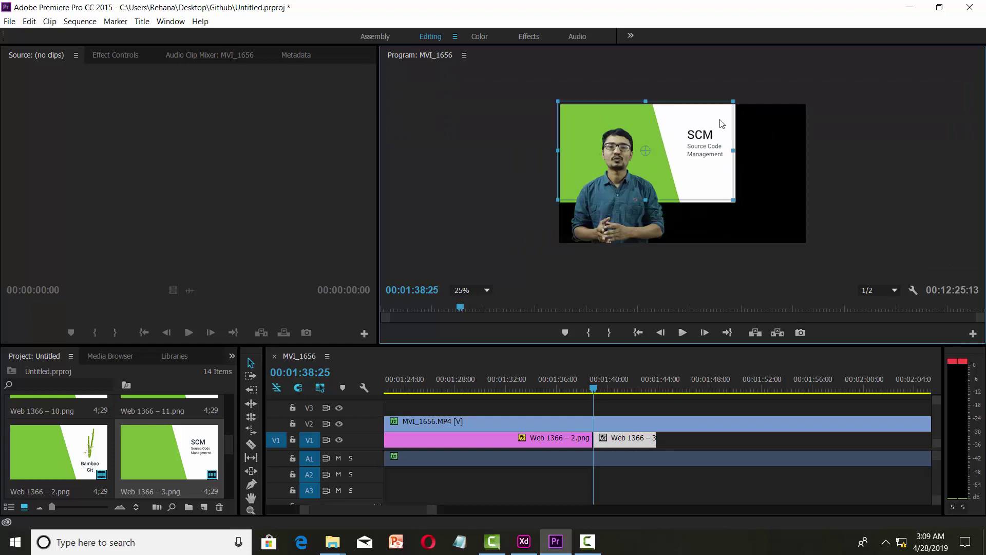
pyautogui.moveTo(734, 200); pyautogui.dragTo(782, 215)
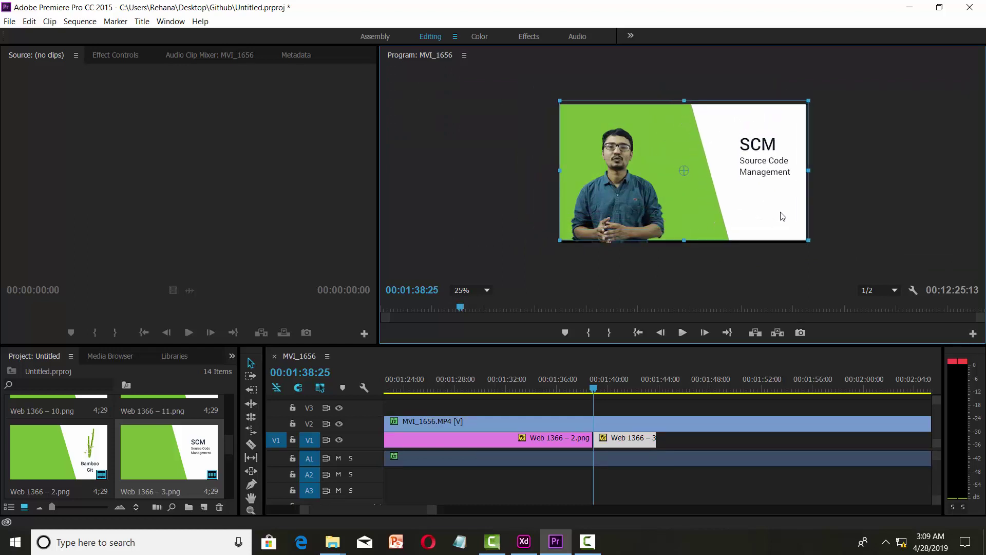
pyautogui.moveTo(782, 216); pyautogui.dragTo(782, 218)
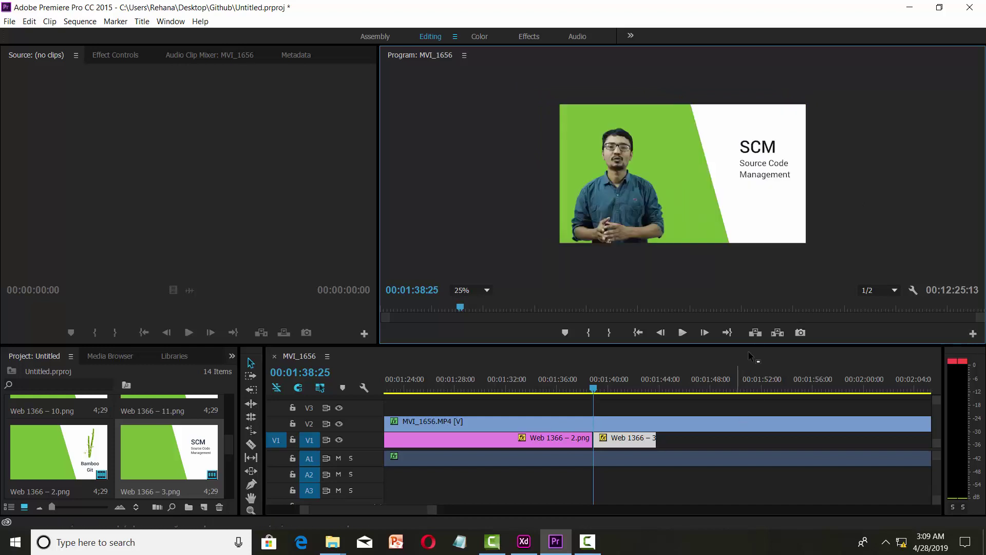
# Extend the 'Web 1366 – 3.png' slide to about 00:01:53 and save the project.
pyautogui.click(656, 440)
pyautogui.moveTo(697, 441); pyautogui.dragTo(787, 440)
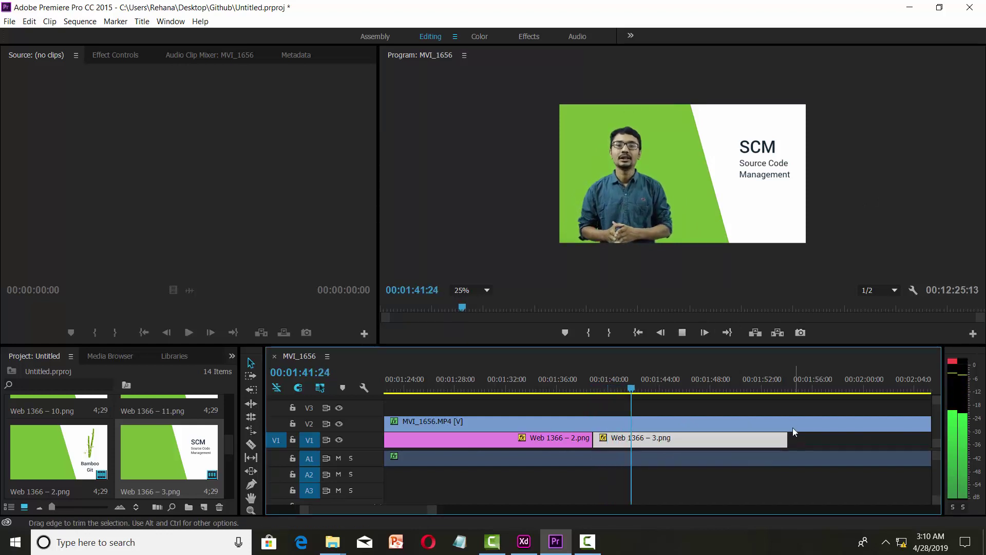
pyautogui.hotkey('ctrl', 's')
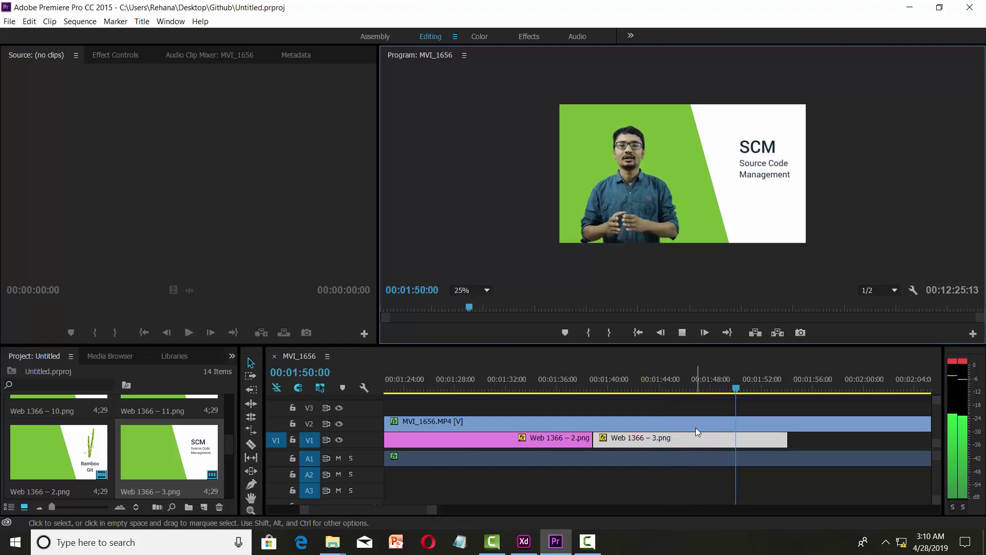
pyautogui.scroll(-5, 441, 511)
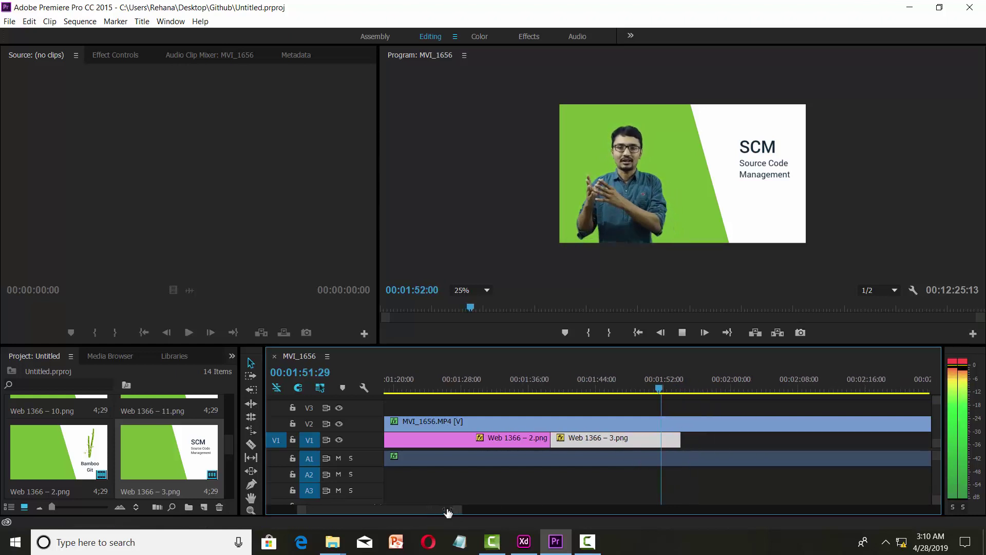
pyautogui.scroll(-2, 445, 511)
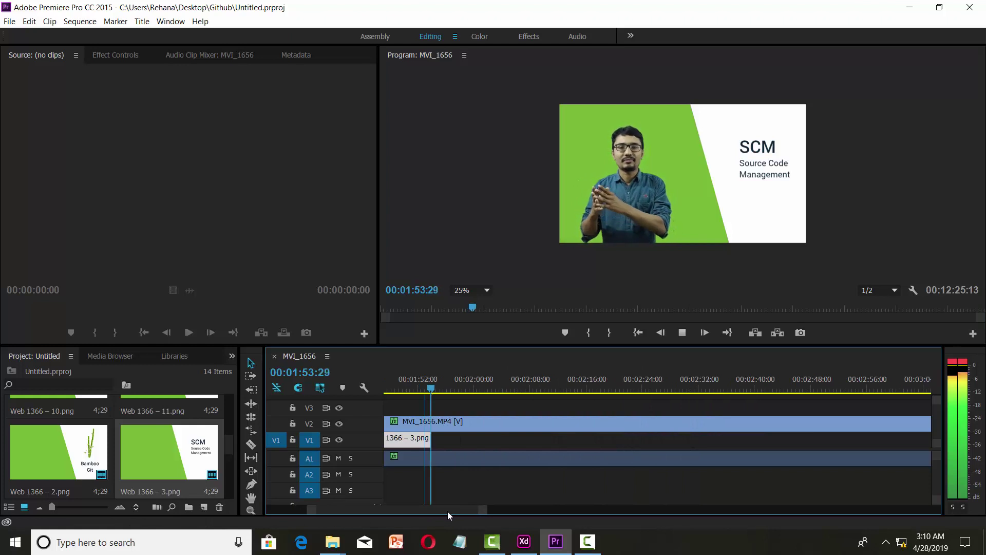
# Trim the SCM slide out to about 00:02:36 and play the sequence to review it.
pyautogui.moveTo(432, 439); pyautogui.dragTo(556, 438)
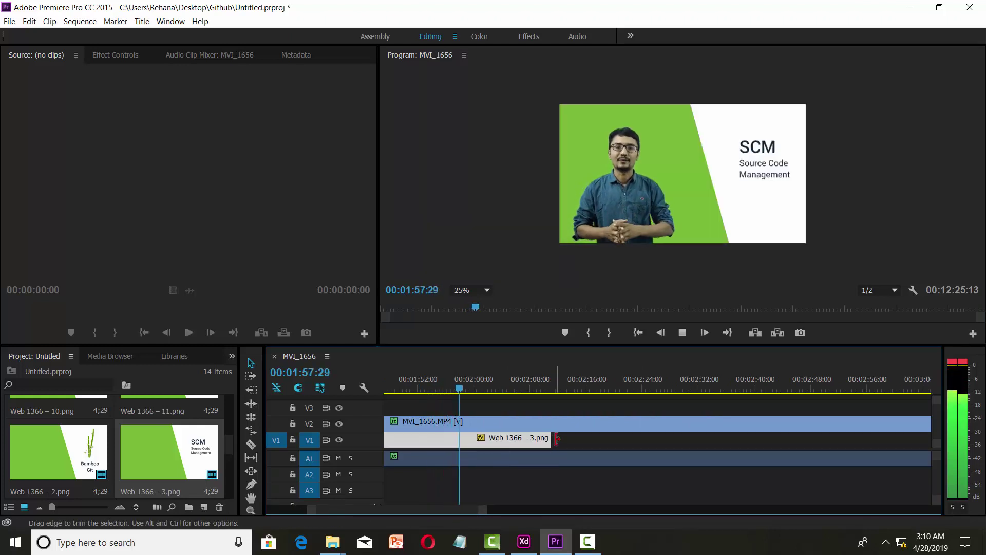
pyautogui.moveTo(474, 389); pyautogui.dragTo(660, 400)
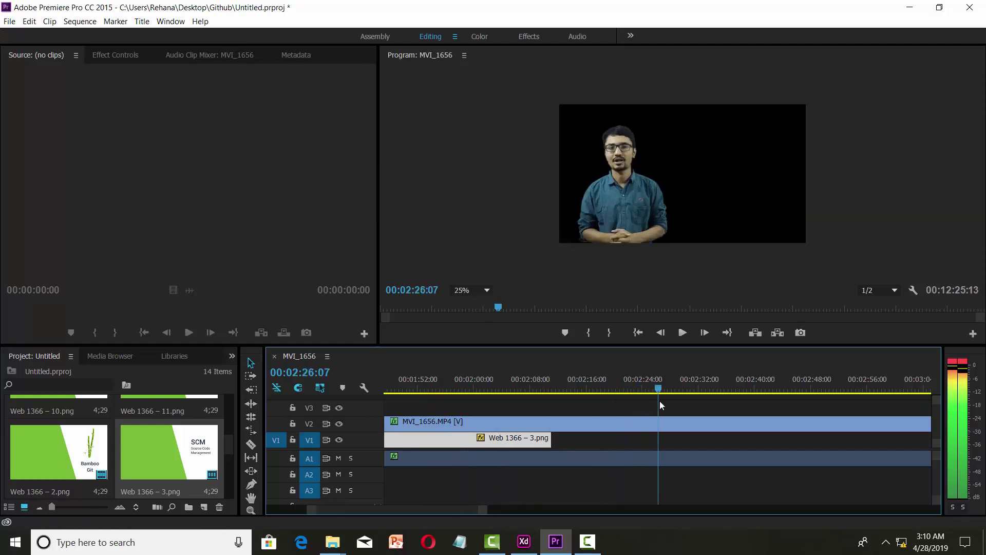
pyautogui.moveTo(551, 439); pyautogui.dragTo(730, 438)
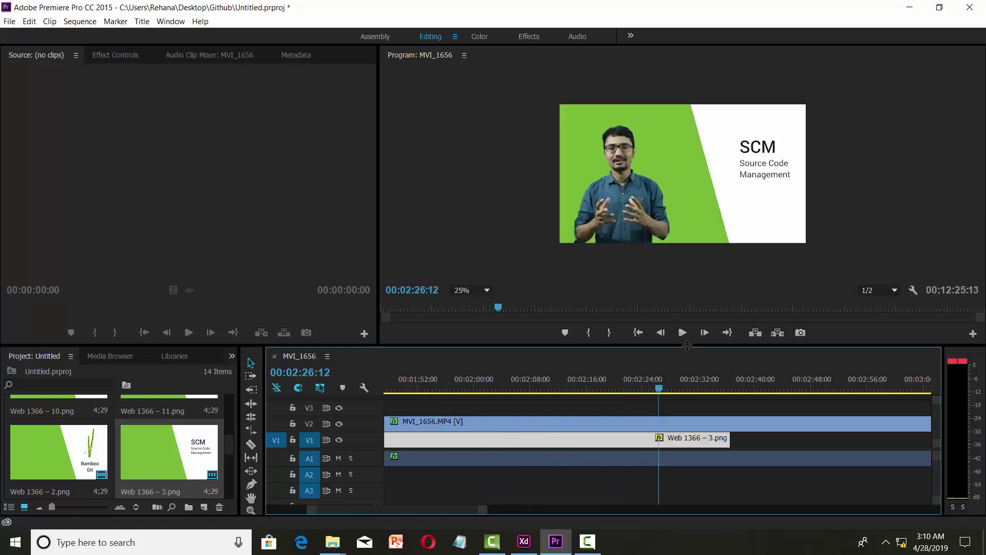
pyautogui.click(687, 346)
pyautogui.press('space')
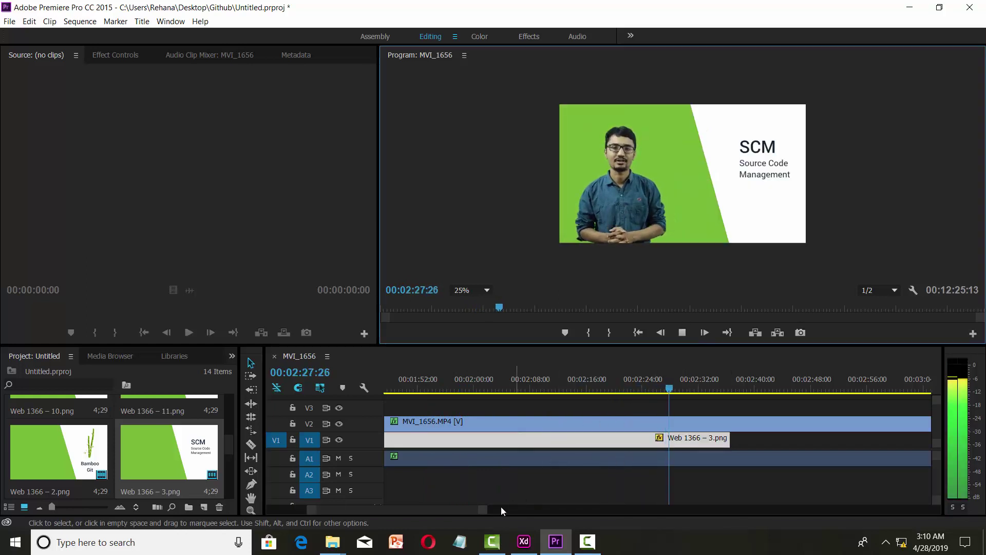
pyautogui.moveTo(486, 510)
pyautogui.mouseDown()
pyautogui.moveTo(442, 512)
pyautogui.moveTo(520, 498)
pyautogui.mouseUp()
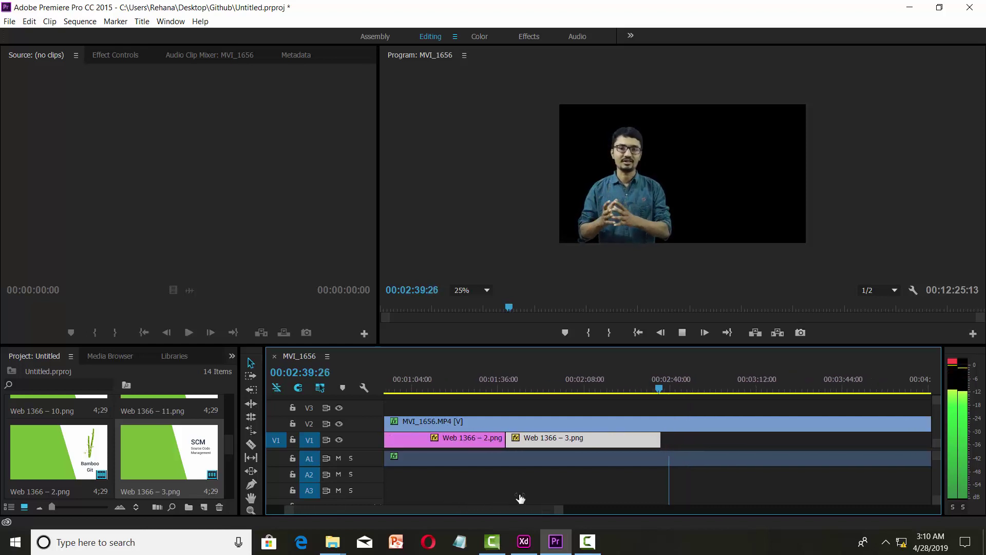
# Extend the SCM slide to roughly 00:03:49 and save the project.
pyautogui.moveTo(520, 497); pyautogui.dragTo(539, 506)
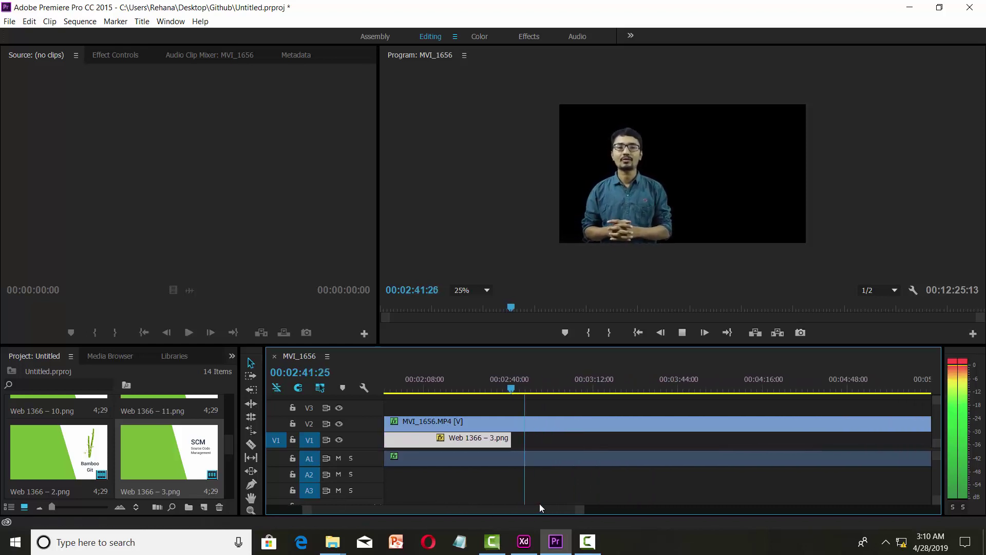
pyautogui.moveTo(511, 439); pyautogui.dragTo(671, 440)
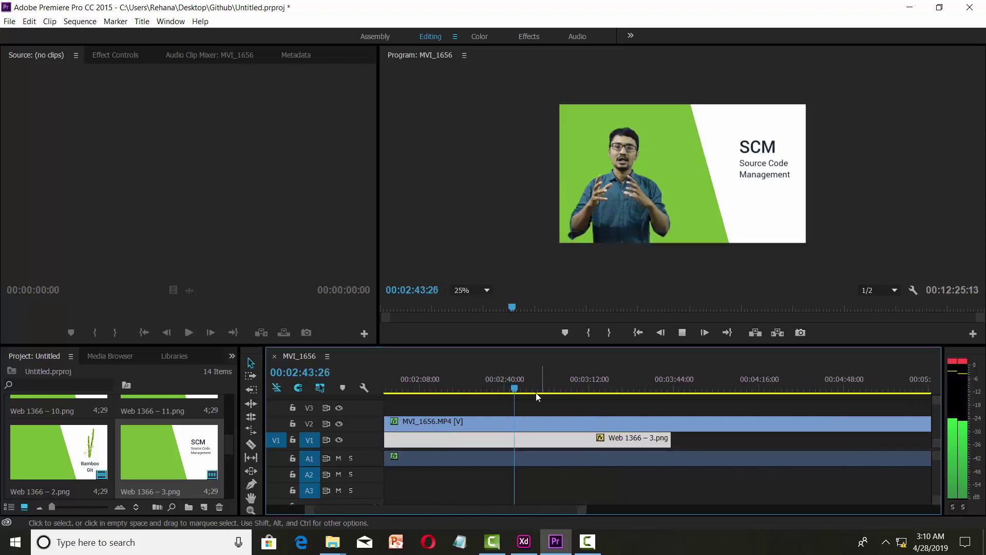
pyautogui.moveTo(574, 391); pyautogui.dragTo(658, 402)
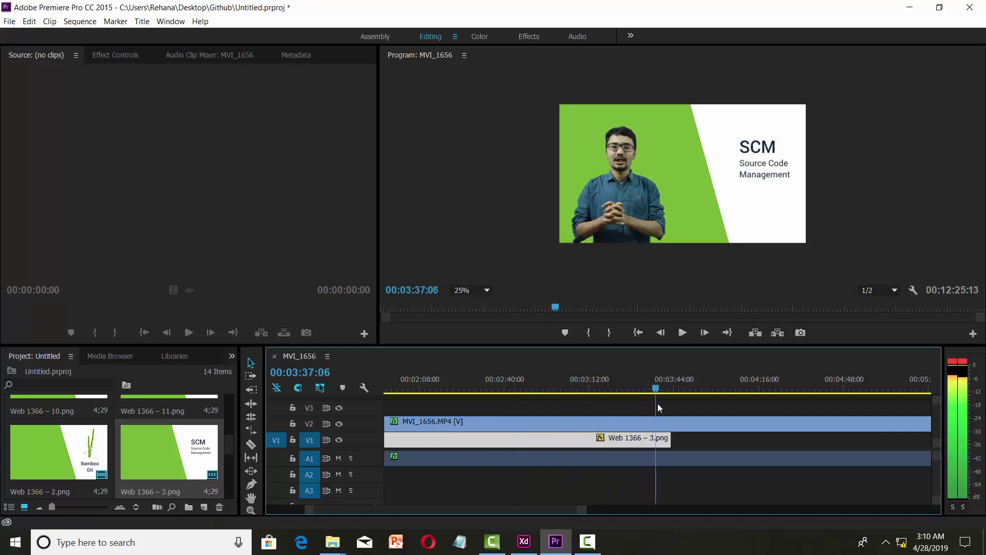
pyautogui.click(682, 332)
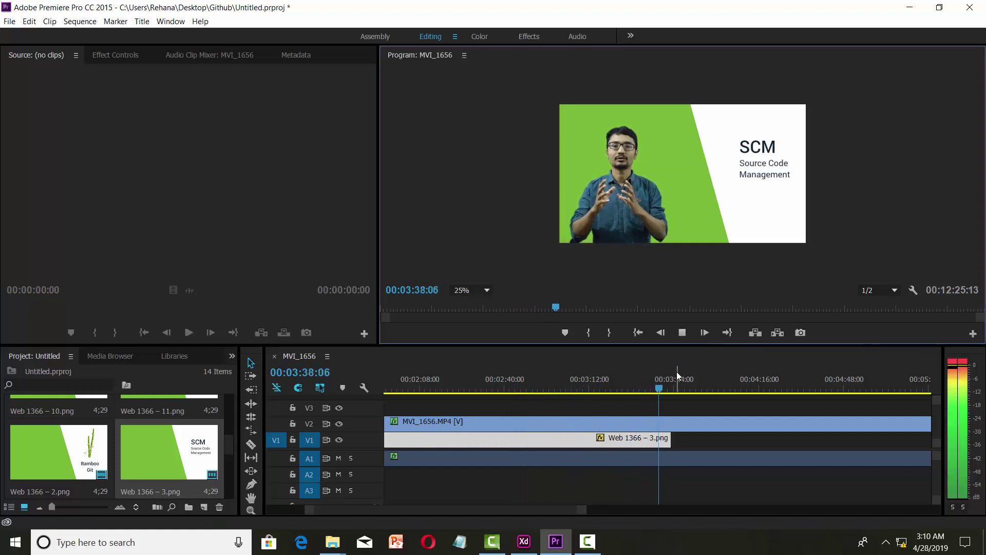
pyautogui.hotkey('ctrl', 's')
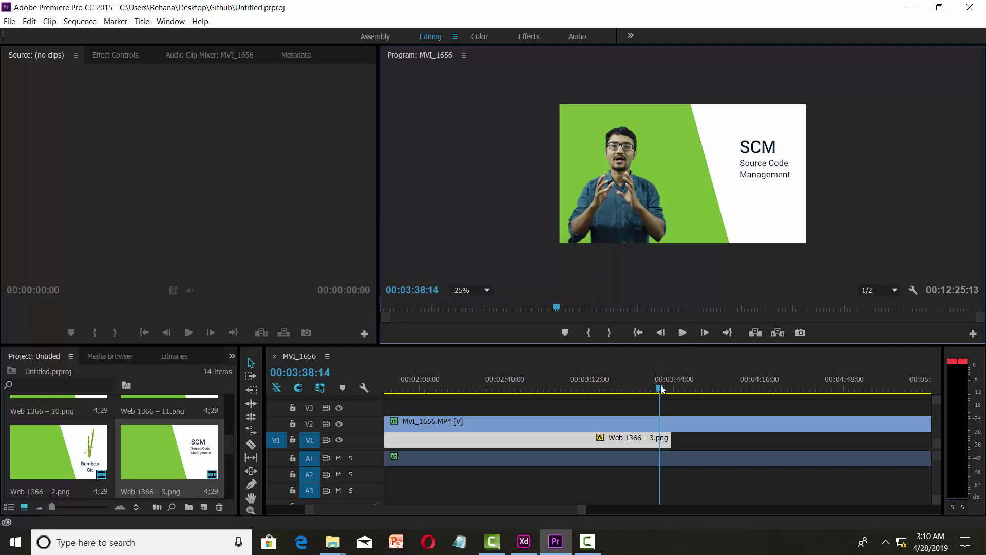
# Replay the sequence from about 3:17, then stop and return to around 2:45.
pyautogui.moveTo(655, 395); pyautogui.dragTo(603, 394)
pyautogui.click(681, 334)
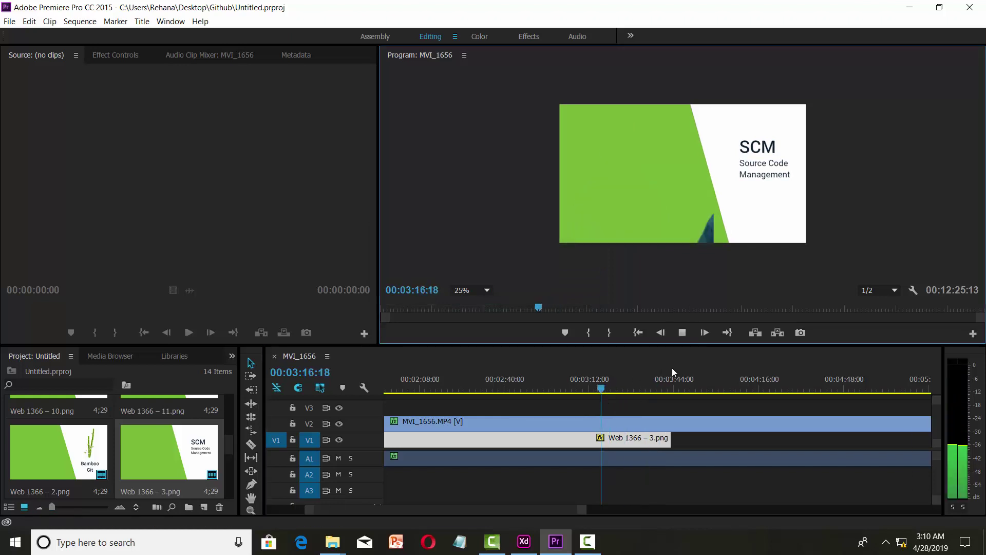
pyautogui.click(519, 393)
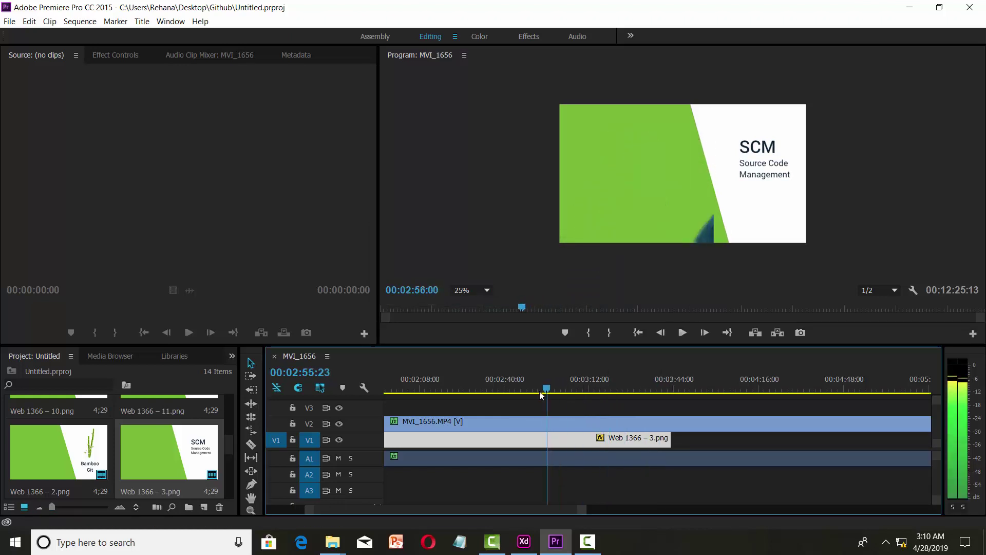
pyautogui.press('space')
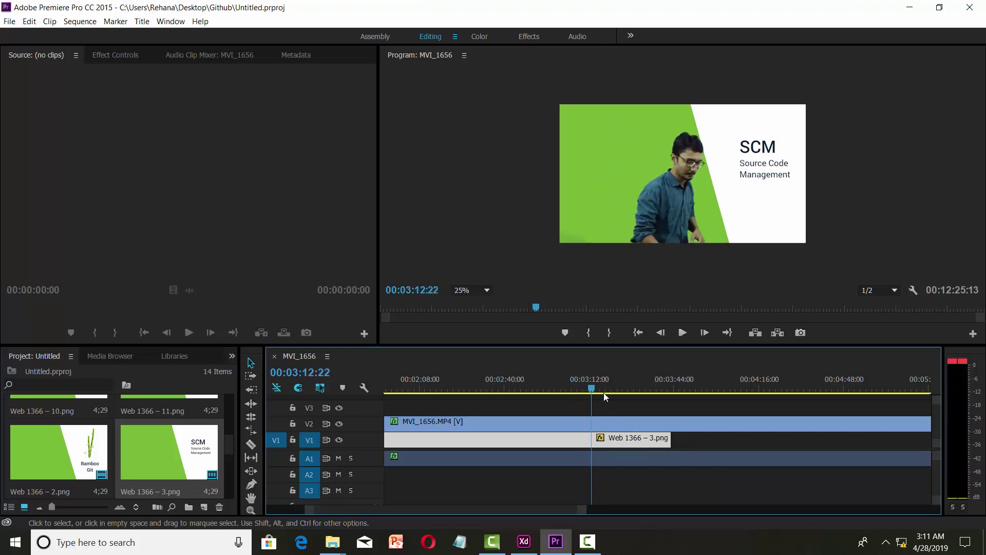
pyautogui.click(581, 389)
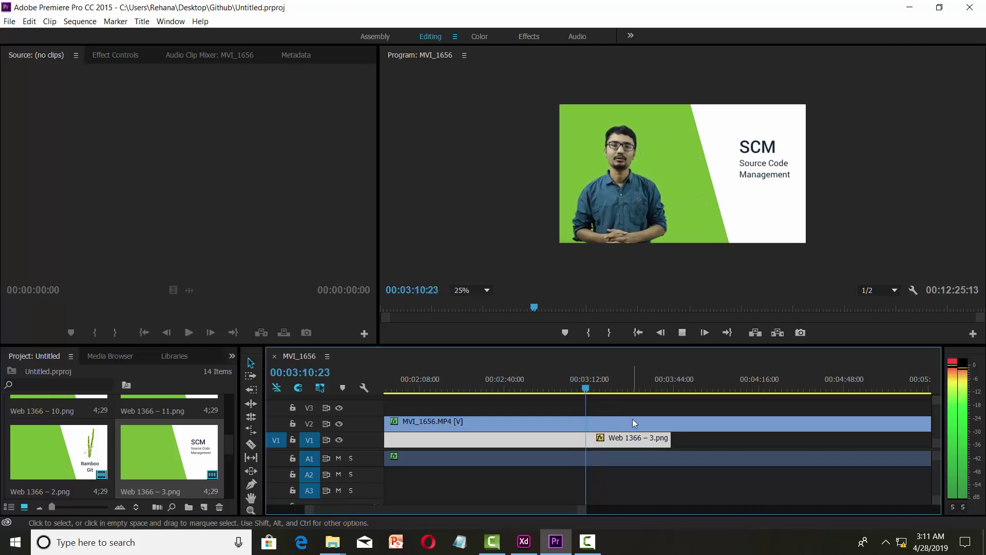
pyautogui.press('space')
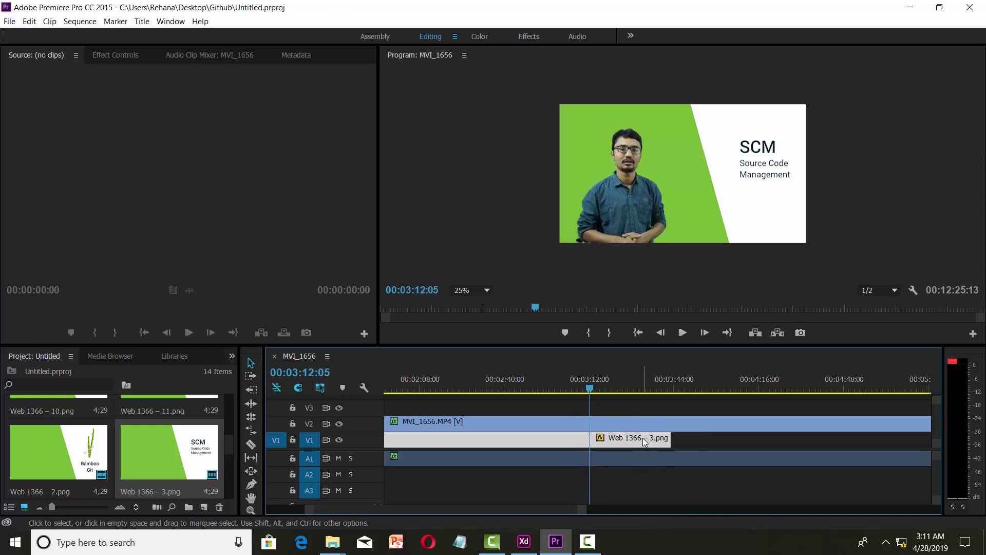
pyautogui.click(582, 389)
pyautogui.press('space')
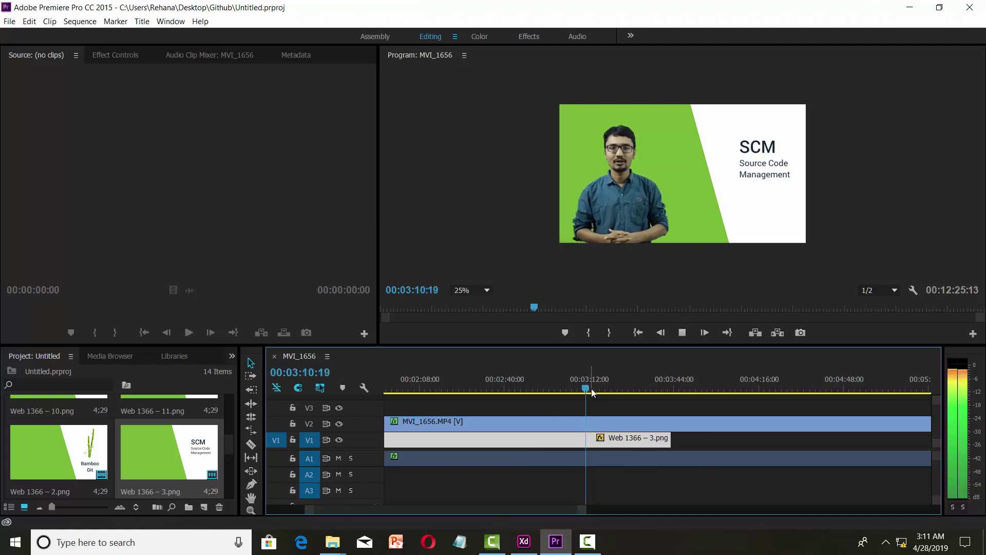
pyautogui.press('space')
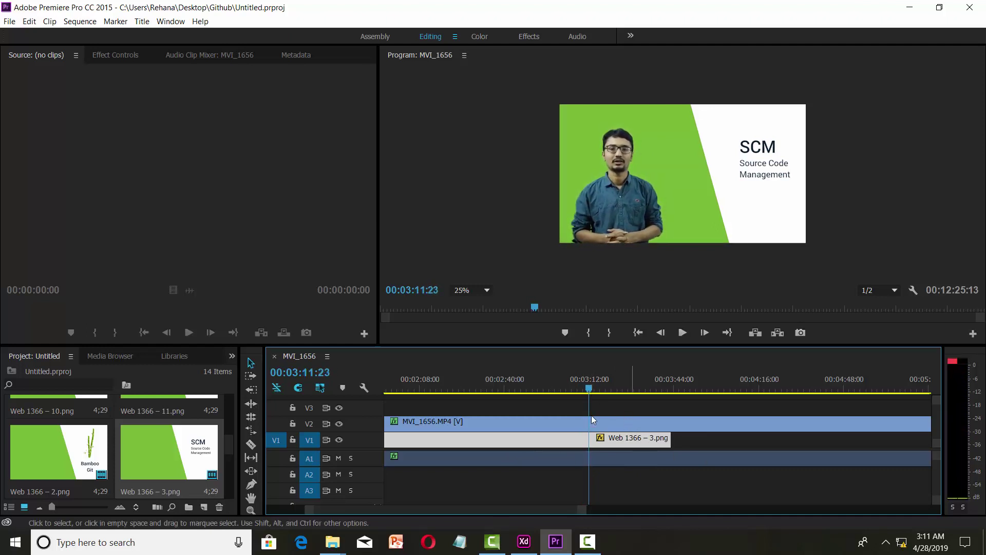
pyautogui.press('Right')
pyautogui.press('Right')
pyautogui.press('Right')
pyautogui.press('Right')
pyautogui.press('Right')
pyautogui.press('Right')
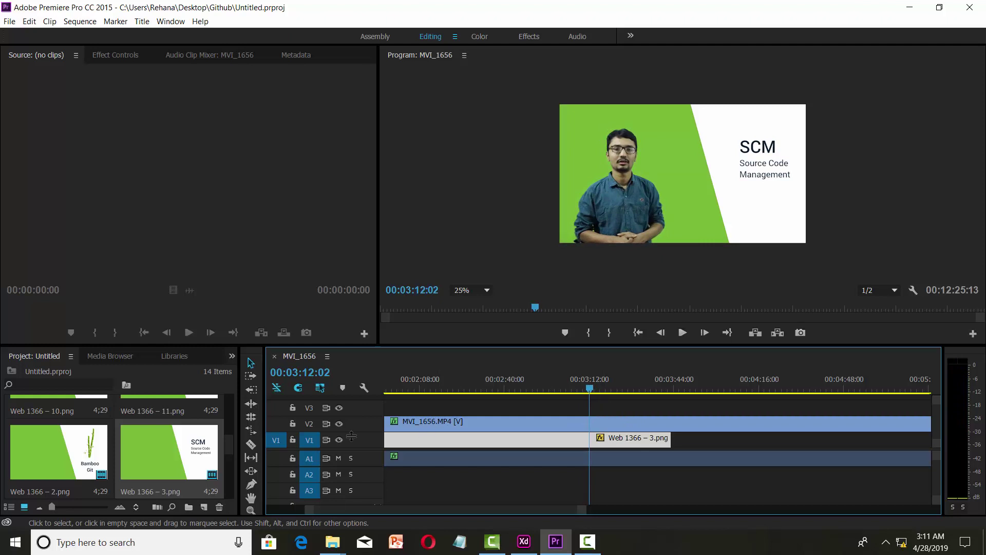
# Razor-split the presenter clip on V2 at 00:03:12:02.
pyautogui.click(250, 448)
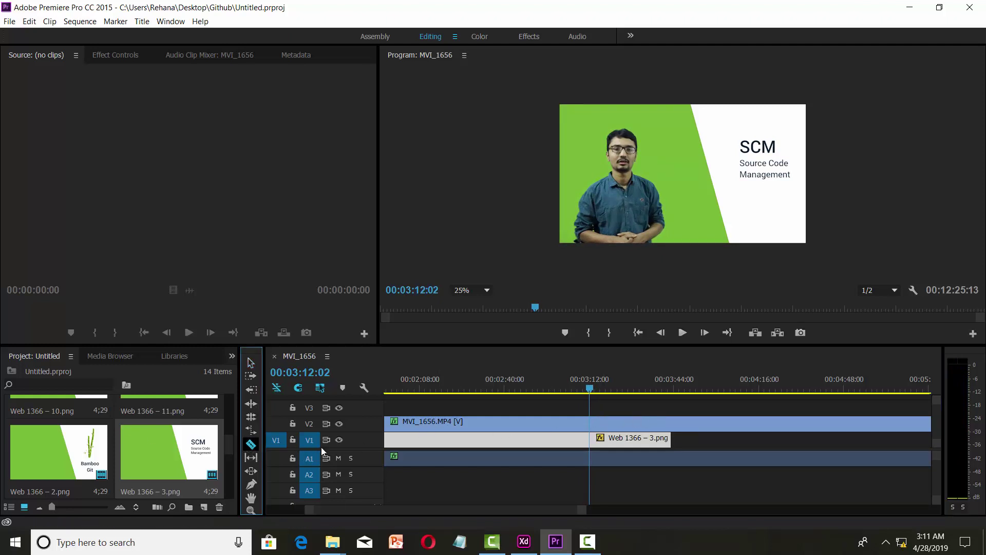
pyautogui.click(594, 424)
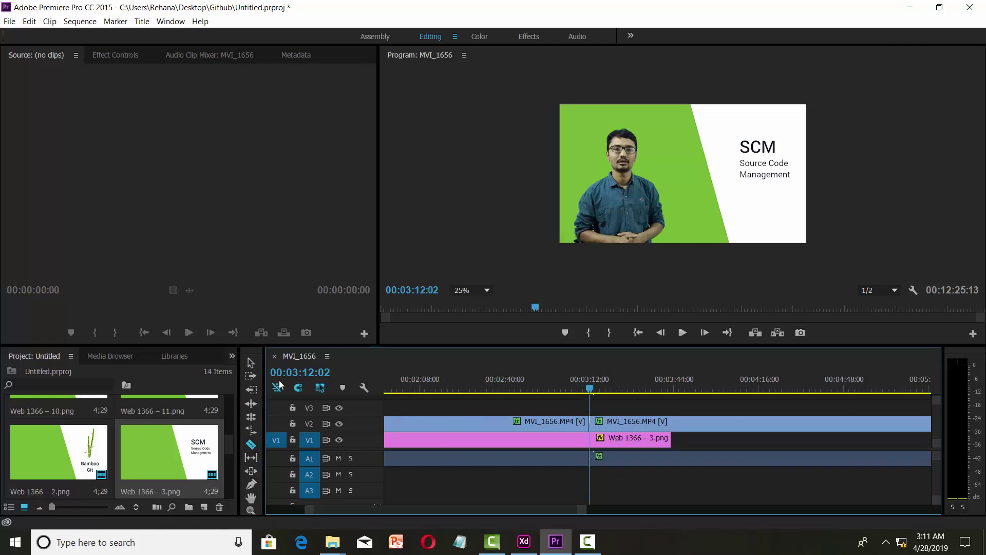
pyautogui.click(251, 363)
# Split the SCM slide at 00:03:12:02 and delete the piece after the cut.
pyautogui.click(653, 441)
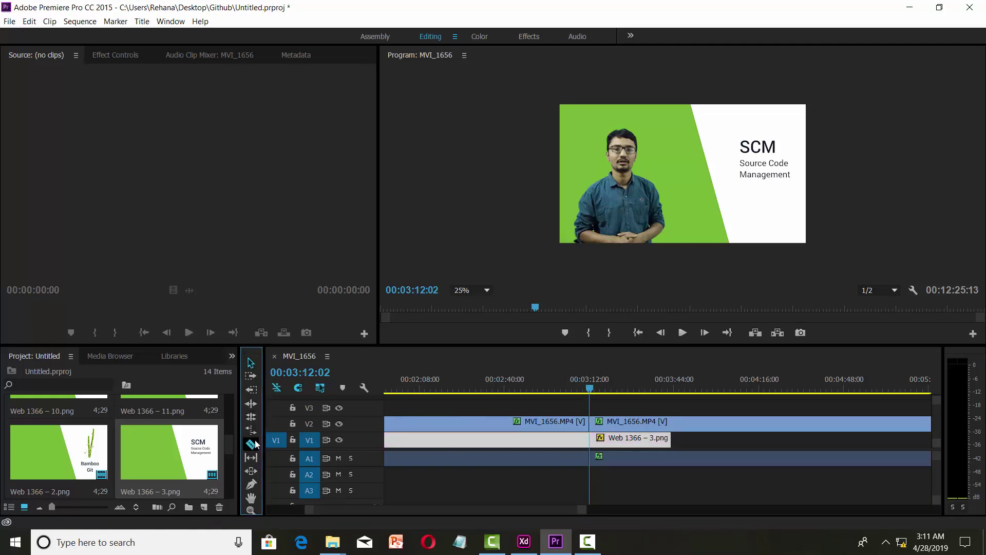
pyautogui.press('c')
pyautogui.click(591, 440)
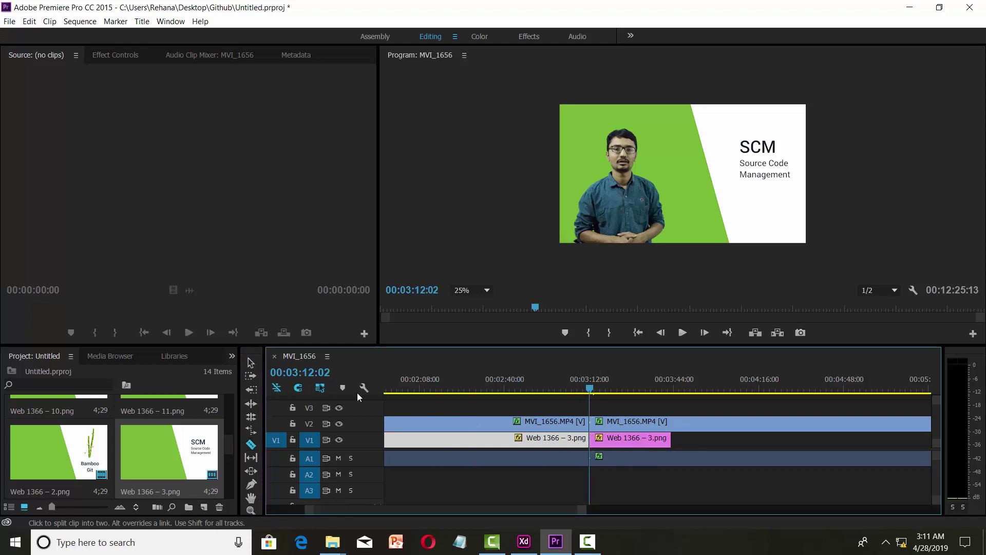
pyautogui.click(251, 363)
pyautogui.click(655, 440)
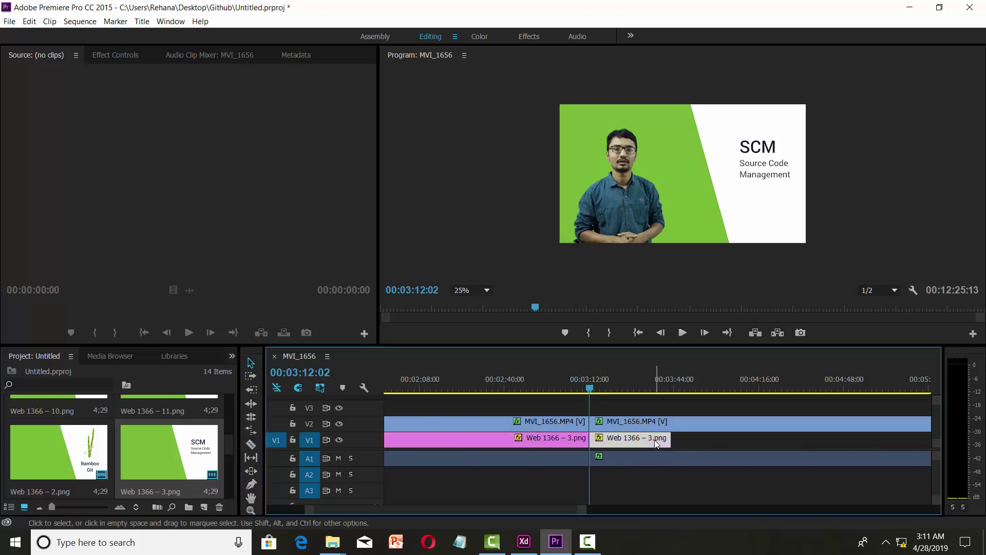
pyautogui.press('Delete')
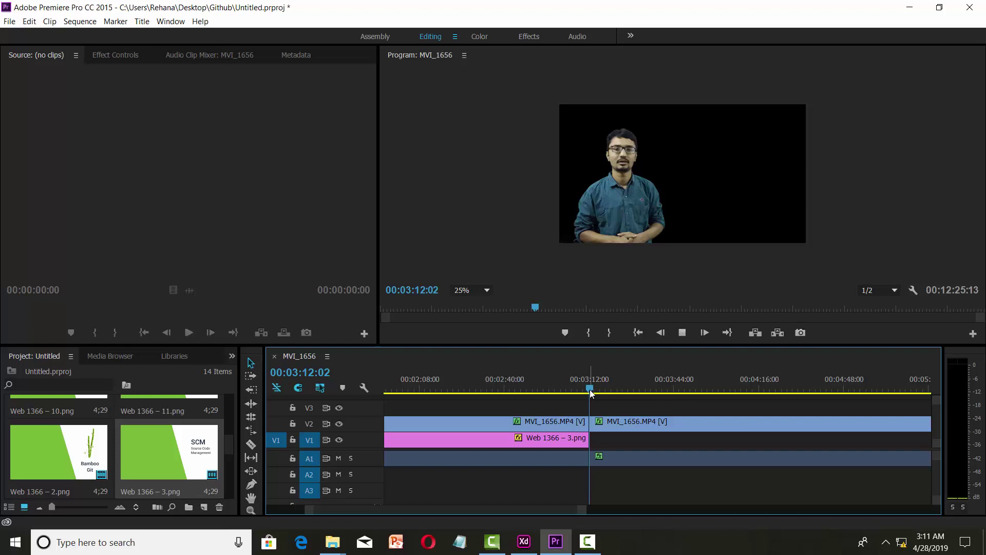
# Play the footage after the cut and stop around 00:03:20:22.
pyautogui.press('space')
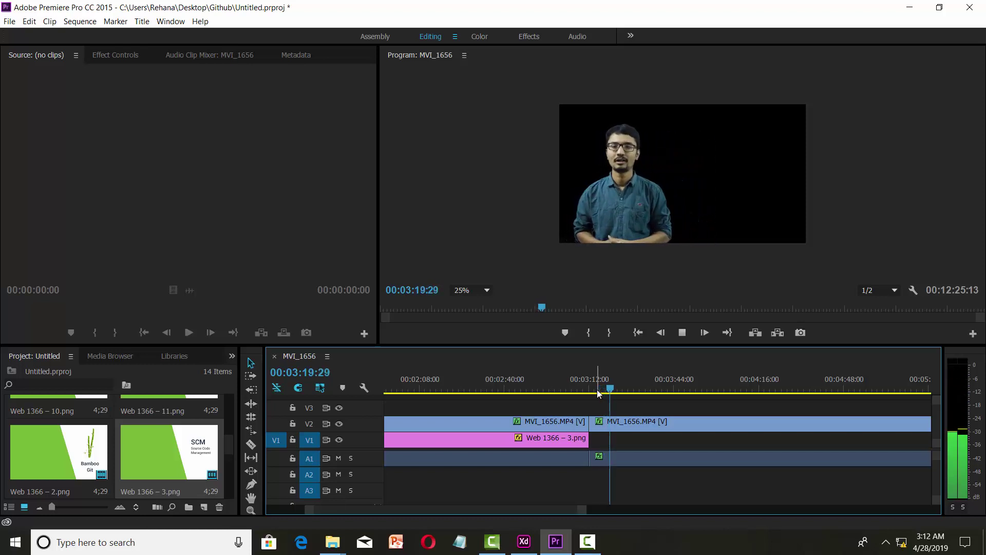
pyautogui.press('space')
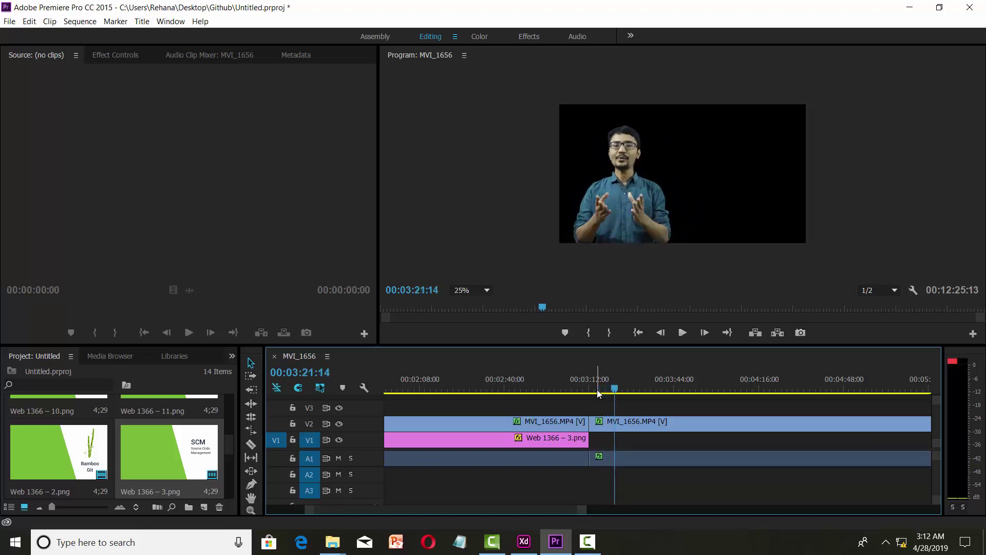
pyautogui.click(609, 392)
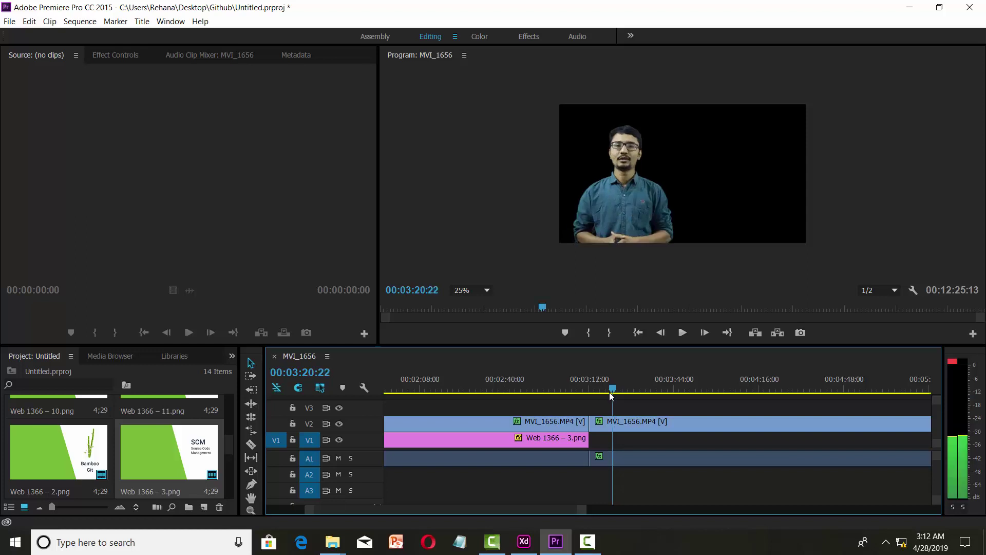
pyautogui.moveTo(584, 509); pyautogui.dragTo(522, 511)
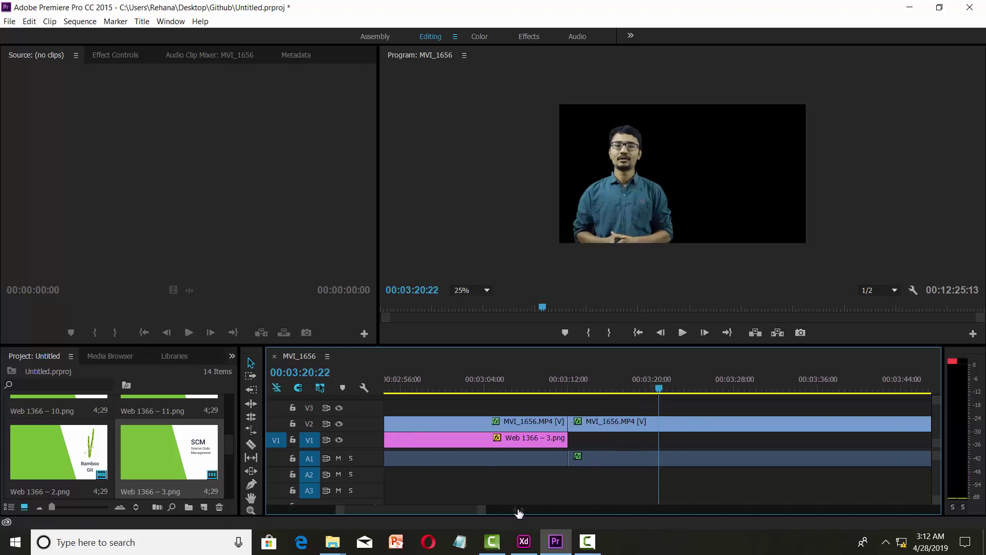
# Replay from 00:03:19:22 and park the playhead at 00:03:20:29.
pyautogui.moveTo(662, 389); pyautogui.dragTo(649, 389)
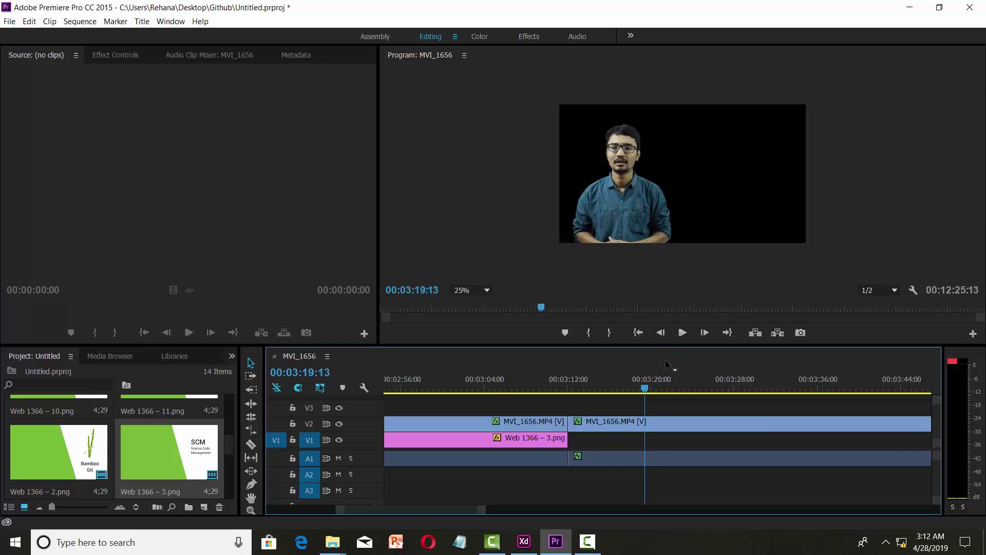
pyautogui.click(682, 333)
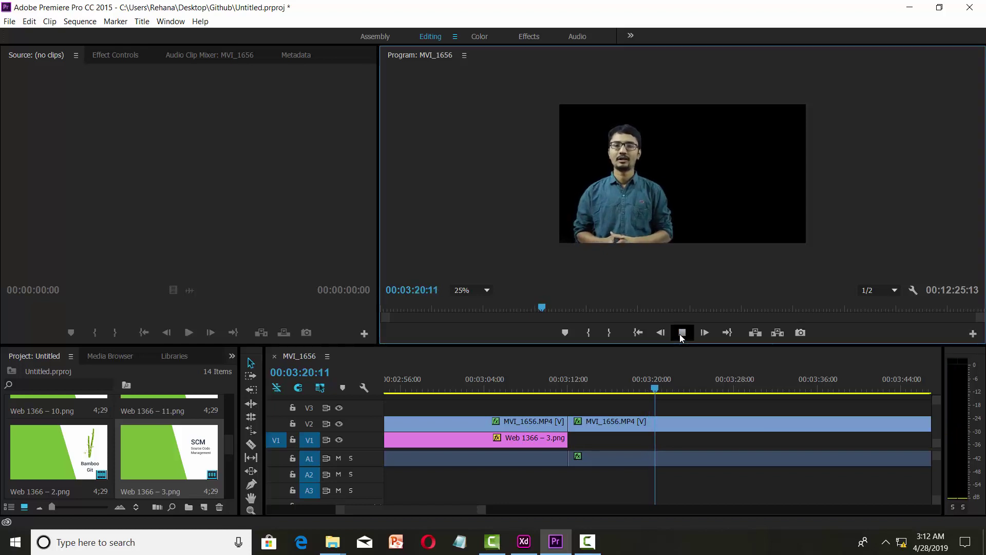
pyautogui.click(683, 333)
pyautogui.click(663, 389)
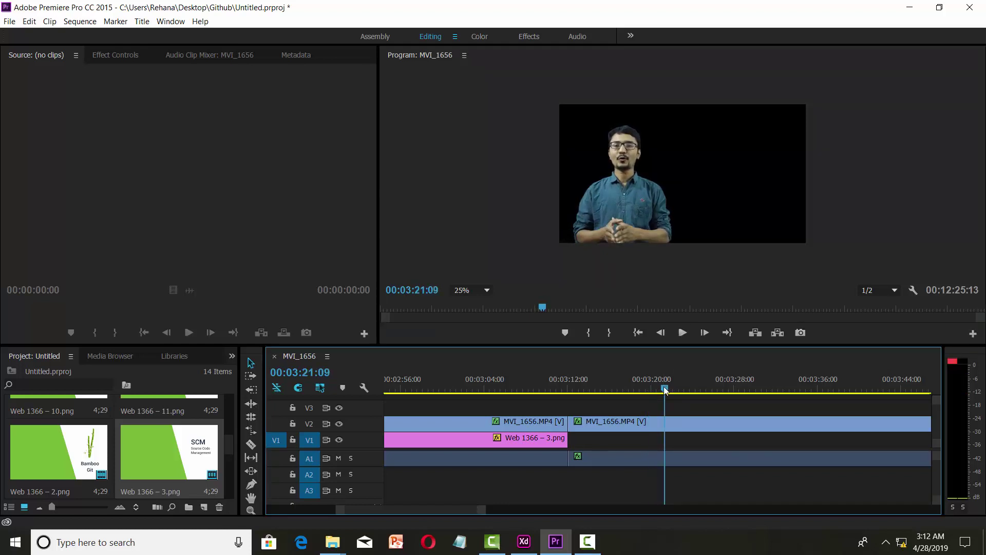
# Split the presenter at 00:03:20:29, delete the middle segment, and slide the rest back to 00:03:12:02.
pyautogui.click(251, 444)
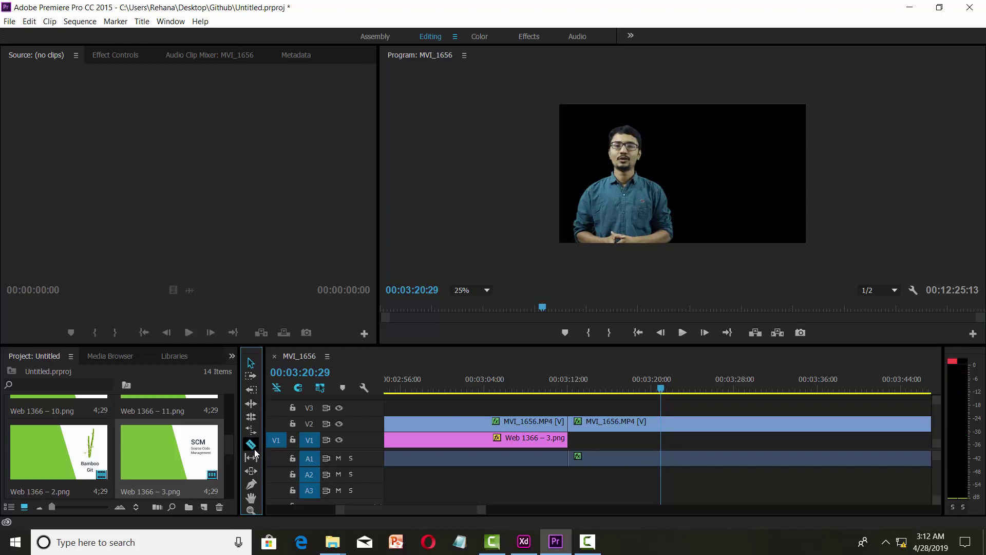
pyautogui.click(663, 425)
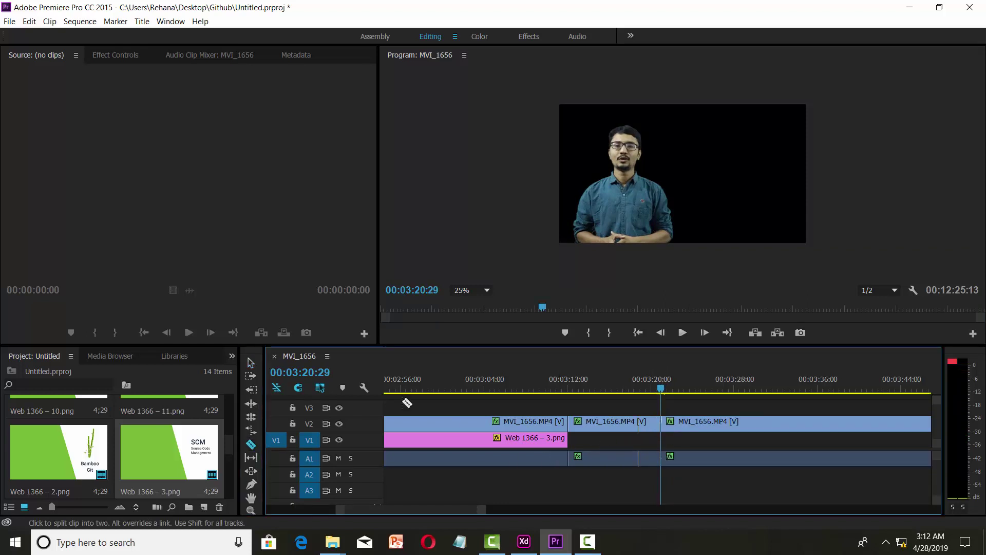
pyautogui.click(251, 363)
pyautogui.click(599, 425)
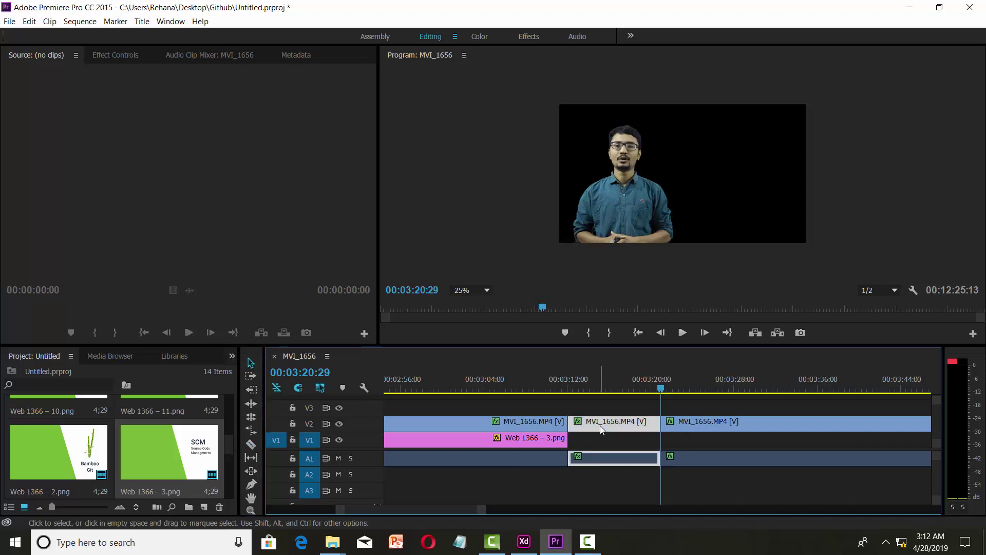
pyautogui.press('Delete')
pyautogui.moveTo(669, 426)
pyautogui.mouseDown()
pyautogui.moveTo(596, 430)
pyautogui.moveTo(551, 399)
pyautogui.mouseUp()
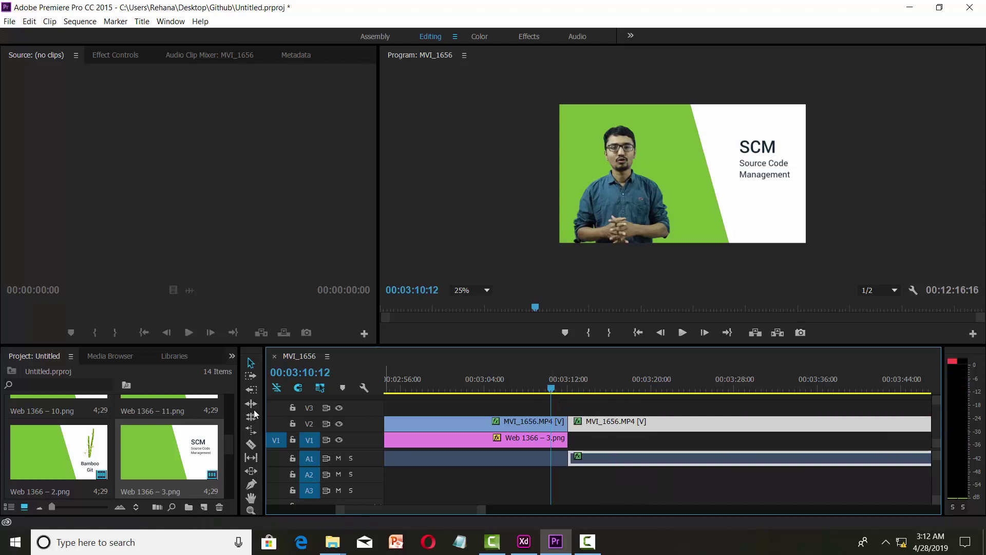
# Place 'Web 1366 – 8.png' on V1 right after the SCM slide at 00:03:12.
pyautogui.scroll(2, 174, 465)
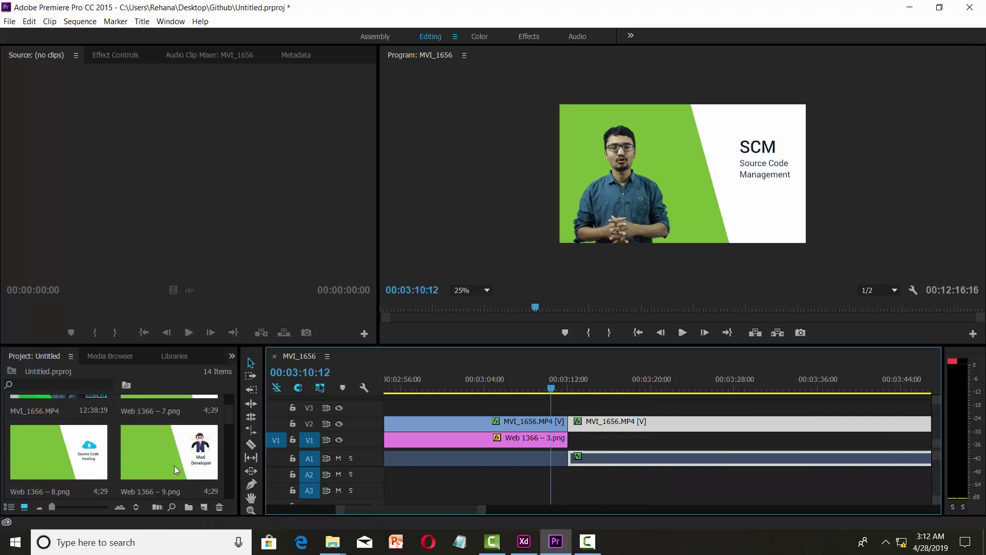
pyautogui.moveTo(95, 457)
pyautogui.mouseDown()
pyautogui.moveTo(535, 464)
pyautogui.moveTo(571, 439)
pyautogui.mouseUp()
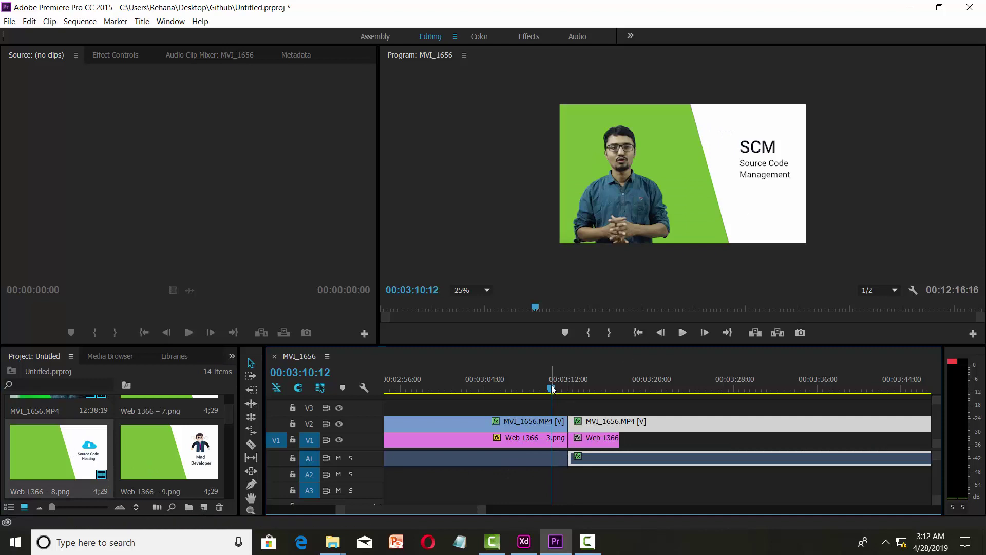
pyautogui.moveTo(552, 389); pyautogui.dragTo(580, 387)
# Move the Source Code Hosting slide to the top-left and scale it to fill the frame.
pyautogui.click(759, 153)
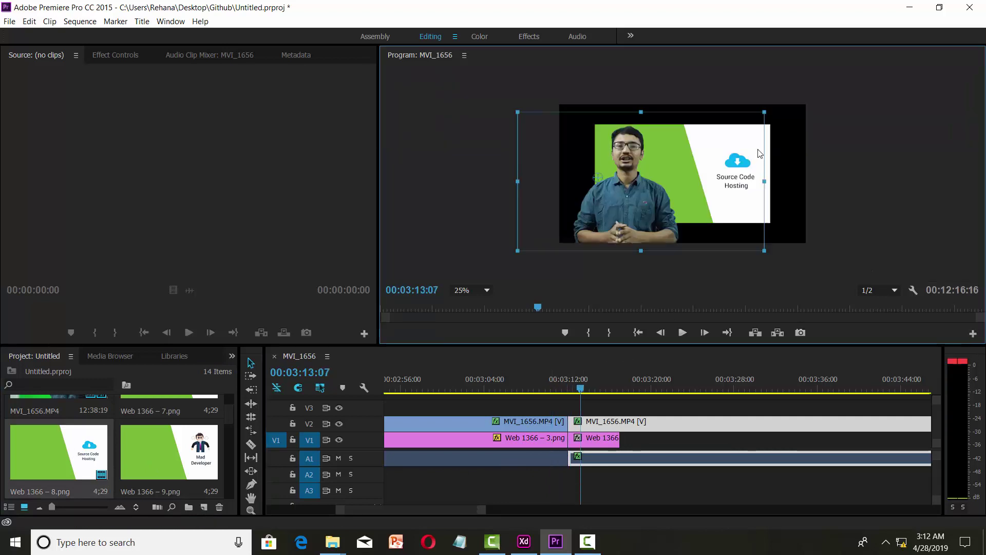
pyautogui.click(772, 149)
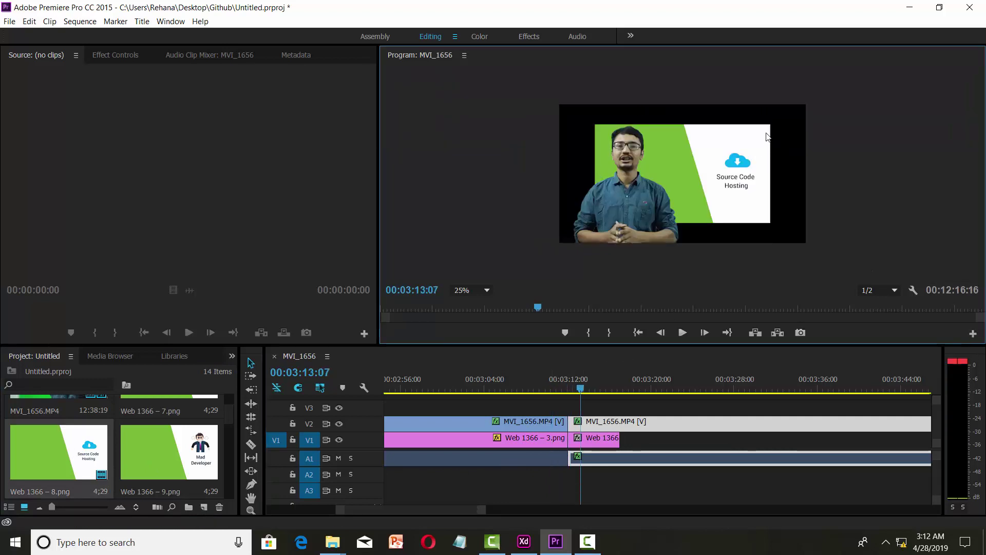
pyautogui.moveTo(766, 132); pyautogui.dragTo(733, 119)
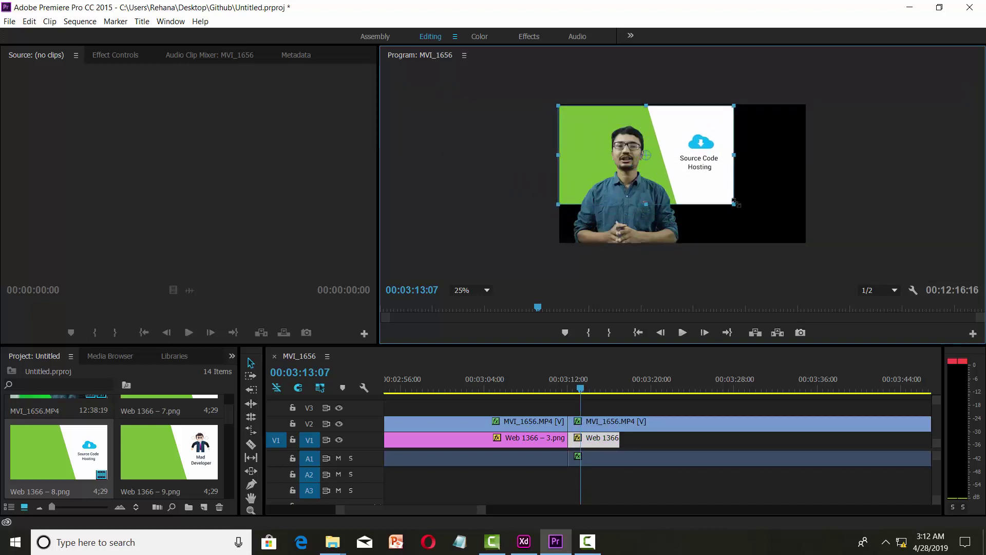
pyautogui.moveTo(734, 202)
pyautogui.mouseDown()
pyautogui.moveTo(804, 239)
pyautogui.moveTo(774, 226)
pyautogui.mouseUp()
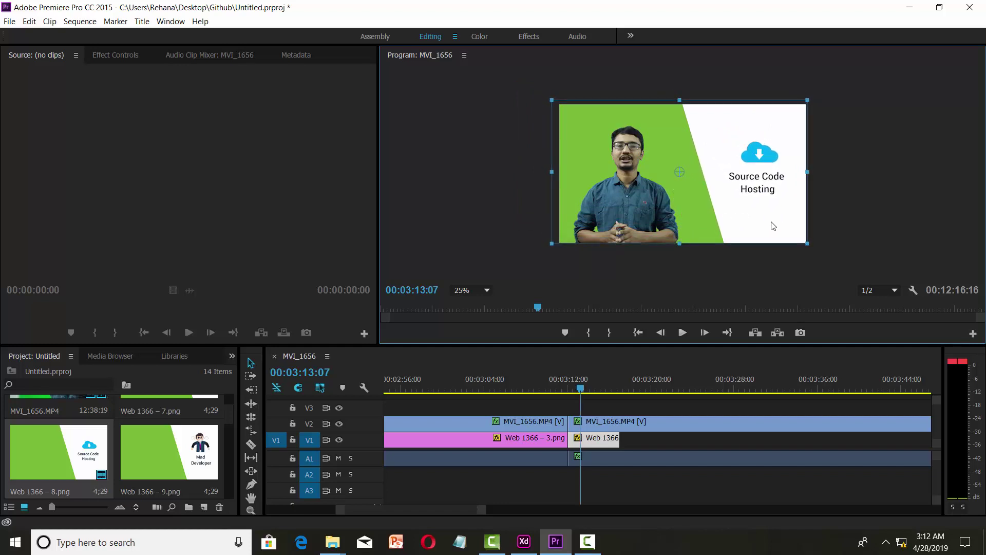
# Play back the Source Code Hosting section behind the presenter and save the project.
pyautogui.click(838, 201)
pyautogui.click(687, 336)
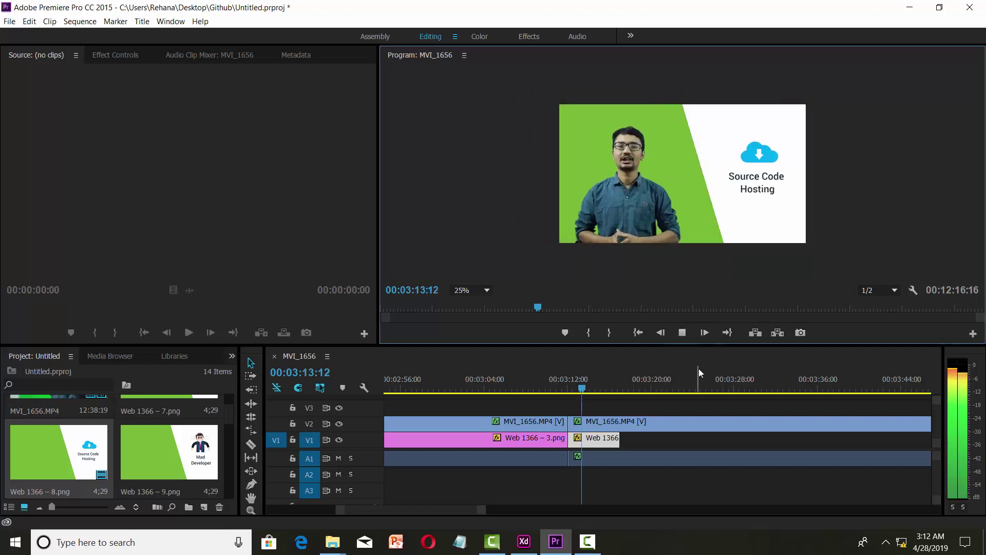
pyautogui.hotkey('ctrl', 's')
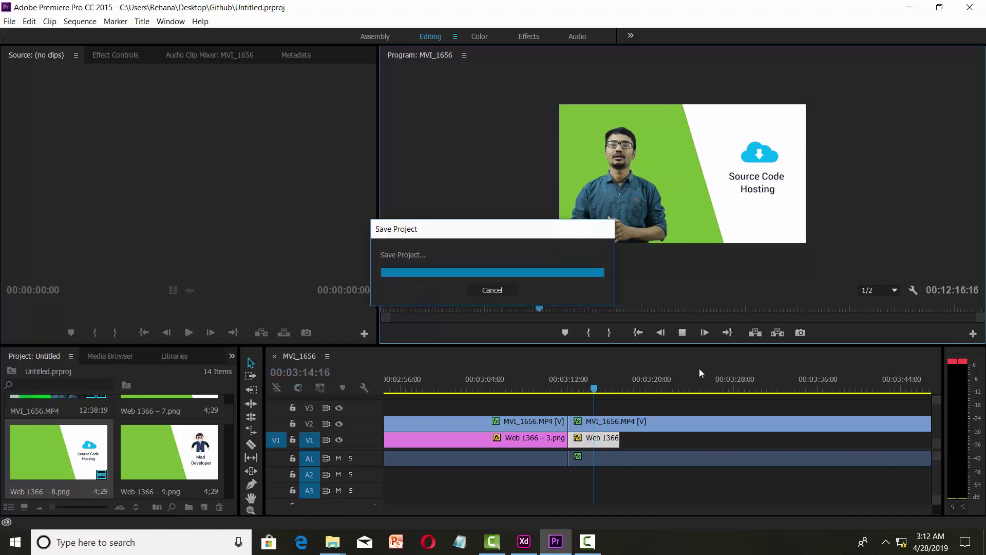
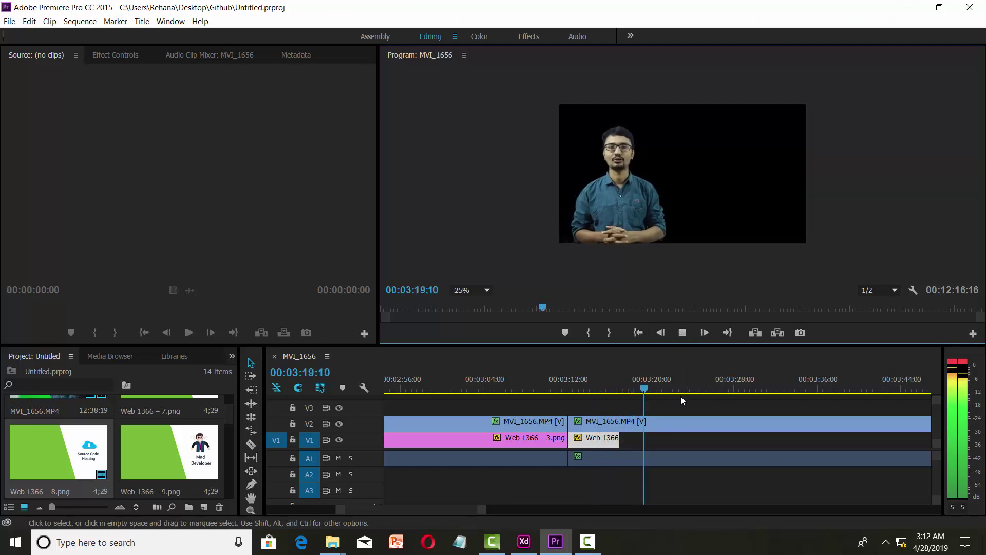
# Play the presenter from about 04:00 and stop at 04:11:16, where the slide should end.
pyautogui.moveTo(653, 393); pyautogui.dragTo(829, 391)
pyautogui.click(683, 333)
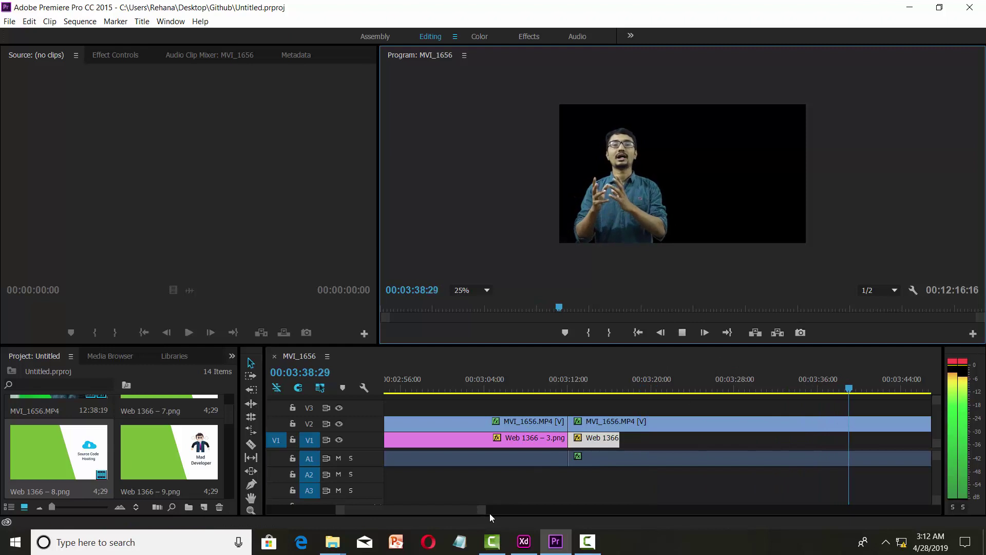
pyautogui.moveTo(489, 513); pyautogui.dragTo(519, 514)
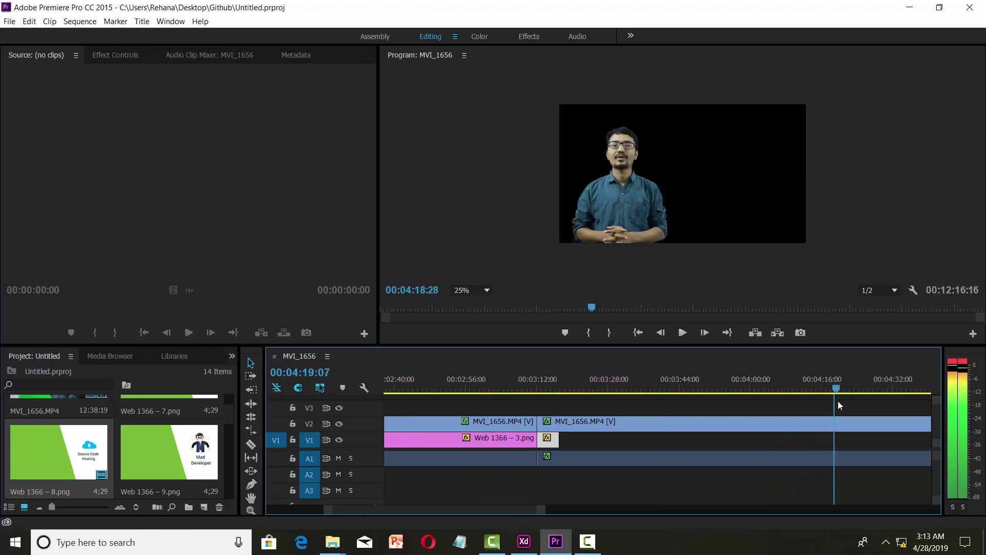
pyautogui.click(683, 332)
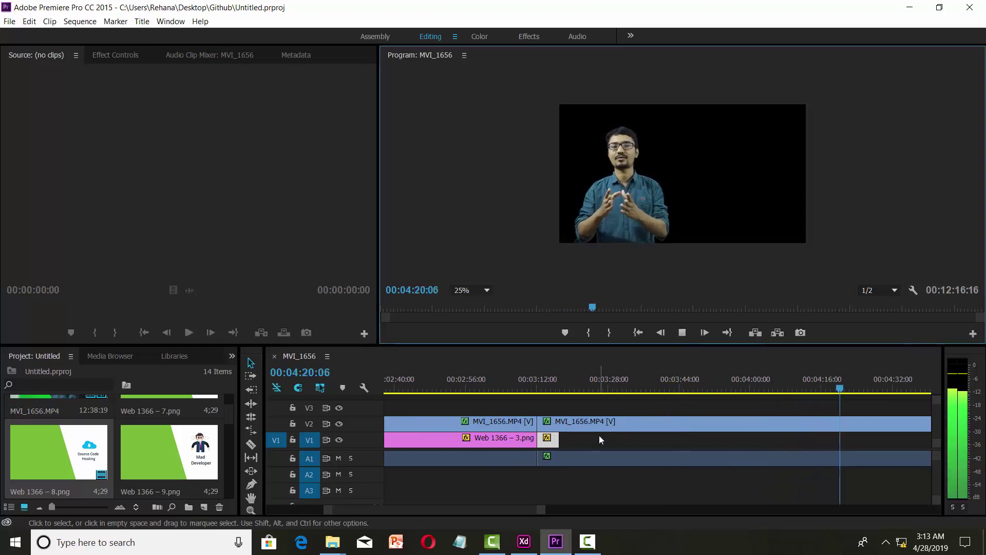
pyautogui.click(848, 388)
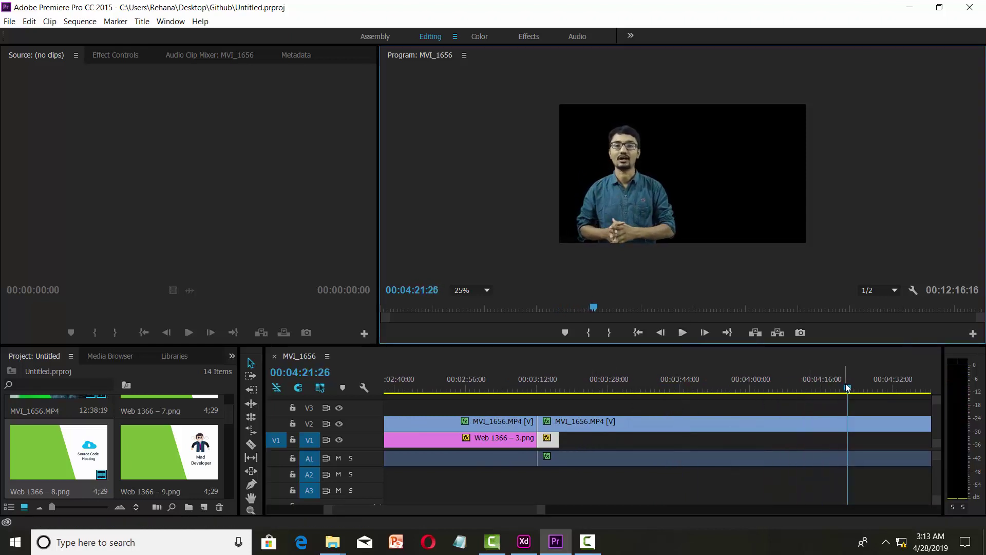
pyautogui.moveTo(847, 388); pyautogui.dragTo(755, 394)
pyautogui.click(687, 335)
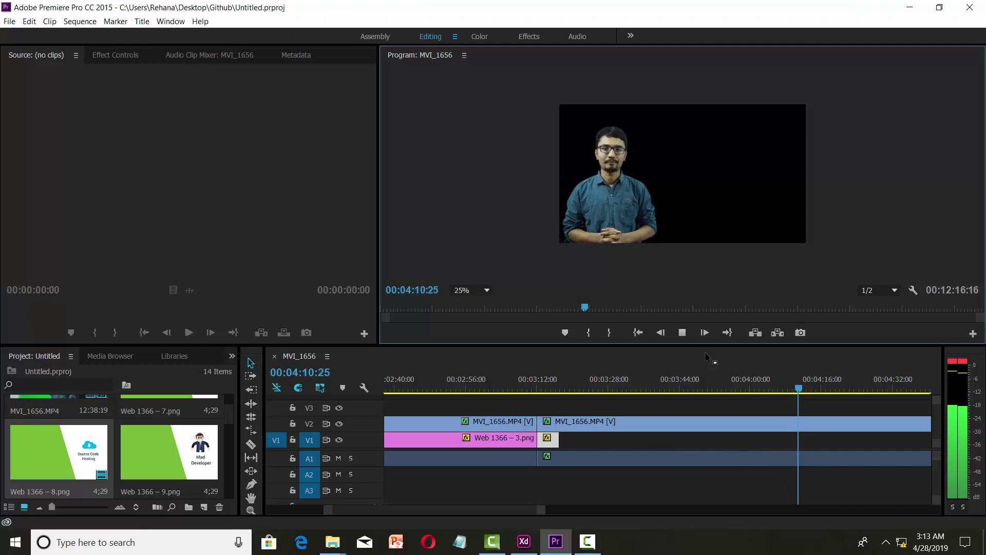
pyautogui.press('space')
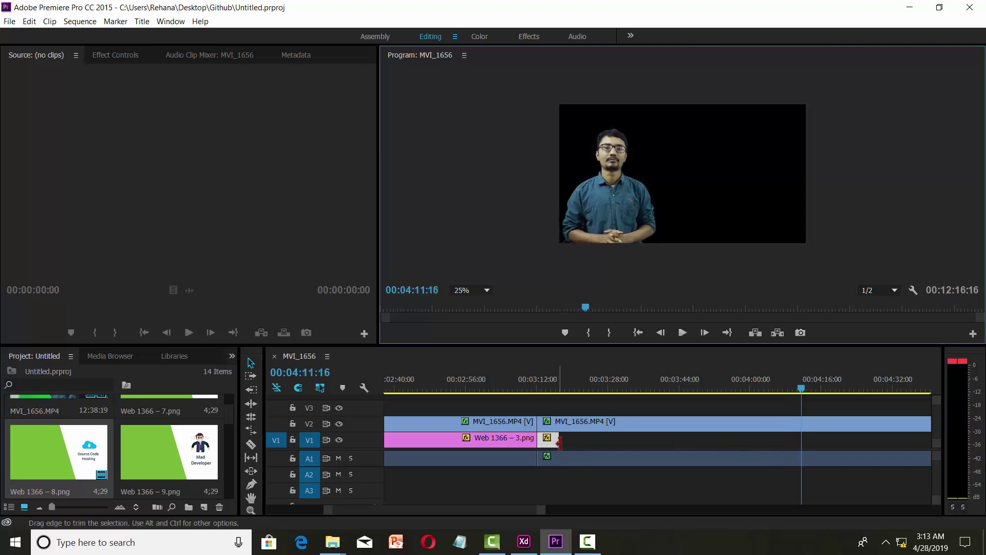
# Extend the Web 1366 – 8.png clip on V1 to 04:11:16 and play back to check it.
pyautogui.moveTo(559, 440); pyautogui.dragTo(801, 445)
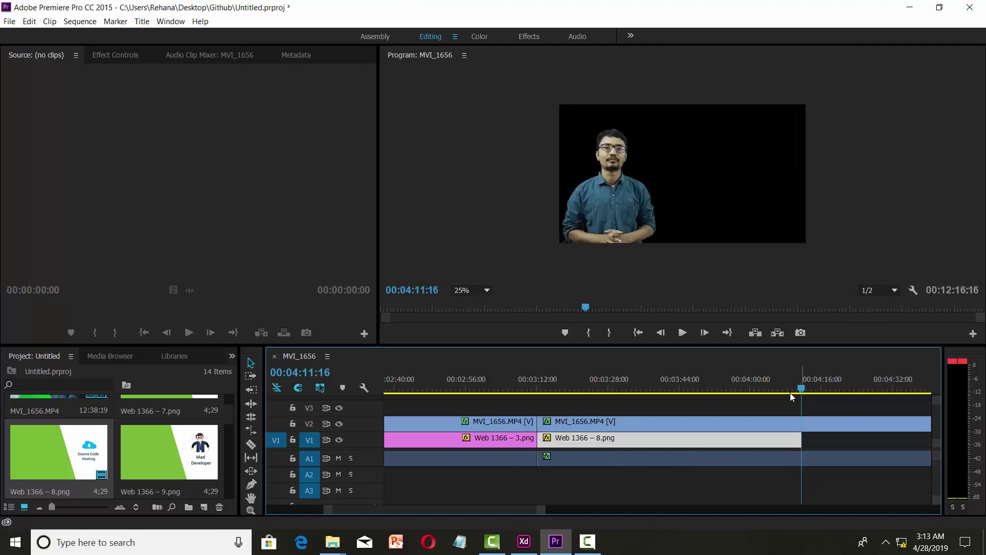
pyautogui.moveTo(791, 391); pyautogui.dragTo(785, 390)
pyautogui.press('space')
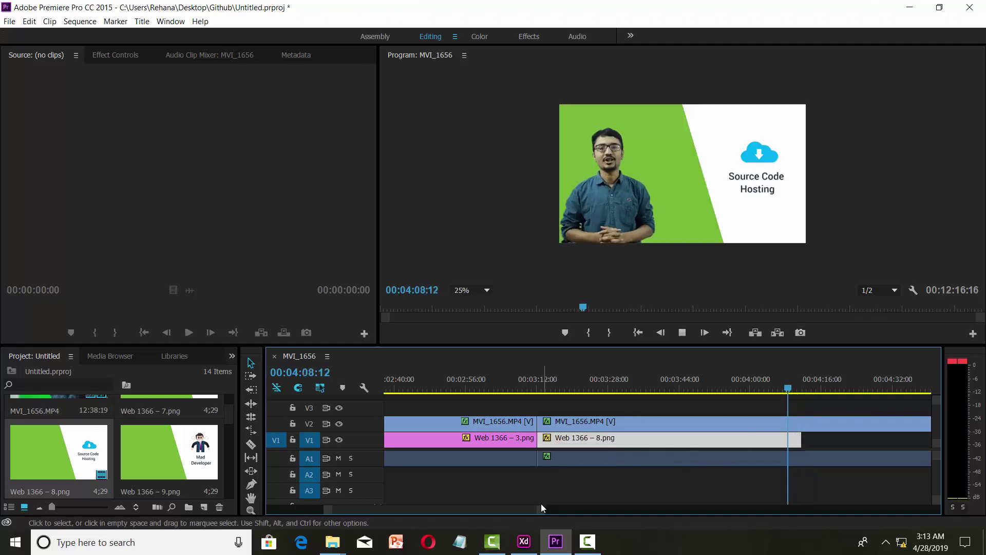
pyautogui.moveTo(542, 509)
pyautogui.mouseDown()
pyautogui.moveTo(581, 510)
pyautogui.moveTo(572, 510)
pyautogui.mouseUp()
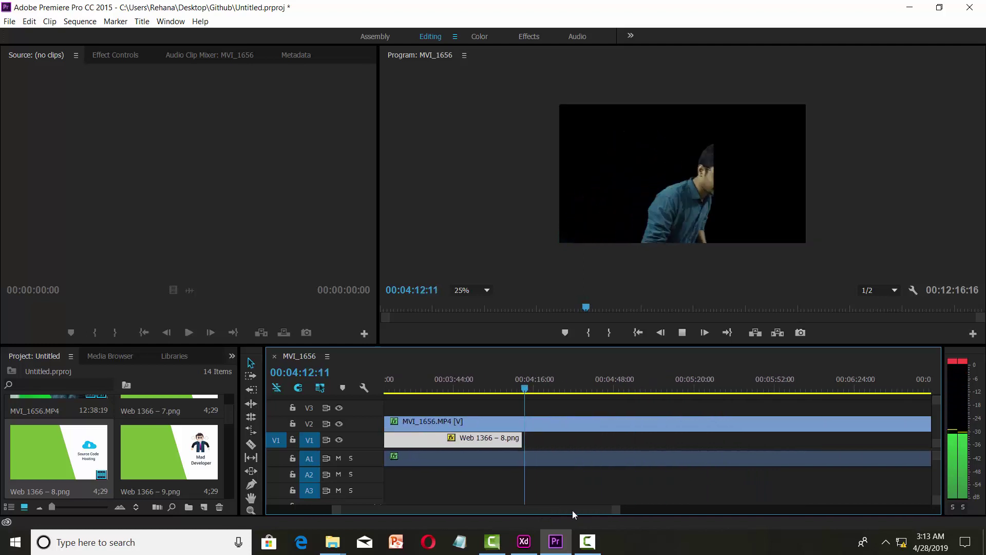
pyautogui.press('space')
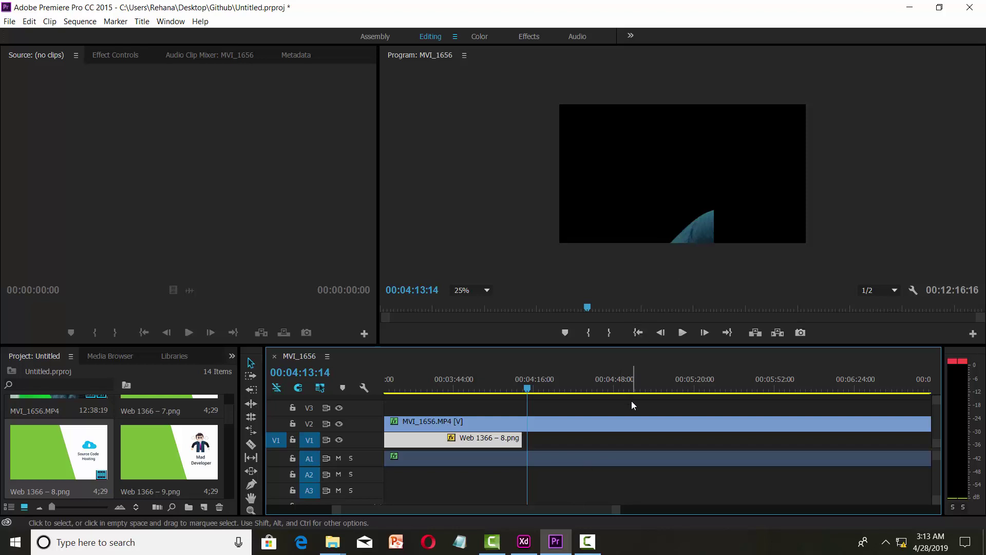
pyautogui.moveTo(531, 391); pyautogui.dragTo(524, 389)
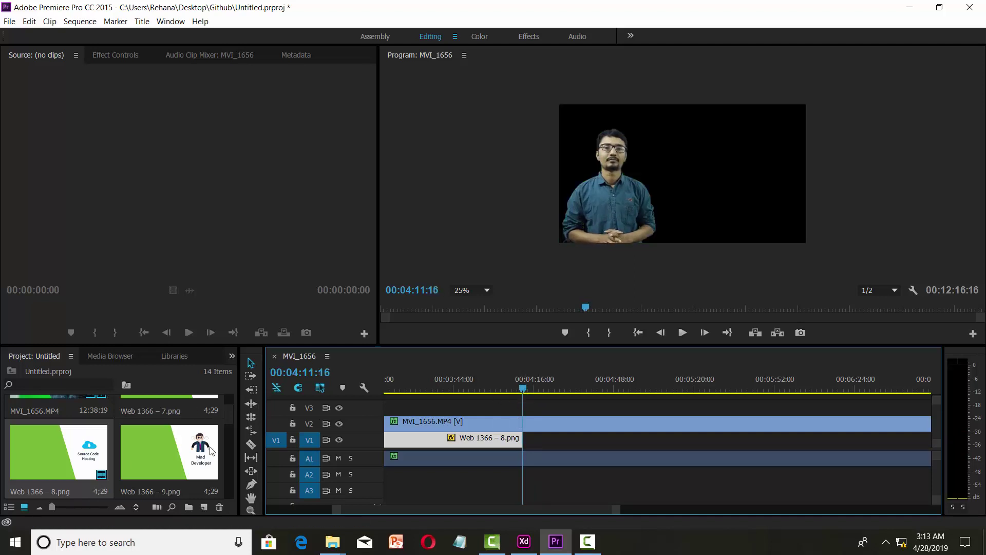
# Razor the presenter clip and its audio at 04:11:16.
pyautogui.click(251, 445)
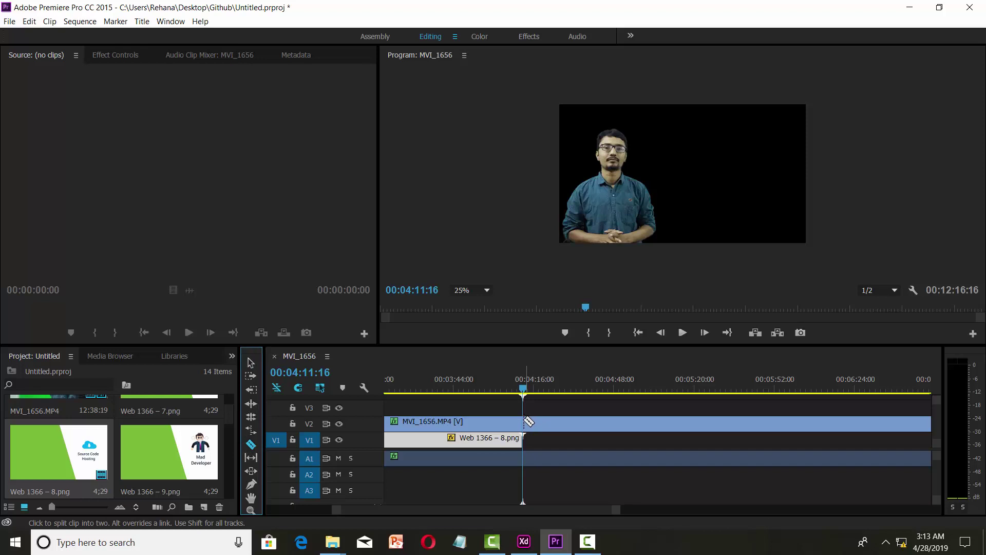
pyautogui.click(527, 421)
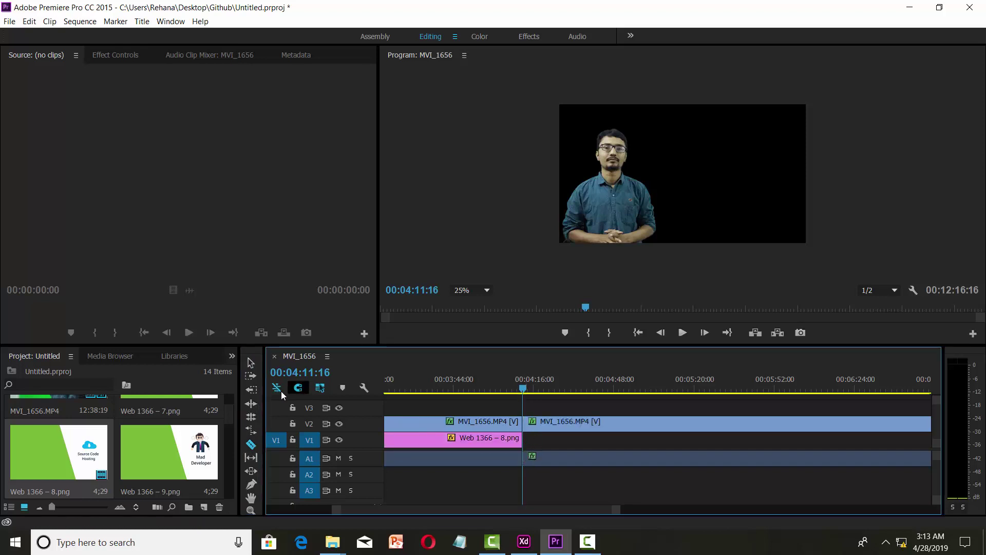
pyautogui.click(251, 363)
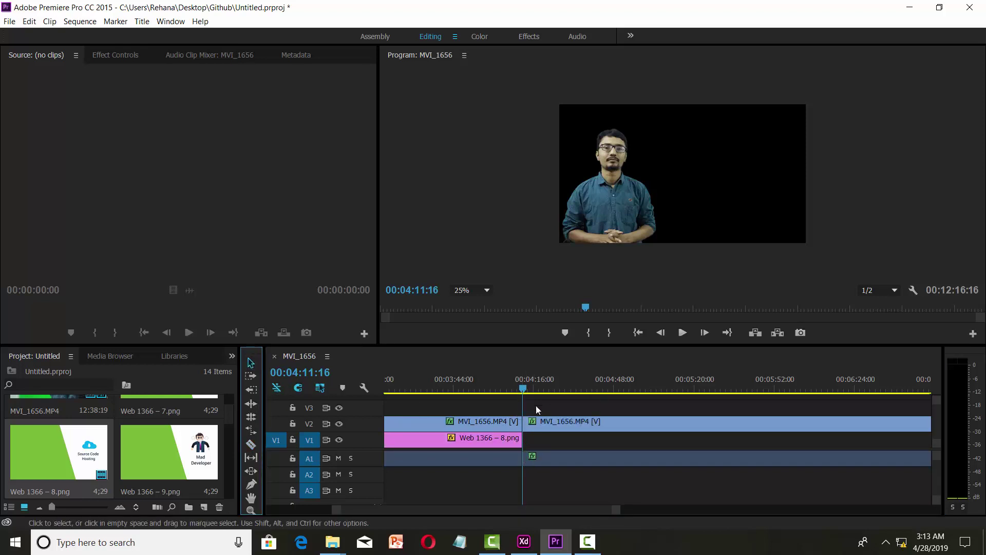
# Play past the cut and zoom in, settling the playhead at about 04:17:09.
pyautogui.click(681, 337)
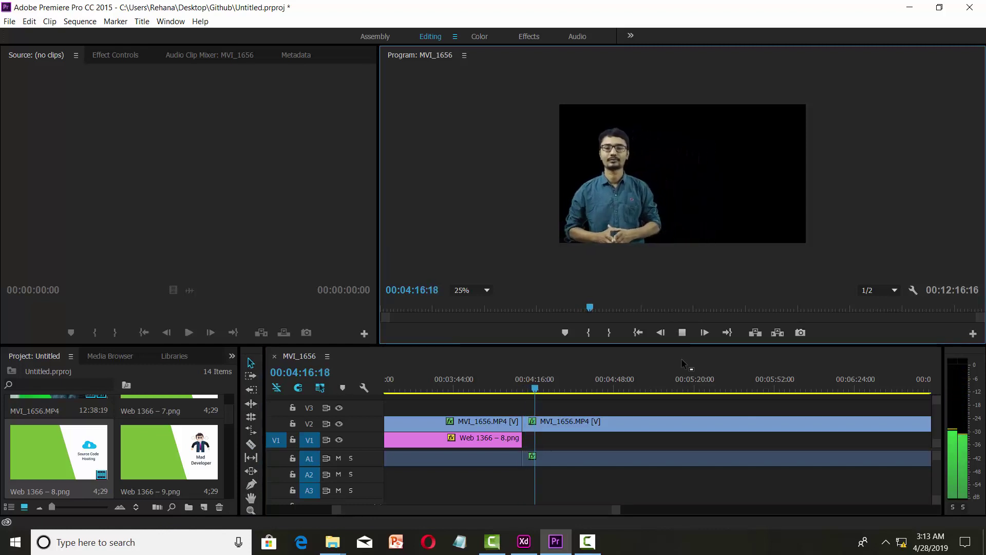
pyautogui.press('space')
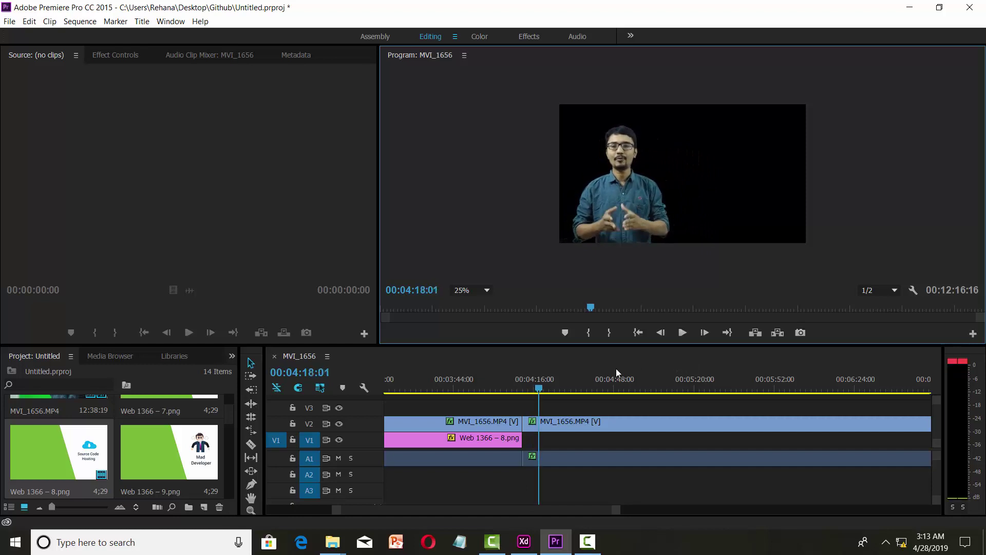
pyautogui.moveTo(615, 510); pyautogui.dragTo(515, 522)
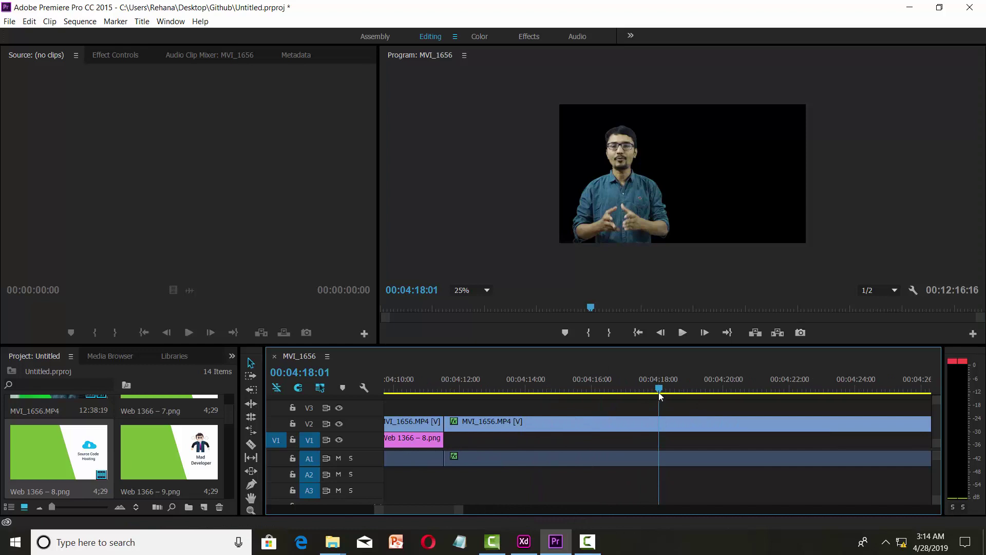
pyautogui.moveTo(659, 392); pyautogui.dragTo(644, 391)
pyautogui.press('space')
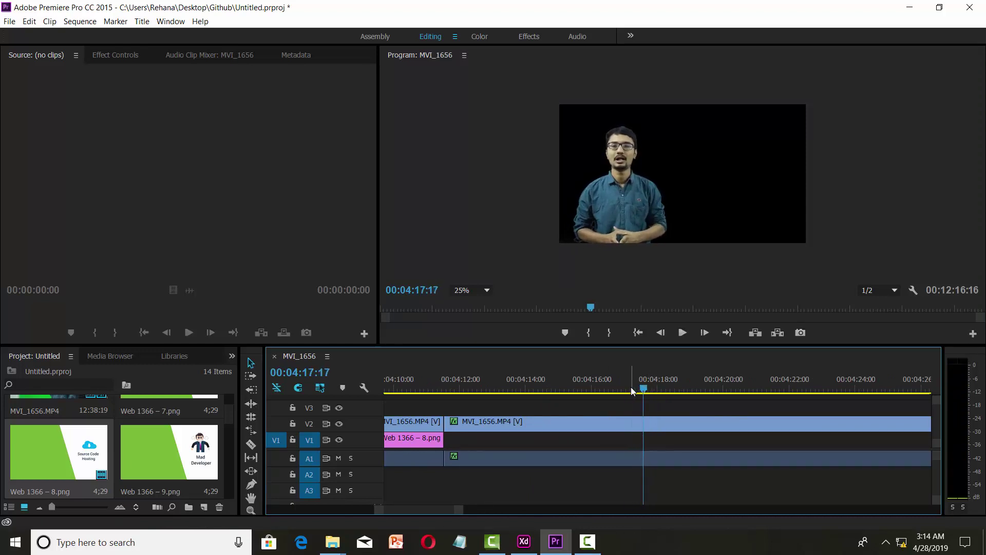
pyautogui.moveTo(643, 391); pyautogui.dragTo(635, 392)
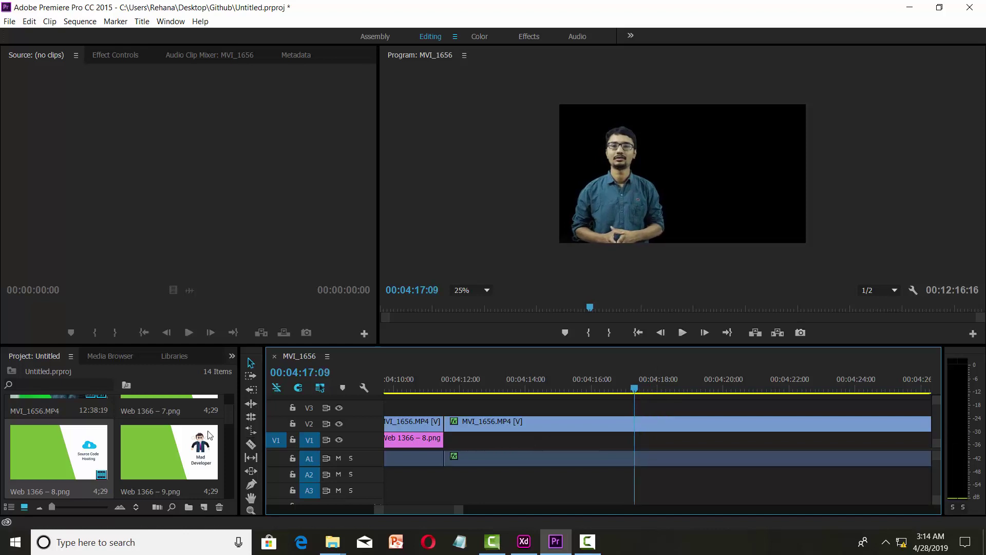
# Cut the presenter at 04:17:09 and delete the section from 04:11:16 to 04:17:09.
pyautogui.click(250, 443)
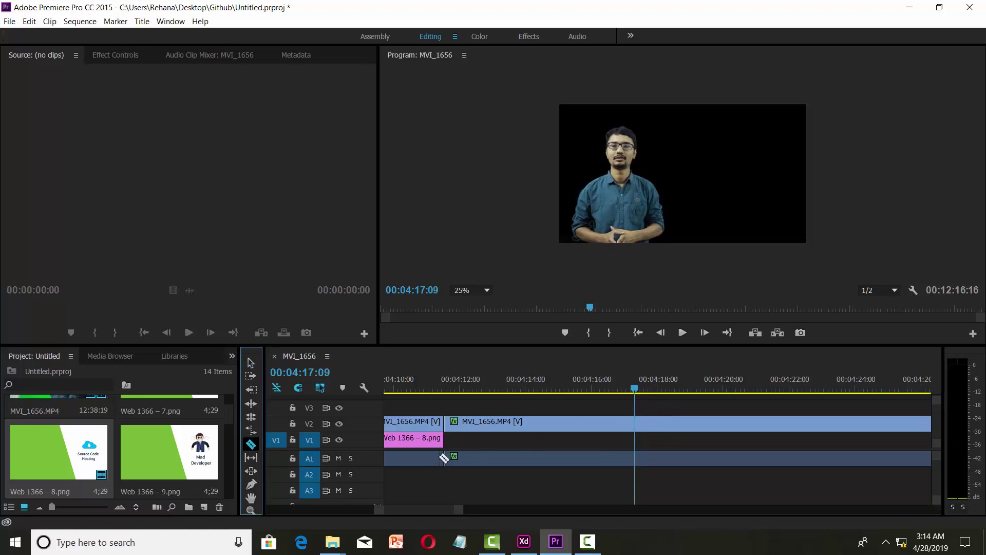
pyautogui.click(637, 421)
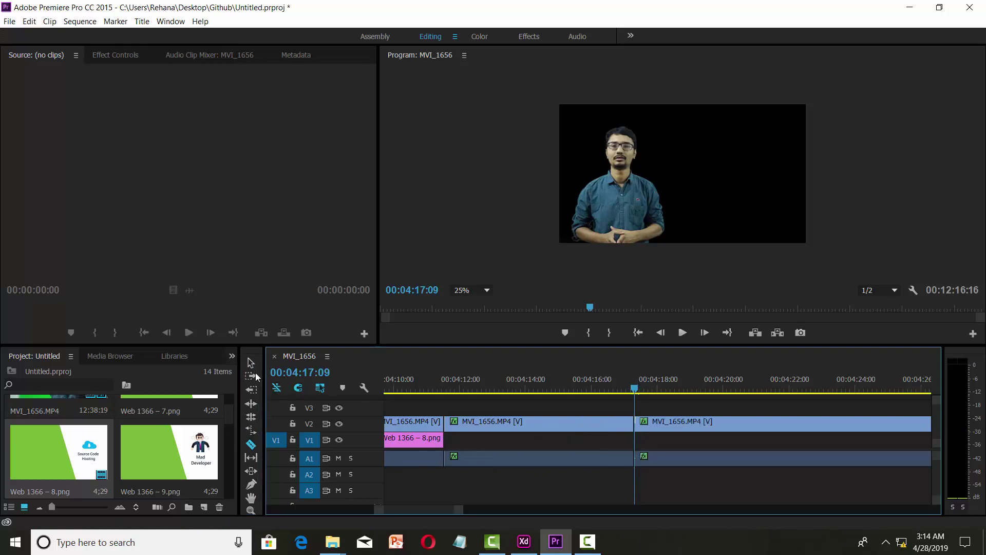
pyautogui.click(250, 363)
pyautogui.click(526, 426)
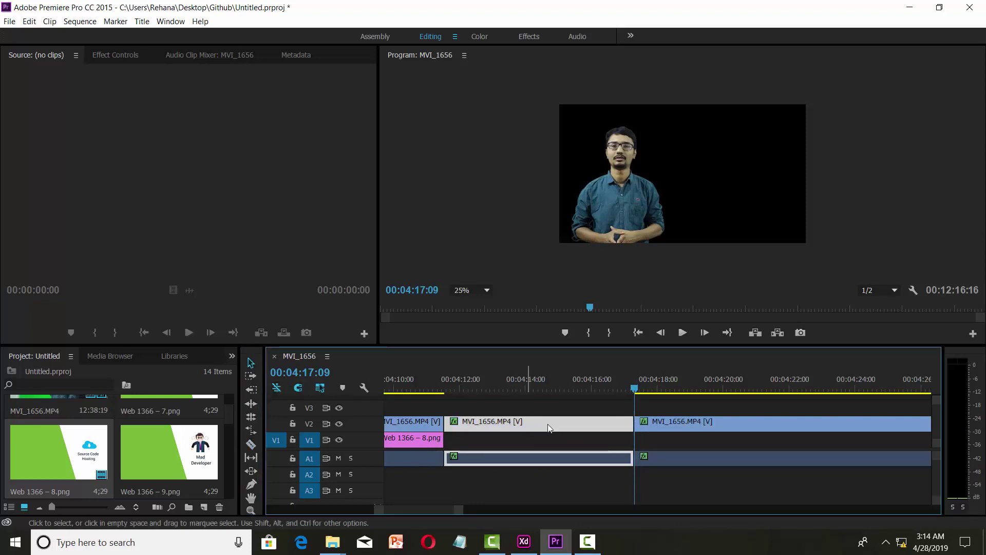
pyautogui.press('Delete')
# Drag the later presenter footage back to close the gap, then save the project.
pyautogui.moveTo(647, 423); pyautogui.dragTo(455, 424)
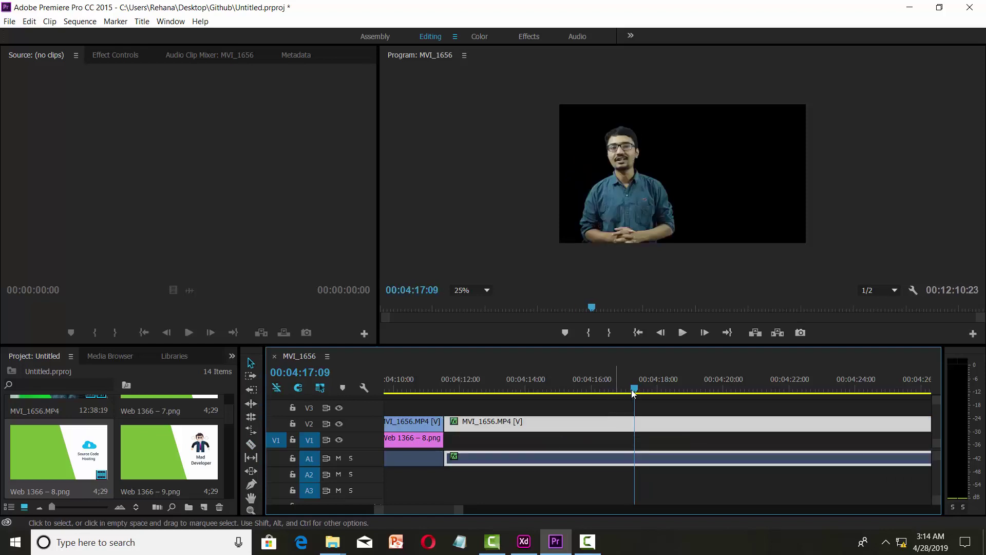
pyautogui.moveTo(633, 394); pyautogui.dragTo(437, 393)
pyautogui.moveTo(527, 422); pyautogui.dragTo(524, 409)
pyautogui.click(682, 333)
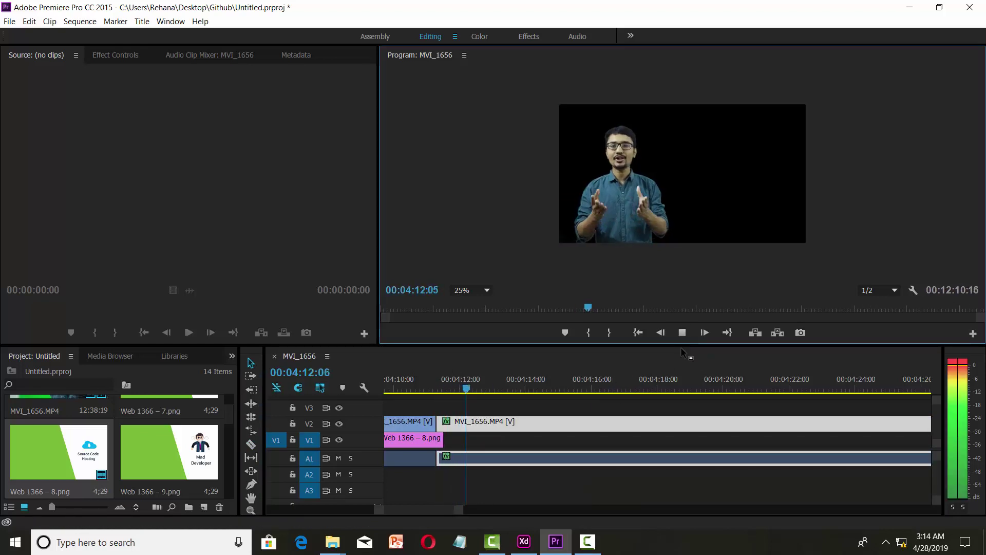
pyautogui.hotkey('ctrl', 's')
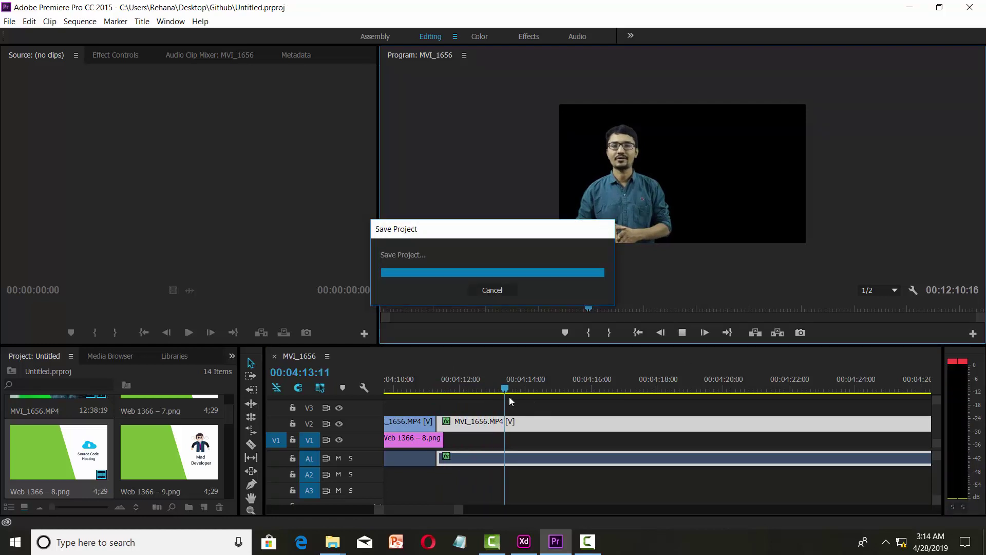
# Trim the end of Web 1366 – 8.png slightly and play back to check it.
pyautogui.click(479, 393)
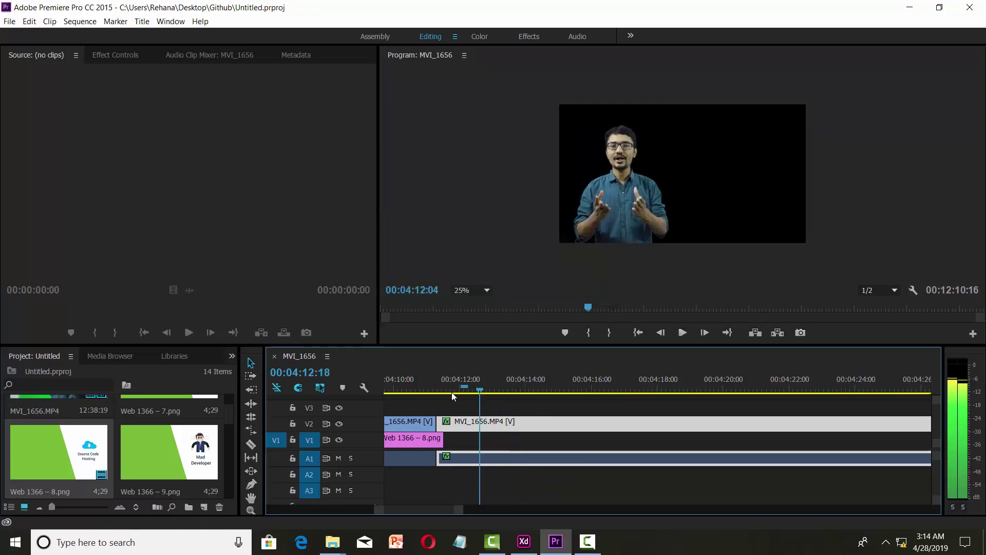
pyautogui.click(433, 395)
pyautogui.press('space')
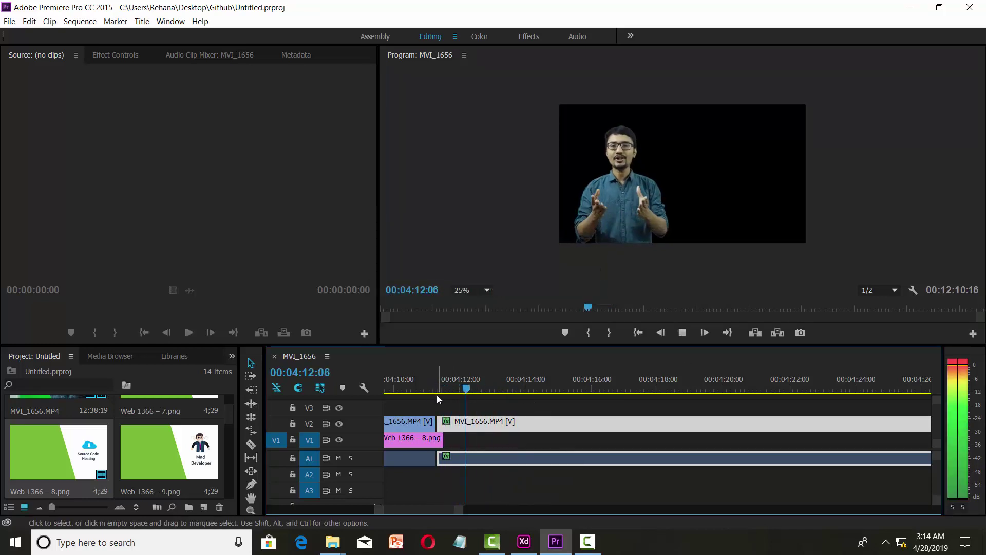
pyautogui.press('space')
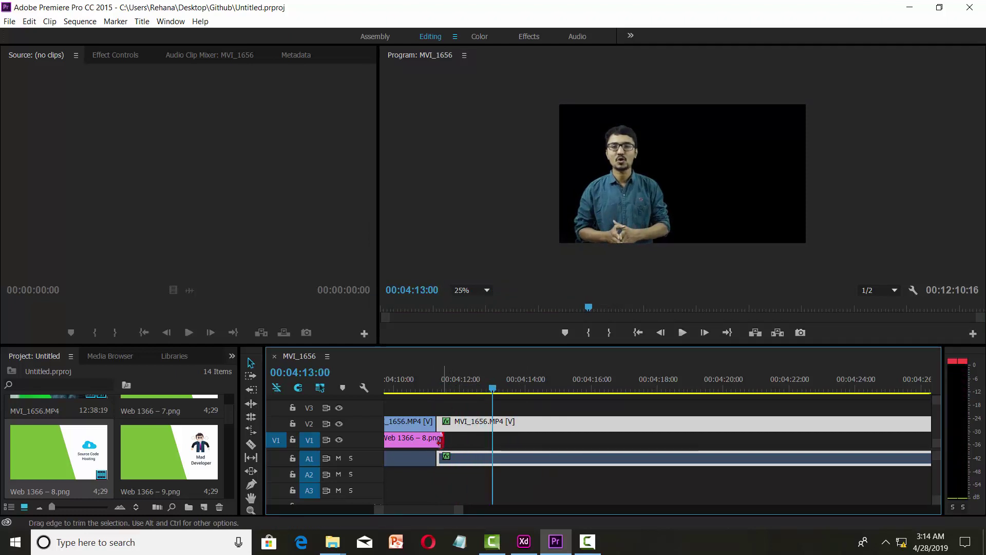
pyautogui.moveTo(440, 440); pyautogui.dragTo(436, 441)
pyautogui.moveTo(491, 391); pyautogui.dragTo(418, 399)
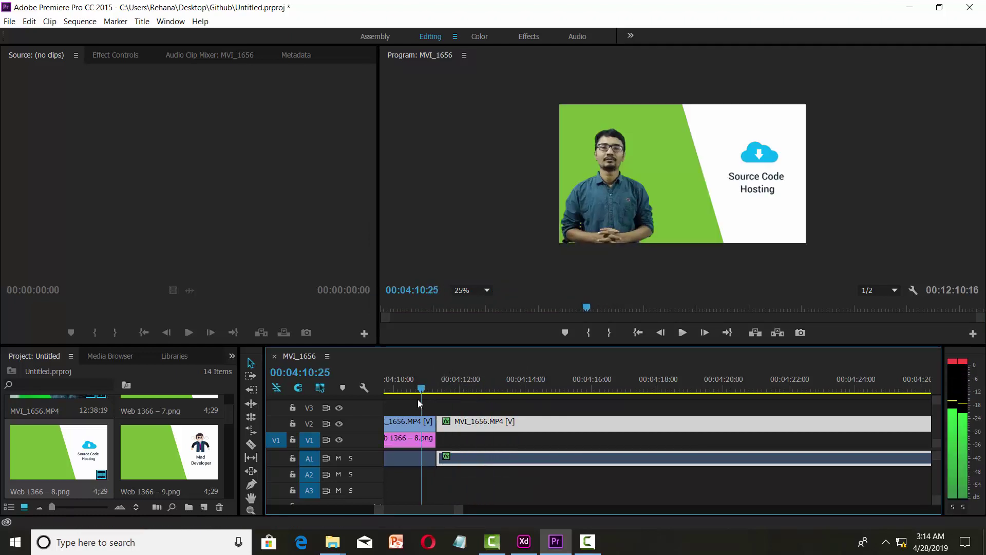
pyautogui.press('space')
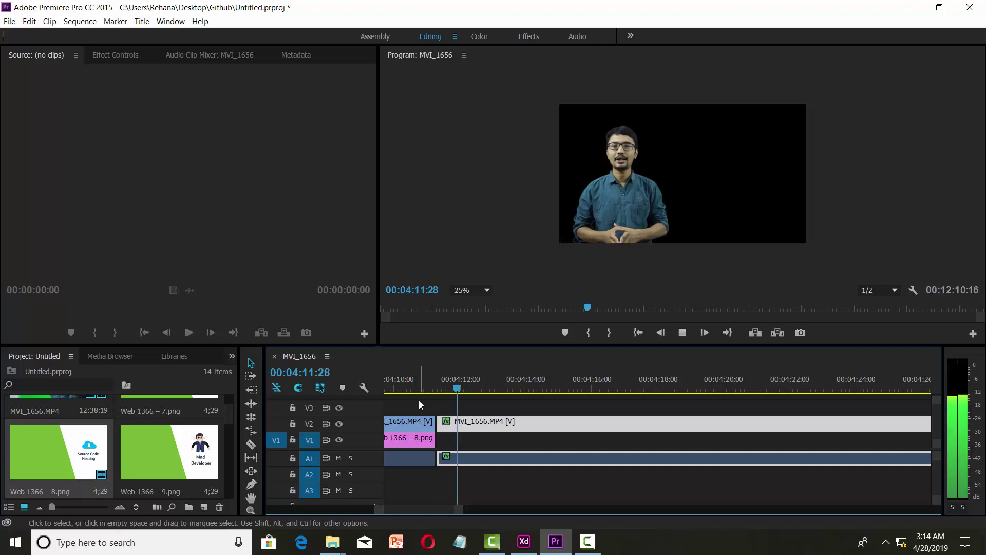
pyautogui.press('space')
# Drag the Web 1366 – 6.png Track Changes slide from the Project panel toward V1.
pyautogui.scroll(2, 156, 443)
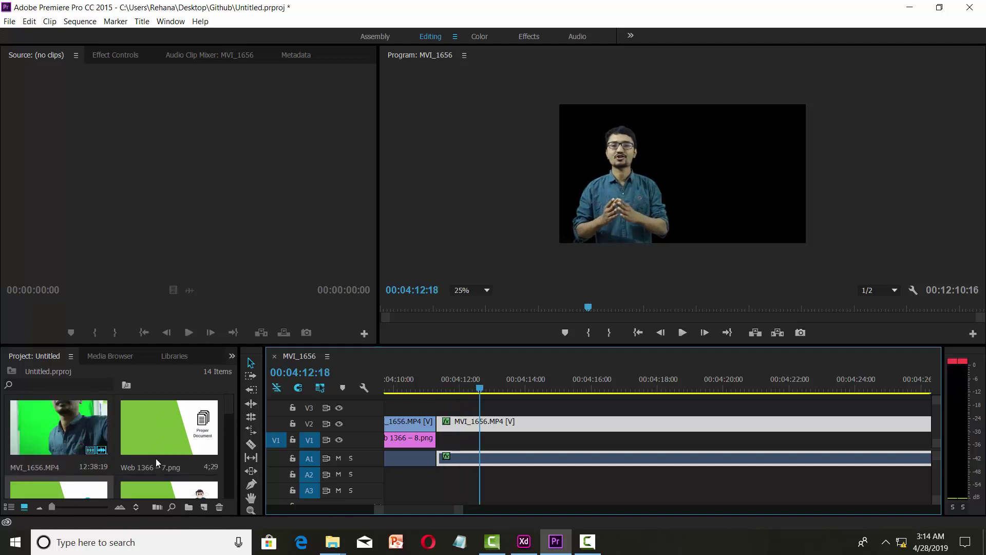
pyautogui.scroll(-2, 156, 457)
pyautogui.scroll(-2, 155, 456)
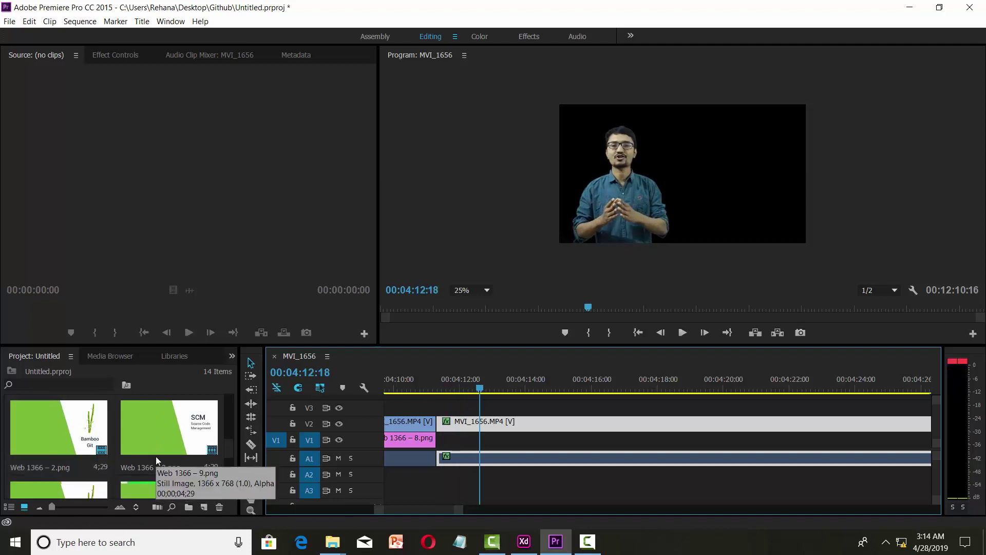
pyautogui.scroll(-2, 147, 455)
pyautogui.scroll(-2, 147, 455)
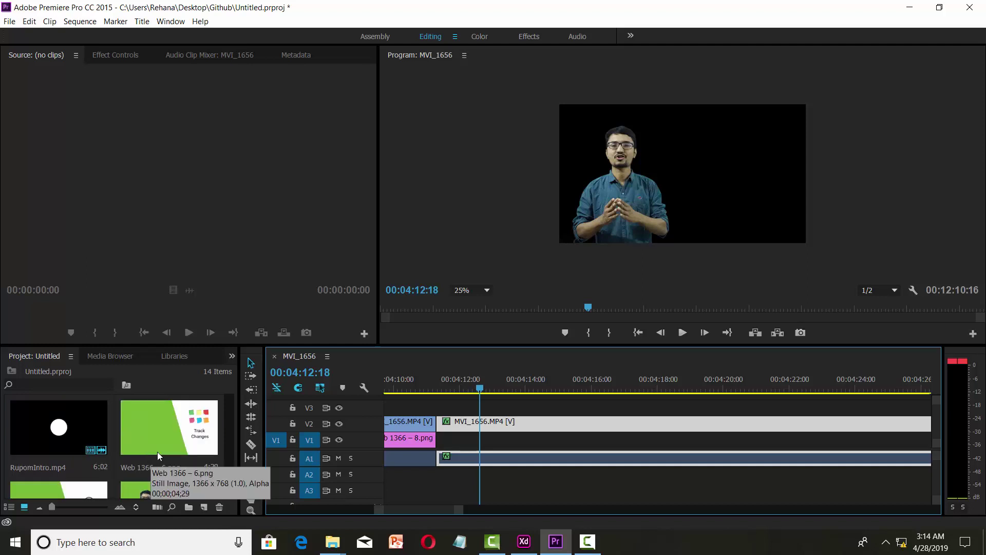
pyautogui.moveTo(158, 452); pyautogui.dragTo(285, 473)
# Place Web 1366 – 6.png after the previous slide and enlarge it to cover the frame.
pyautogui.moveTo(468, 456); pyautogui.dragTo(465, 440)
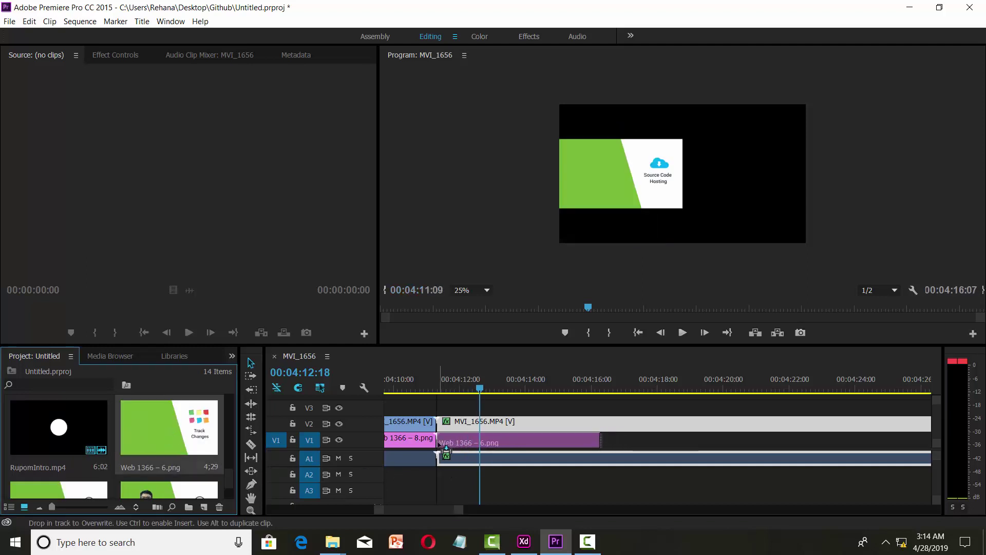
pyautogui.click(763, 144)
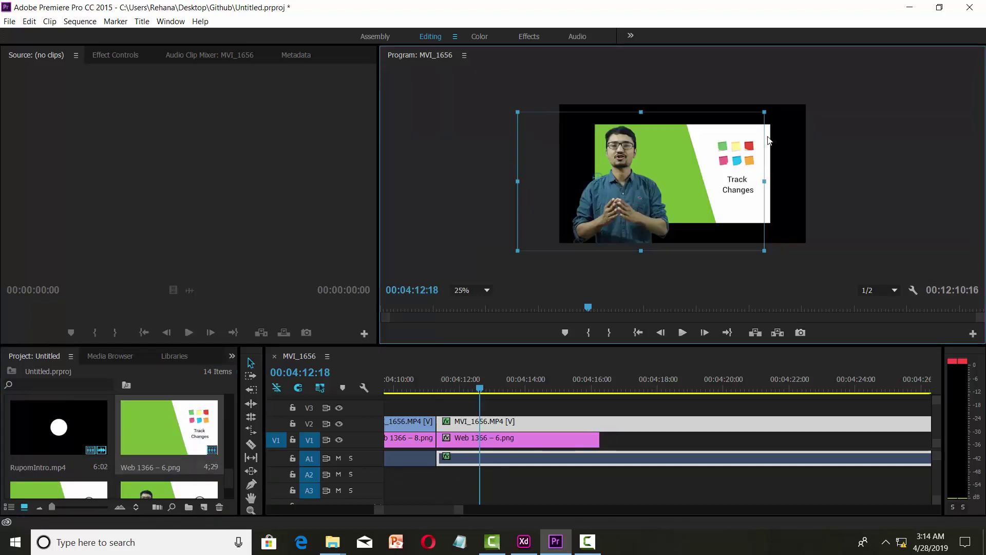
pyautogui.moveTo(751, 144); pyautogui.dragTo(714, 123)
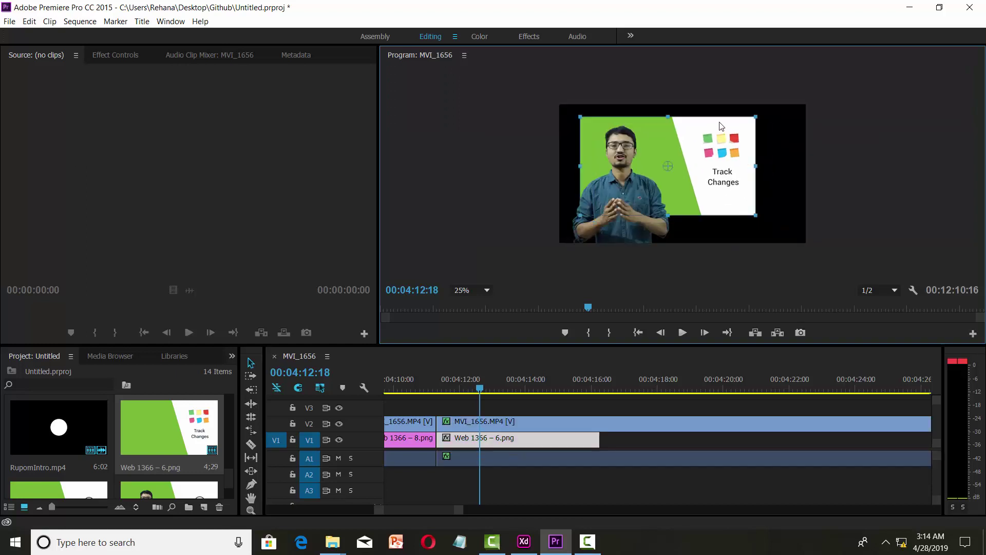
pyautogui.moveTo(758, 218); pyautogui.dragTo(776, 234)
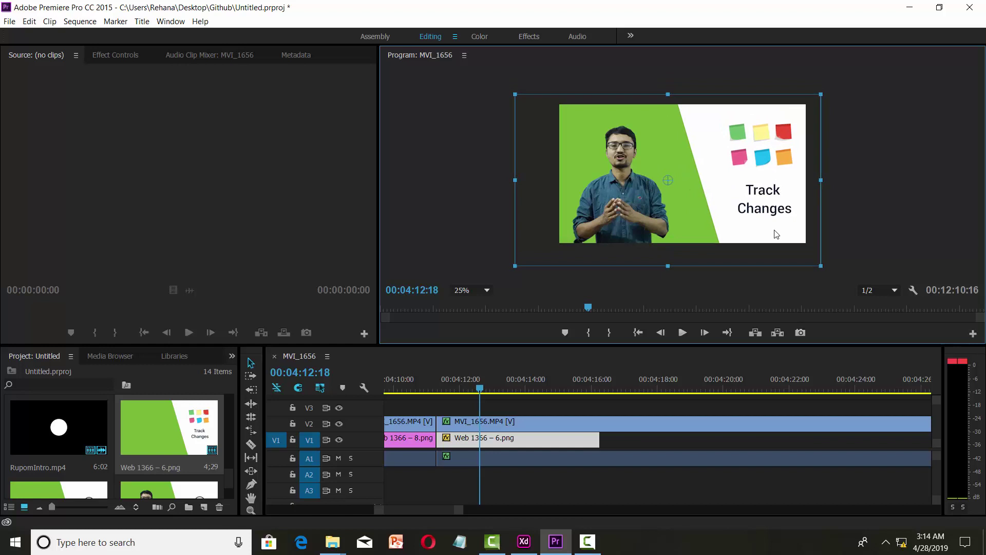
pyautogui.click(847, 229)
pyautogui.click(683, 334)
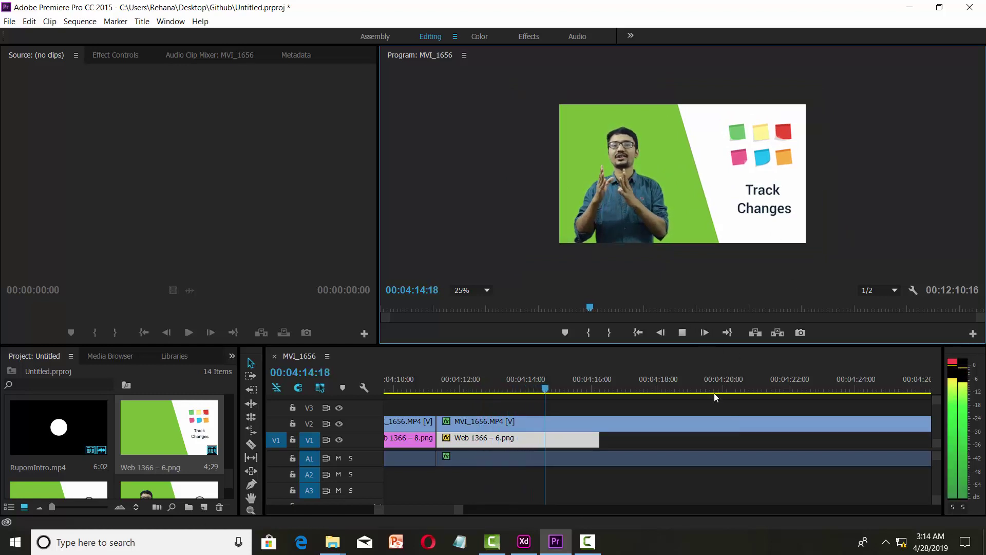
pyautogui.press('space')
# Scale the Track Changes image down slightly and nudge it to fit the frame.
pyautogui.click(781, 134)
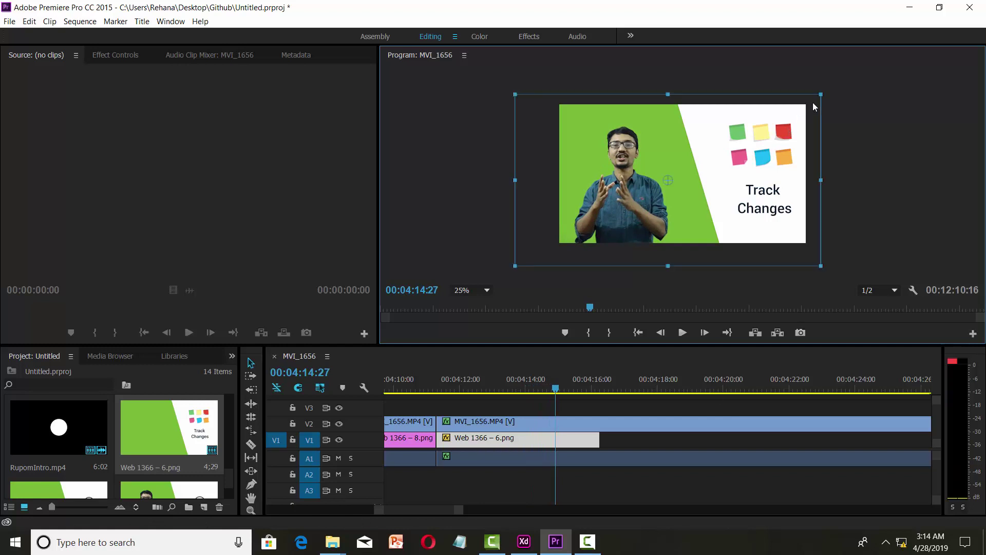
pyautogui.moveTo(821, 95)
pyautogui.mouseDown()
pyautogui.moveTo(809, 122)
pyautogui.moveTo(816, 102)
pyautogui.mouseUp()
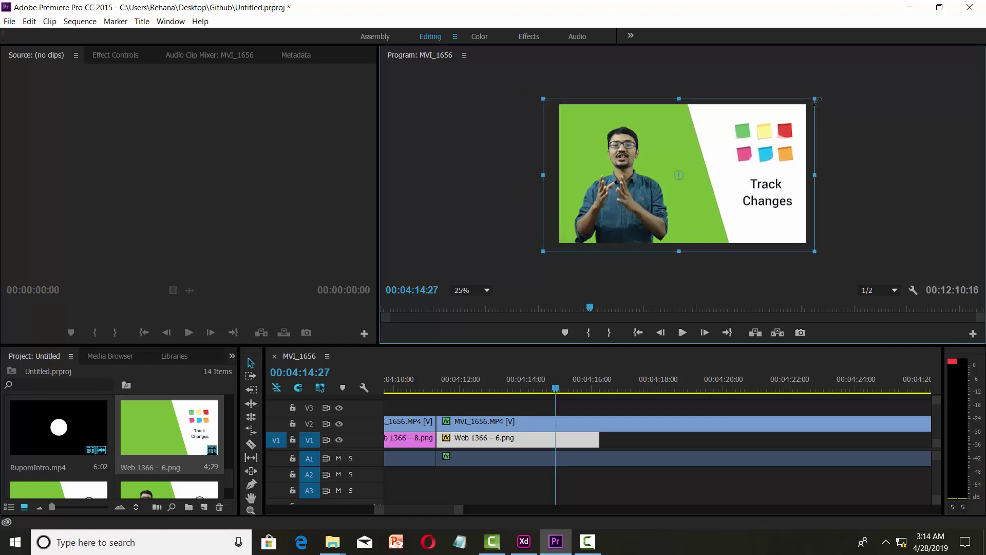
pyautogui.moveTo(800, 139); pyautogui.dragTo(801, 139)
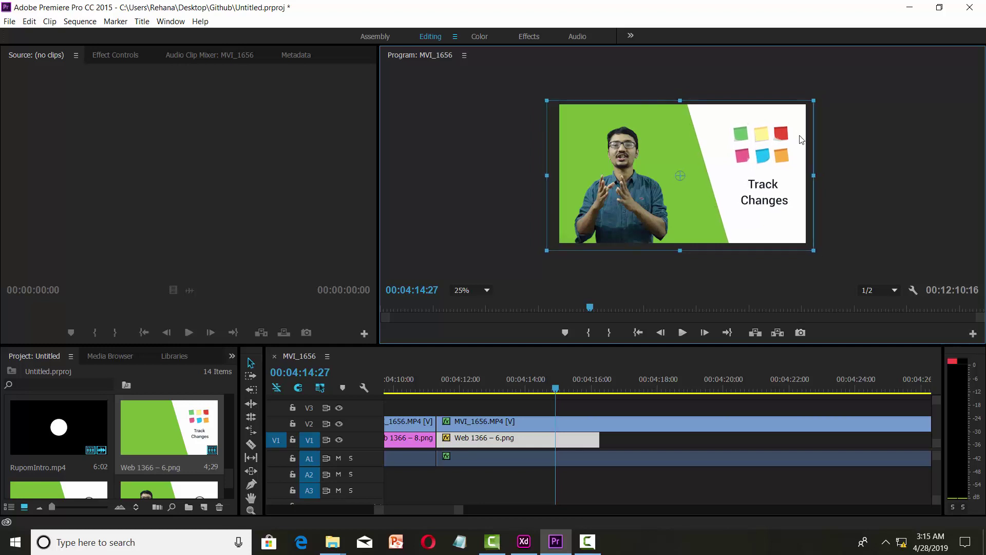
pyautogui.click(853, 170)
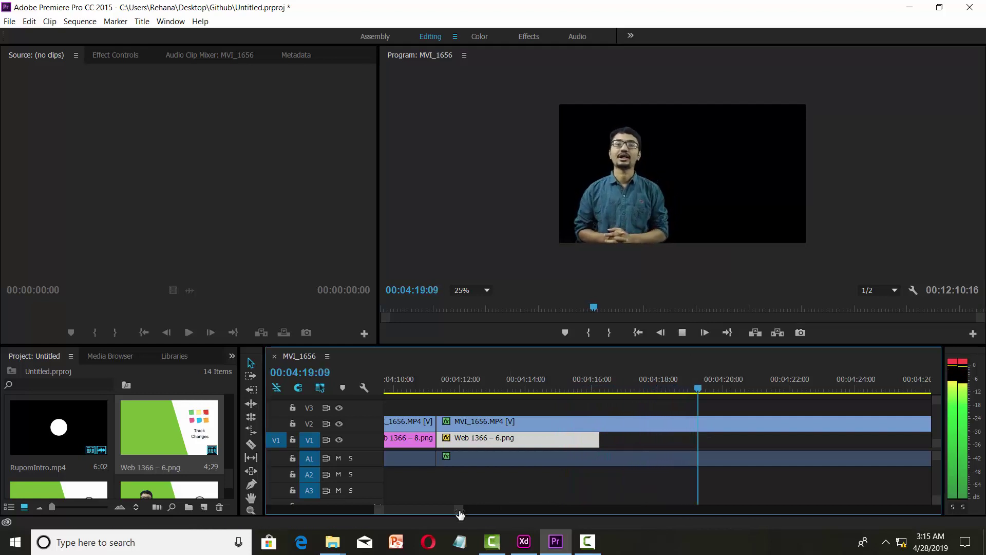
# Extend the Track Changes clip, preview from about 4:46, and save the project.
pyautogui.moveTo(464, 508); pyautogui.dragTo(514, 510)
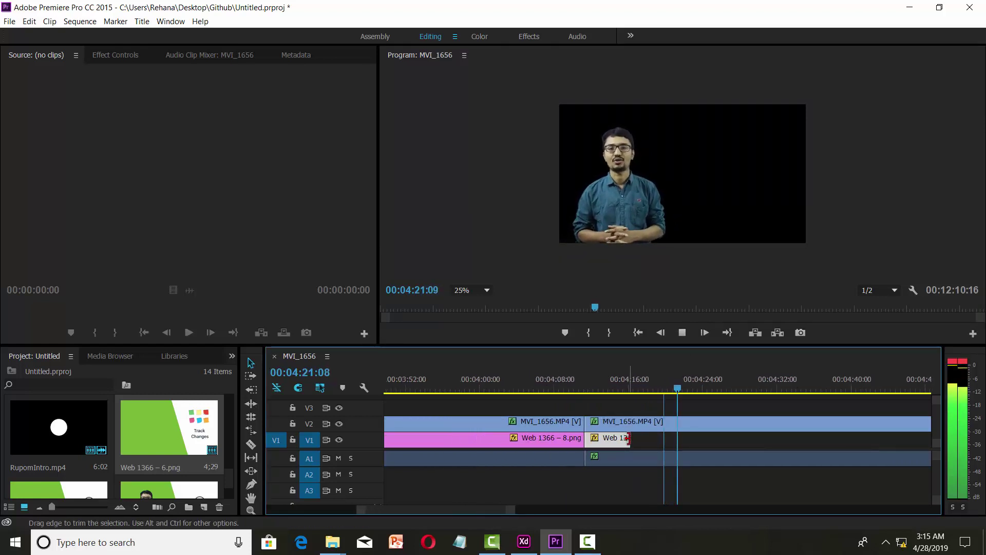
pyautogui.moveTo(795, 438); pyautogui.dragTo(836, 438)
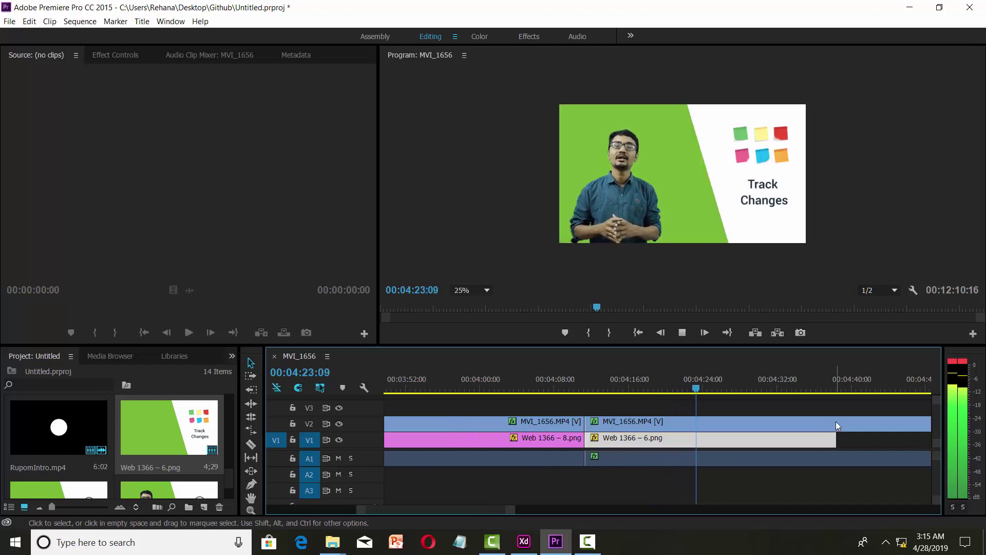
pyautogui.moveTo(499, 507); pyautogui.dragTo(511, 508)
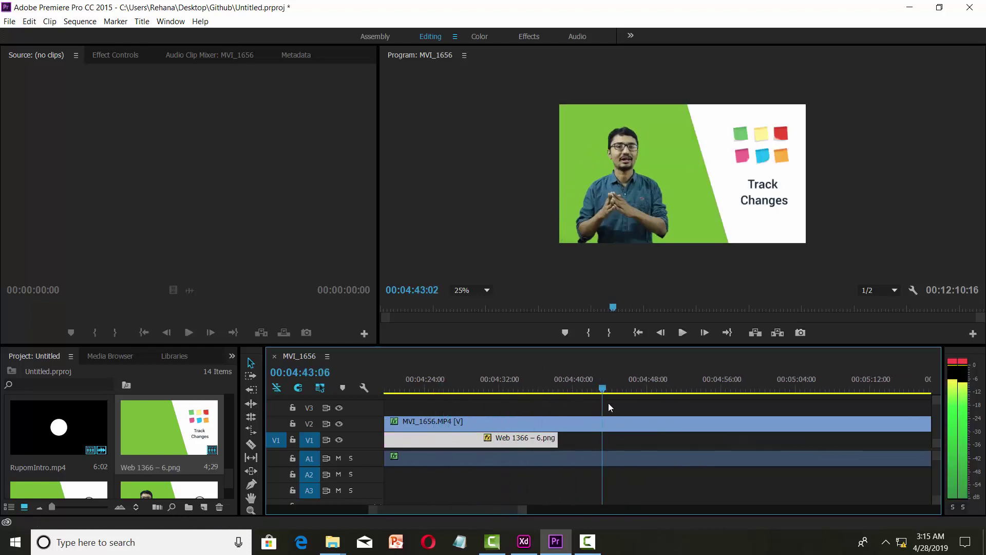
pyautogui.moveTo(609, 395); pyautogui.dragTo(652, 394)
pyautogui.click(682, 332)
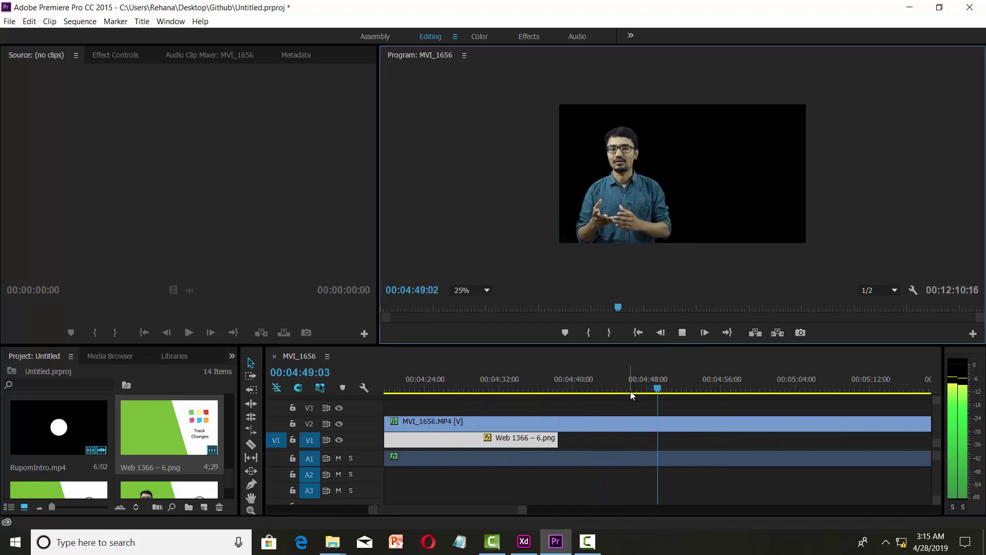
pyautogui.hotkey('ctrl', 's')
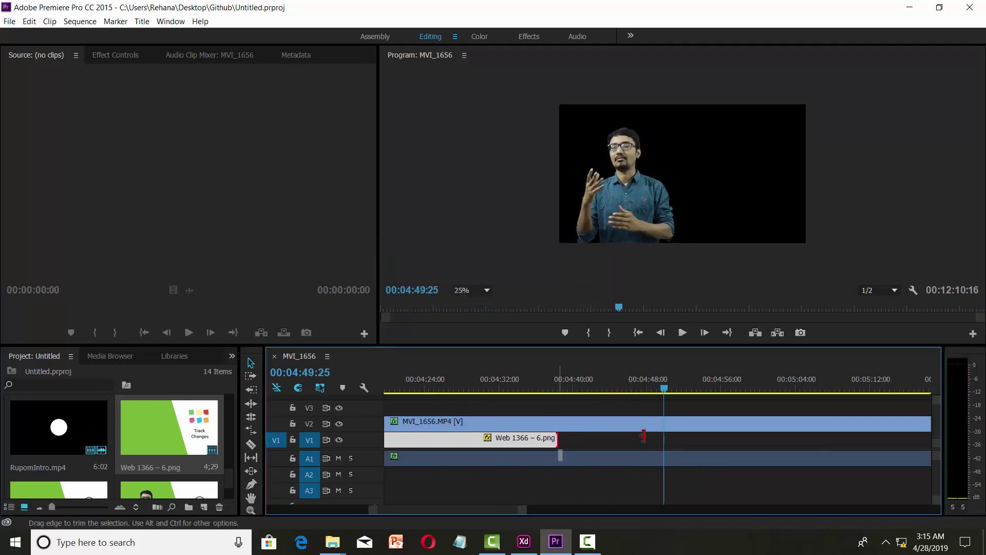
pyautogui.moveTo(644, 436); pyautogui.dragTo(819, 438)
pyautogui.click(683, 332)
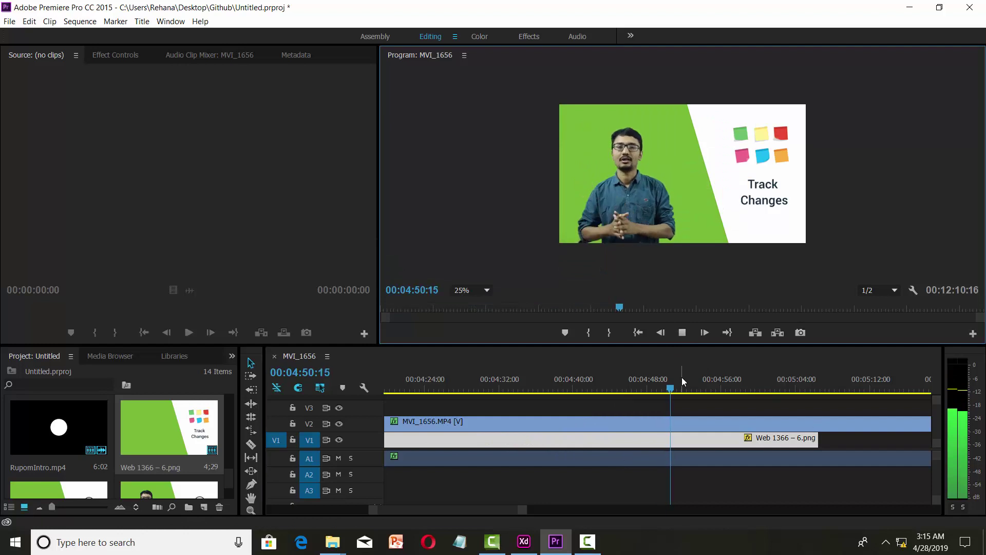
pyautogui.hotkey('ctrl', 's')
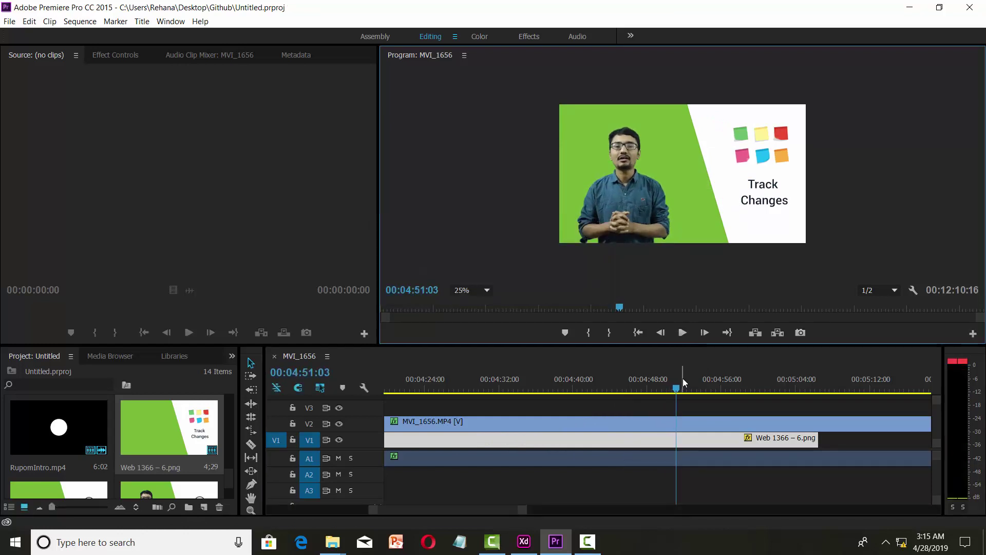
pyautogui.press('space')
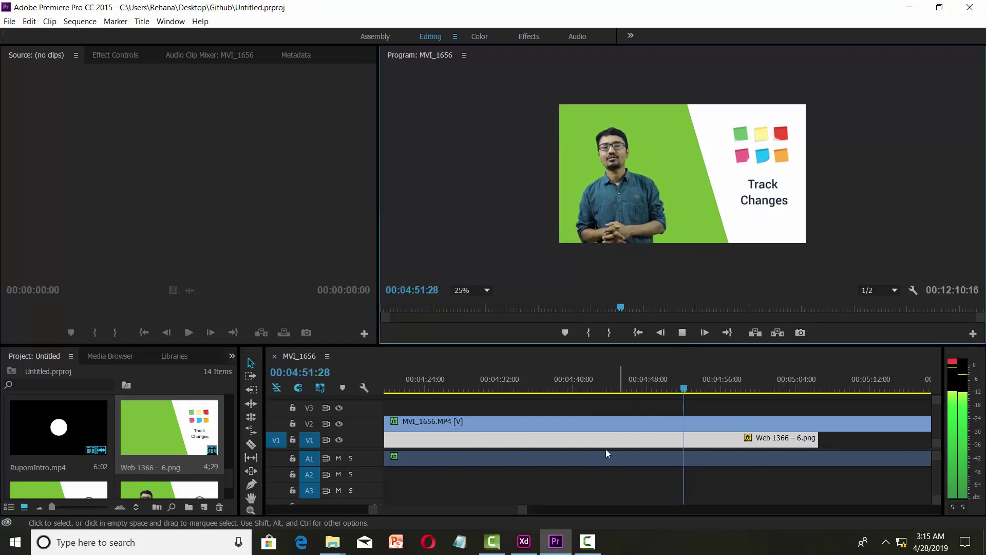
# Extend the slide clip further right, preview around 5:15–5:23, and save again.
pyautogui.moveTo(517, 509); pyautogui.dragTo(525, 509)
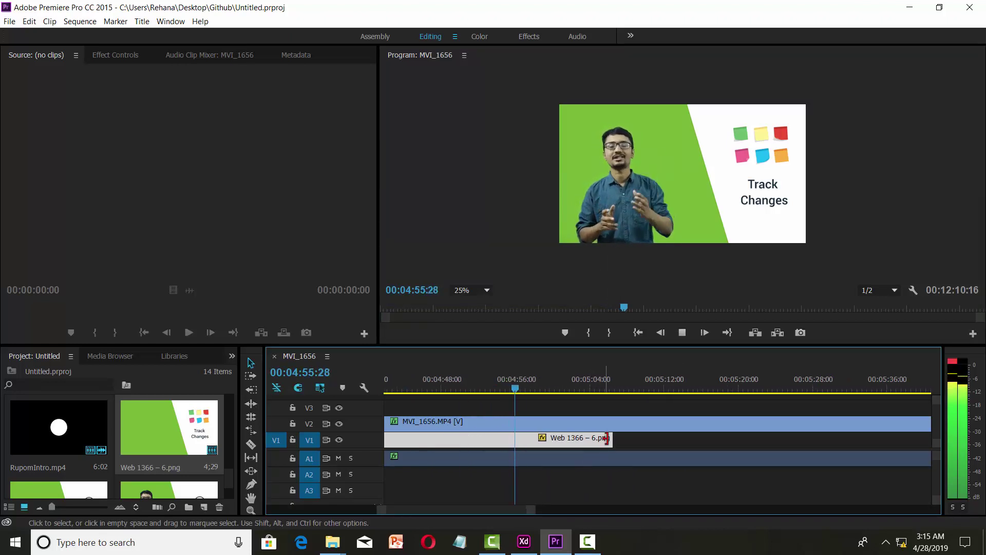
pyautogui.moveTo(704, 437); pyautogui.dragTo(810, 437)
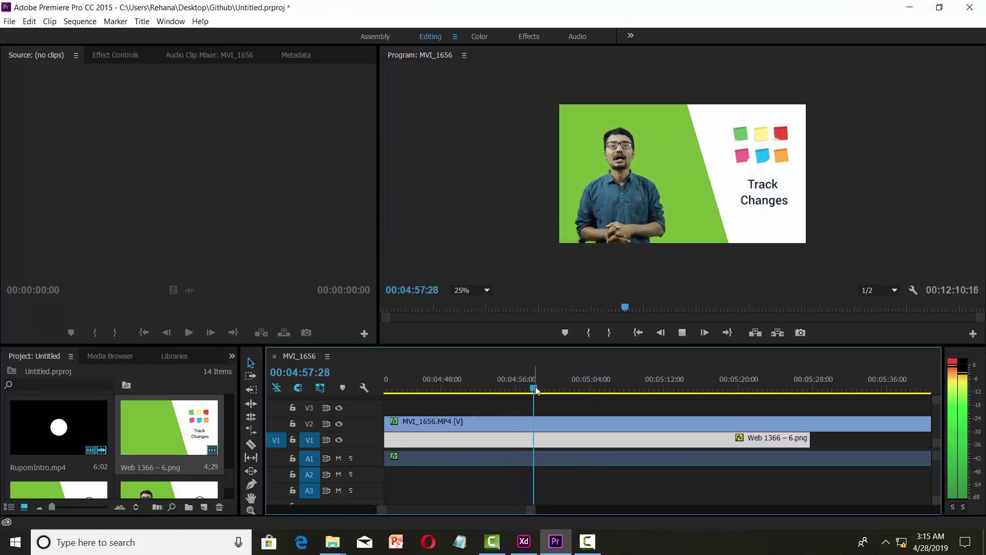
pyautogui.click(695, 391)
pyautogui.click(680, 338)
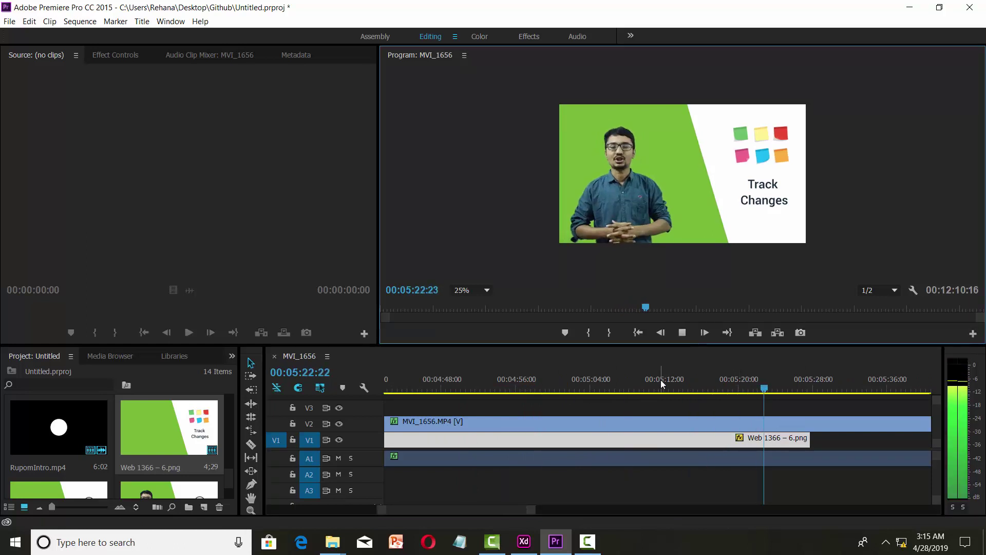
pyautogui.hotkey('ctrl', 's')
pyautogui.moveTo(516, 508); pyautogui.dragTo(525, 508)
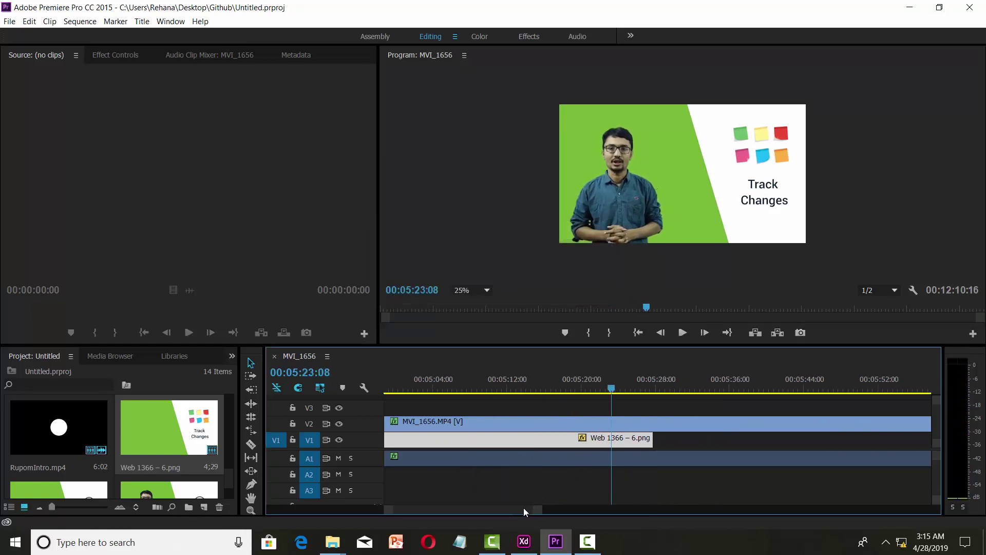
pyautogui.click(681, 334)
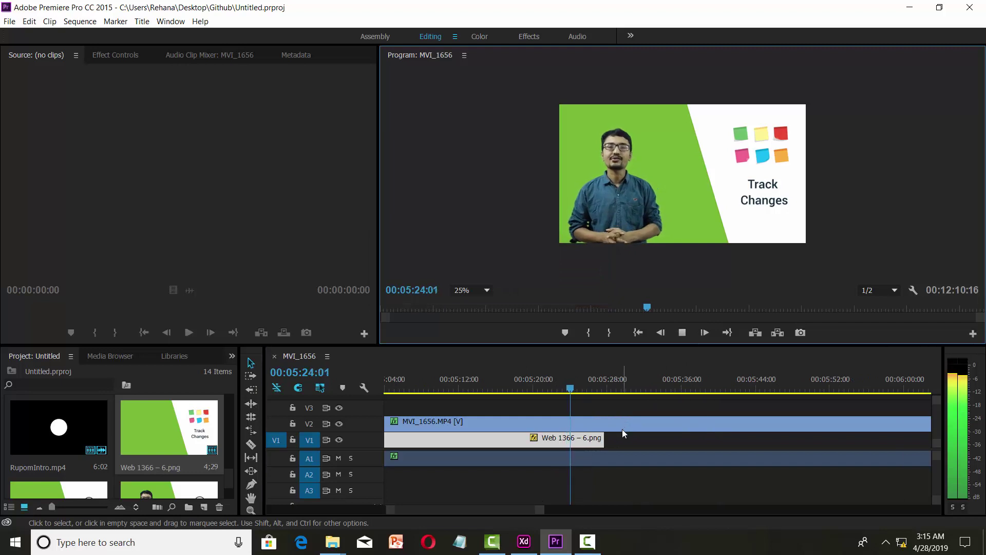
# Trim the Track Changes clip to end exactly at 05:32:07.
pyautogui.moveTo(610, 438); pyautogui.dragTo(739, 438)
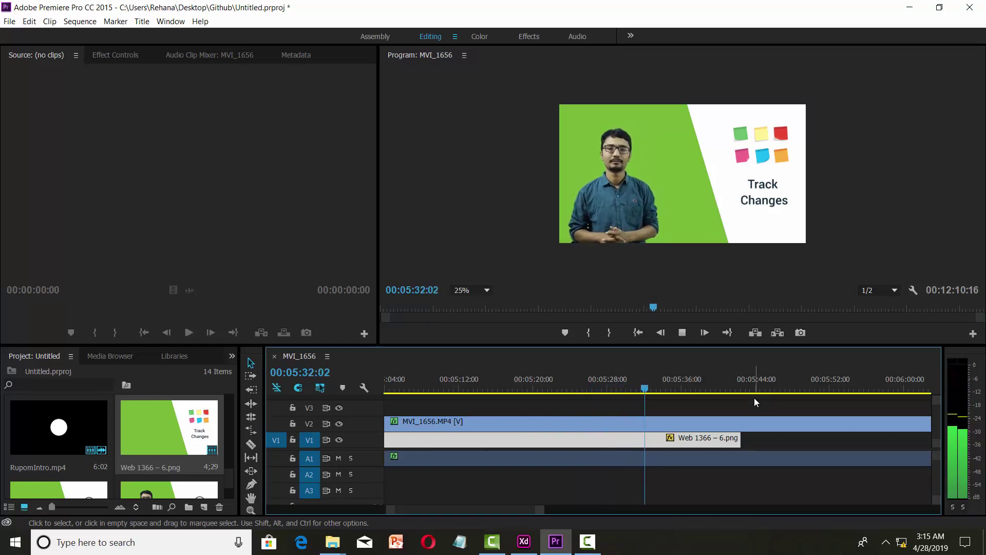
pyautogui.press('space')
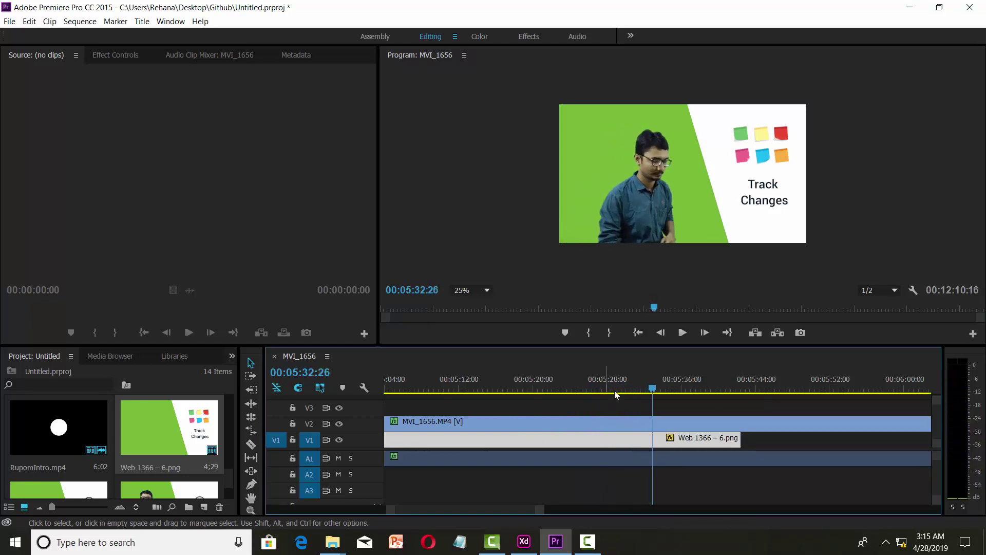
pyautogui.moveTo(652, 391); pyautogui.dragTo(637, 390)
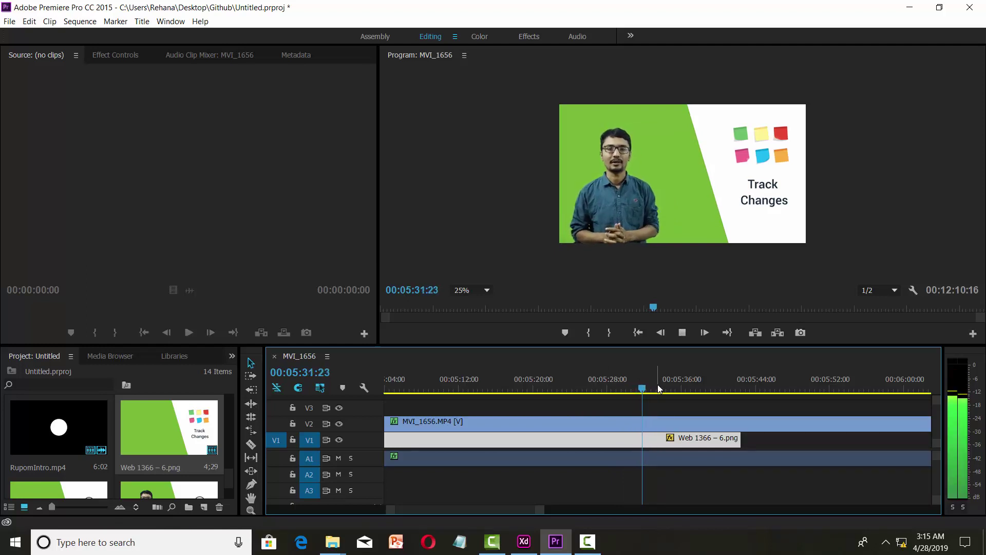
pyautogui.press('space')
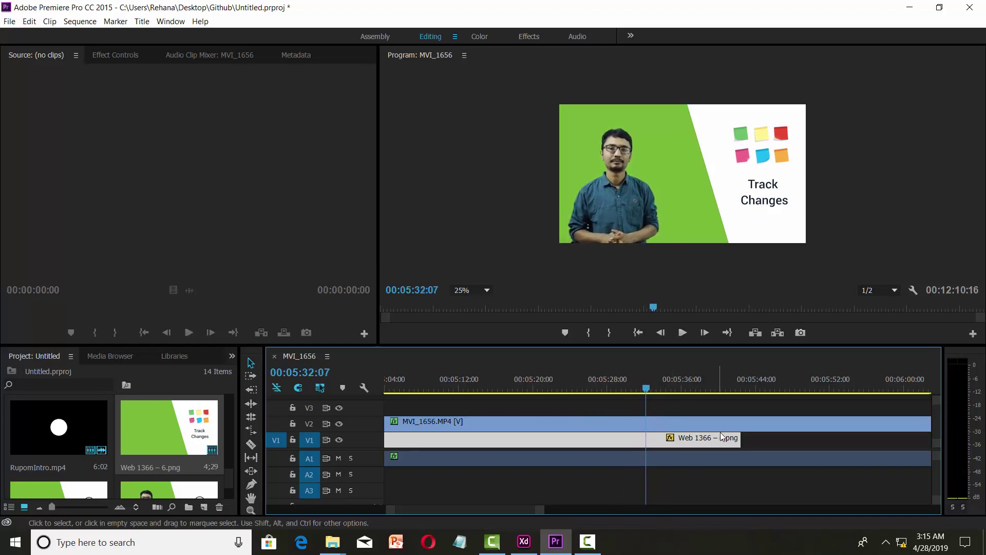
pyautogui.moveTo(740, 439); pyautogui.dragTo(646, 439)
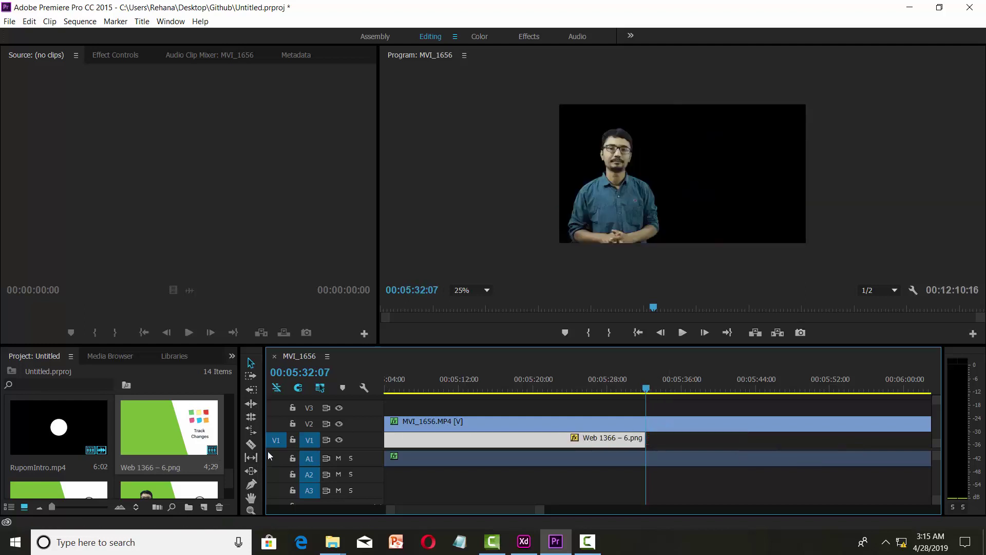
# Split the presenter clip MVI_1656 at 05:32:07 and 05:38:12.
pyautogui.click(251, 445)
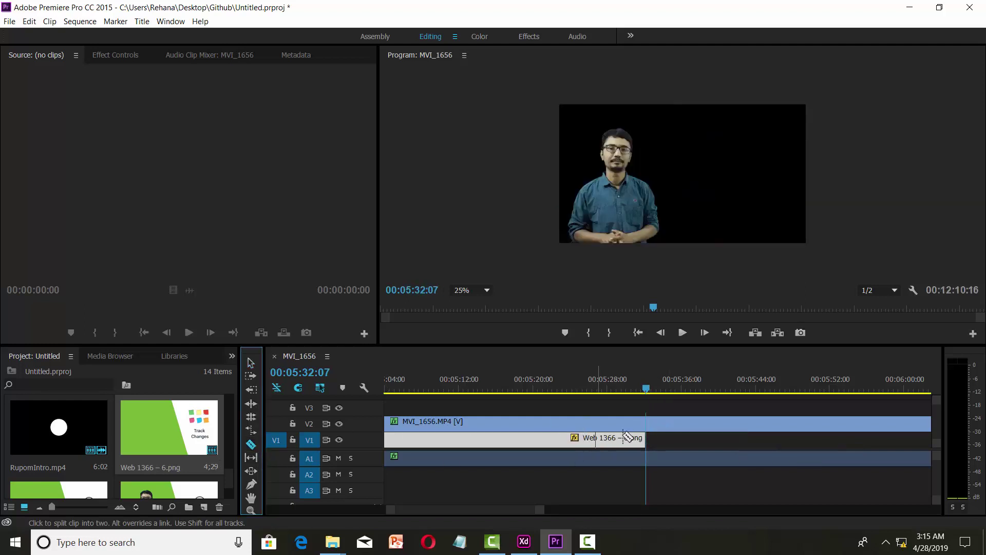
pyautogui.click(648, 423)
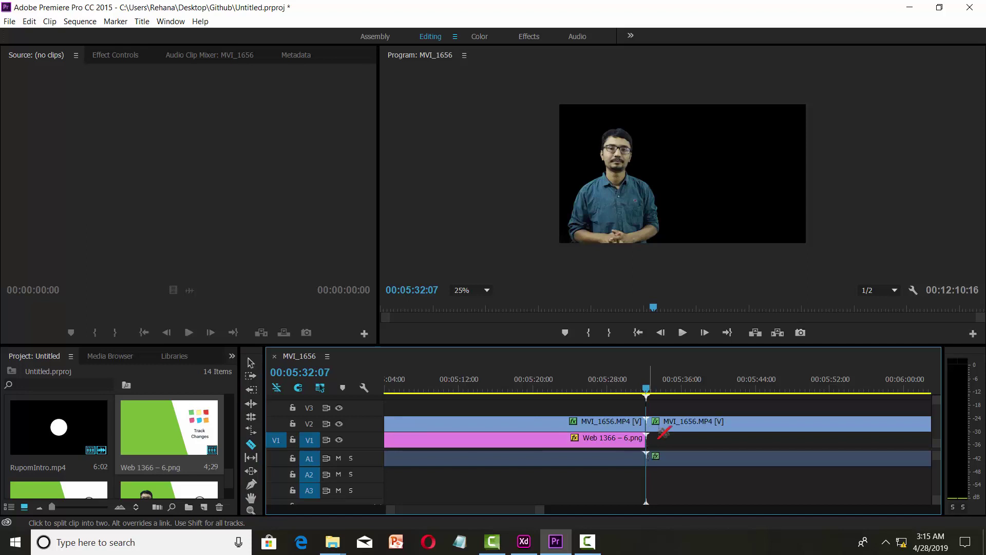
pyautogui.click(682, 332)
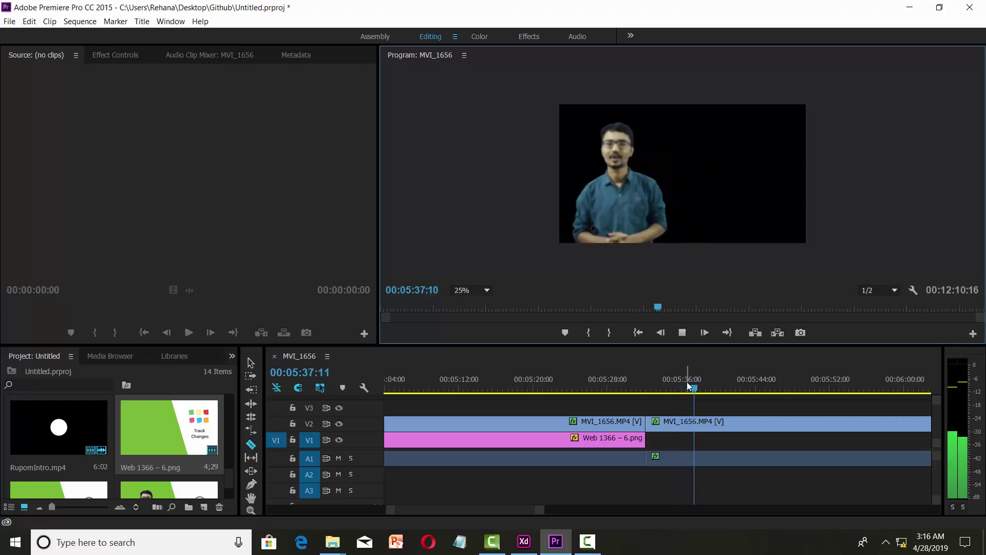
pyautogui.press('space')
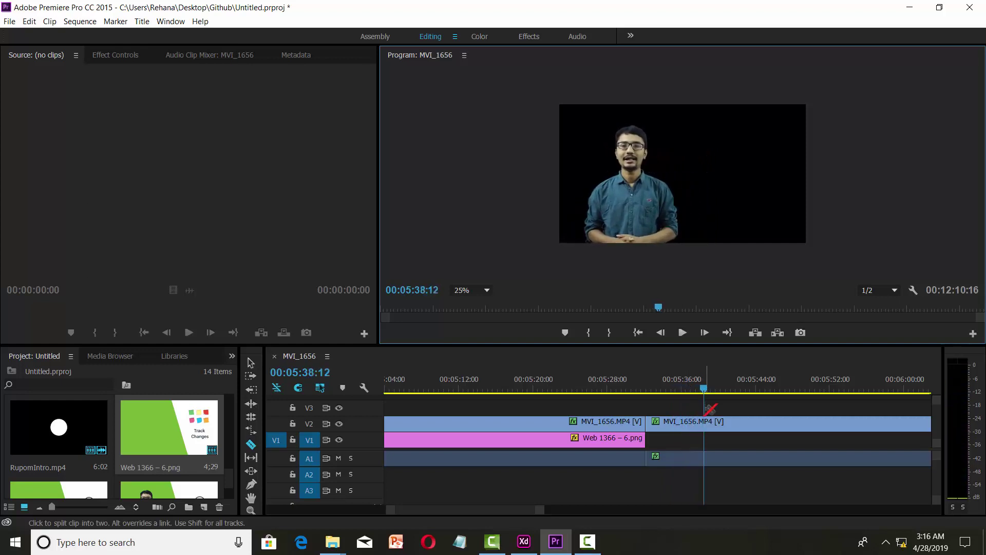
pyautogui.click(704, 422)
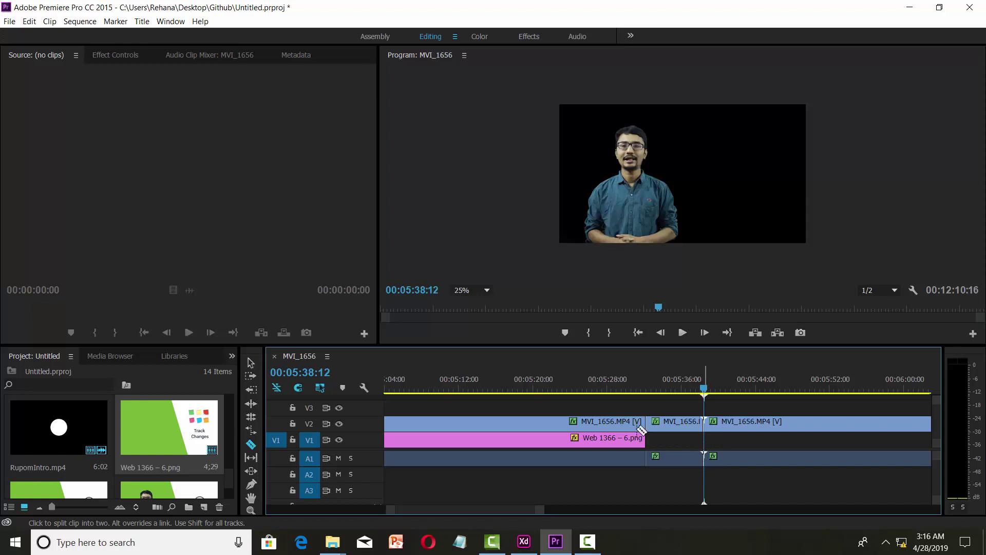
# Delete the middle presenter piece and slide the rest left to close the gap.
pyautogui.click(251, 362)
pyautogui.click(668, 424)
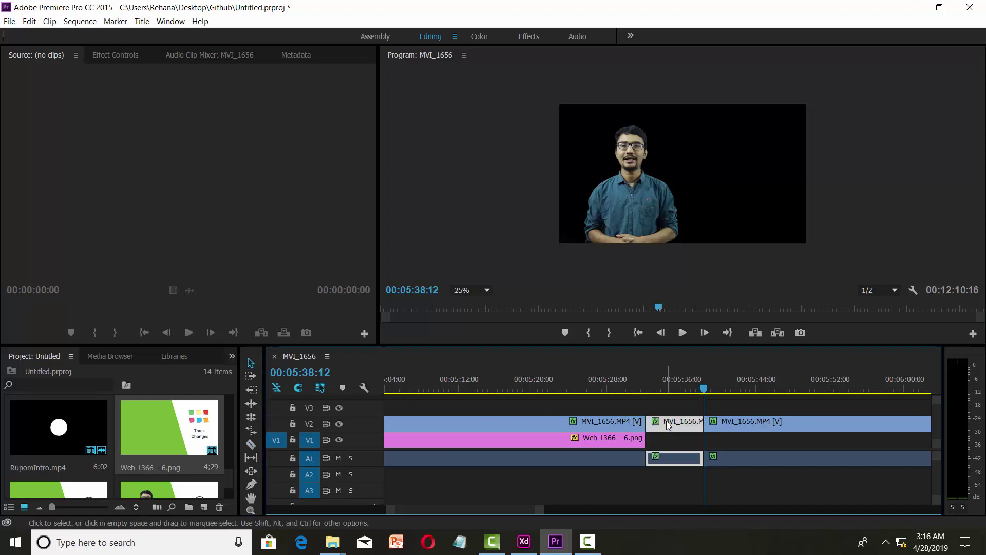
pyautogui.press('Delete')
pyautogui.moveTo(709, 423); pyautogui.dragTo(651, 424)
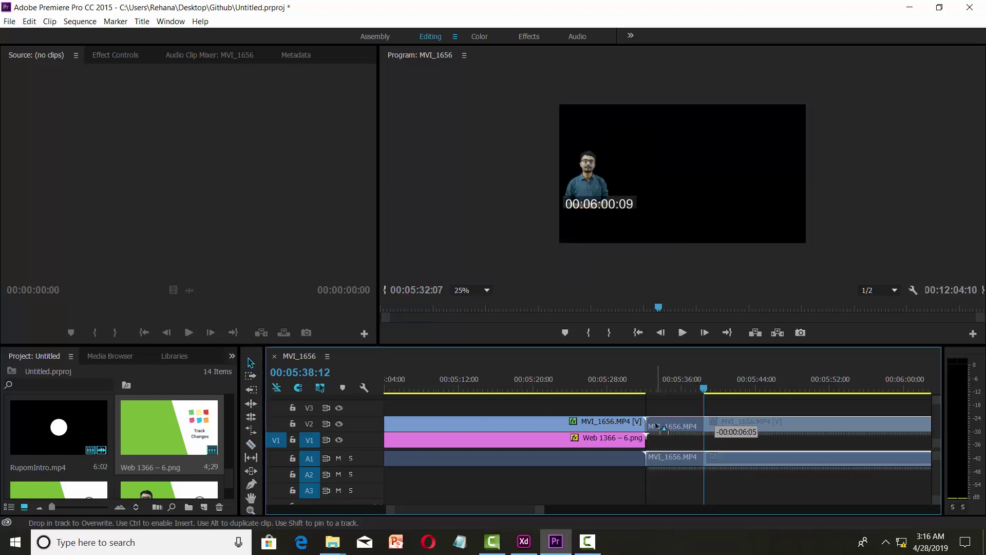
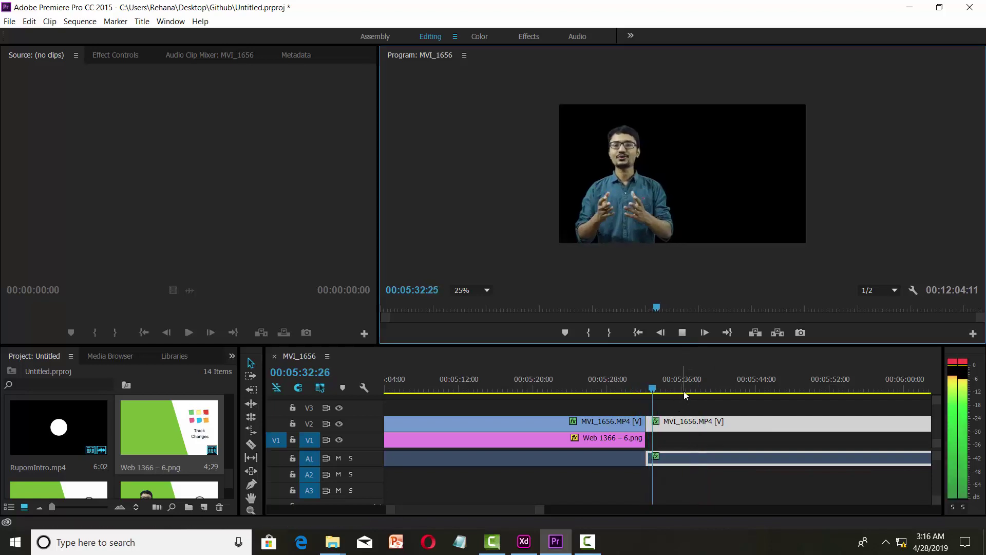
# Place Web 1366 – 7.png on V1 after the cut and move the playhead onto it.
pyautogui.scroll(-2, 174, 452)
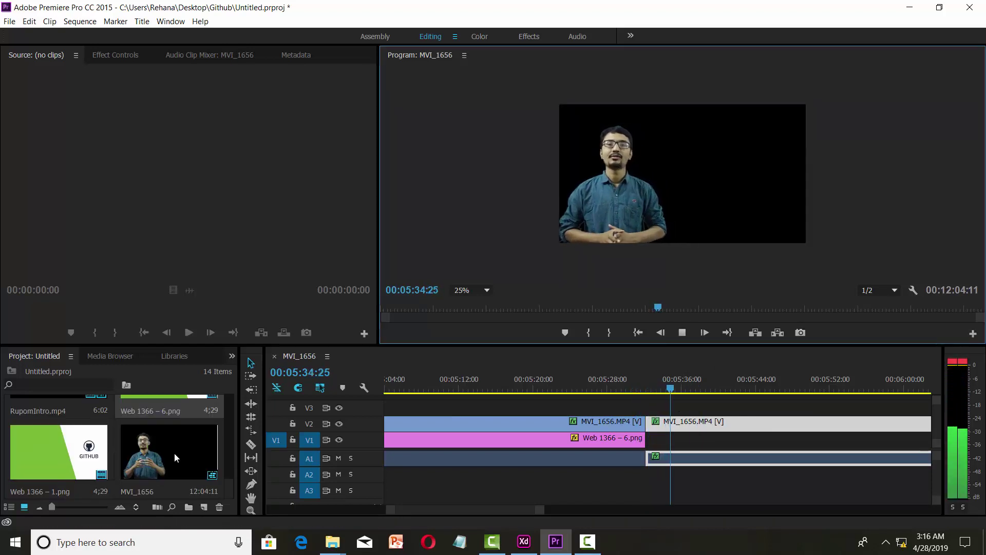
pyautogui.scroll(-5, 181, 447)
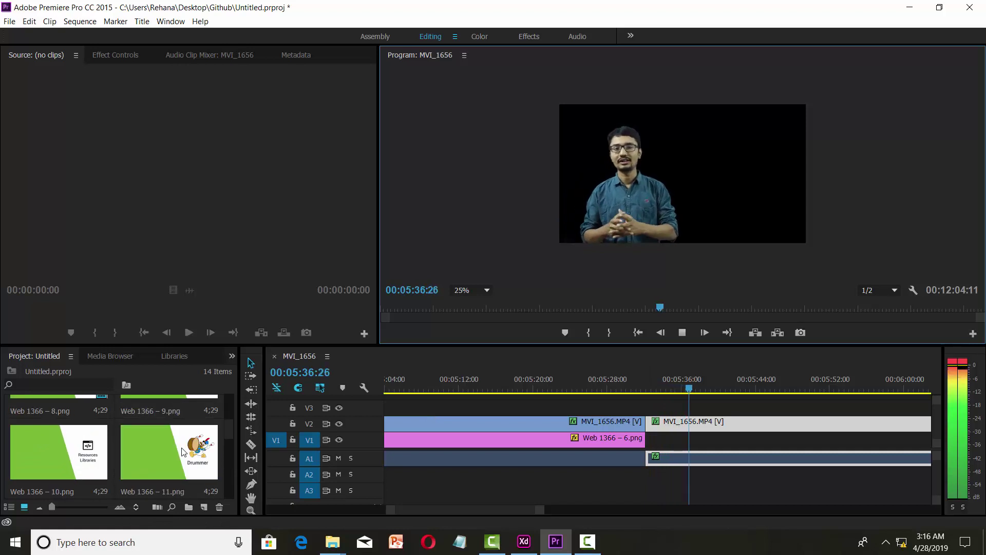
pyautogui.scroll(3, 118, 456)
pyautogui.moveTo(164, 421); pyautogui.dragTo(655, 445)
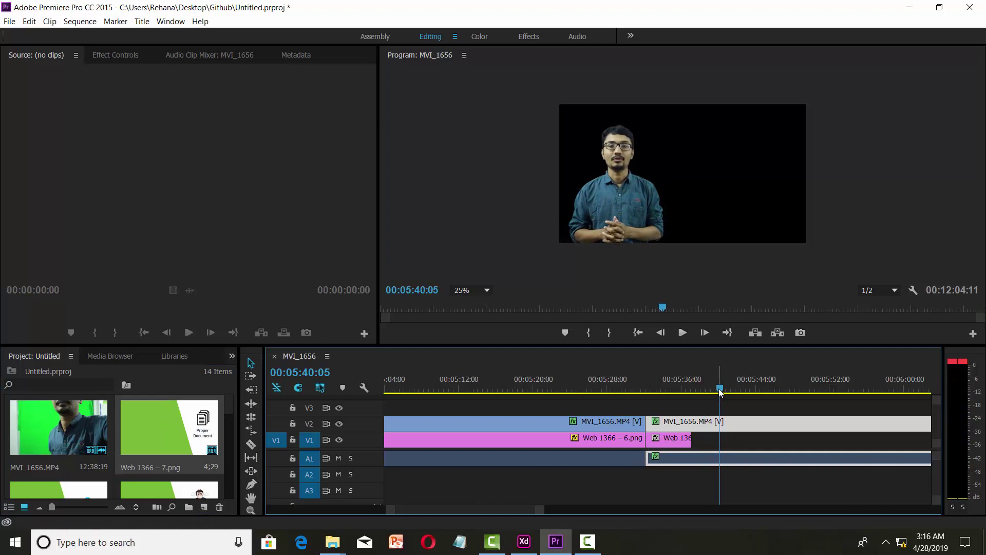
pyautogui.click(676, 391)
# Move and enlarge the Proper Document slide to fill the frame behind the presenter, then preview it.
pyautogui.click(763, 147)
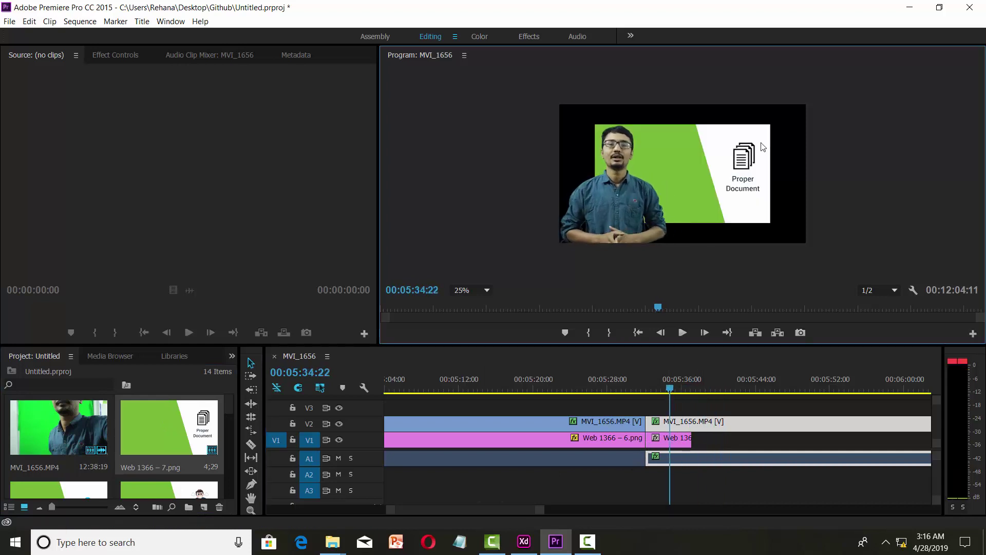
pyautogui.click(763, 145)
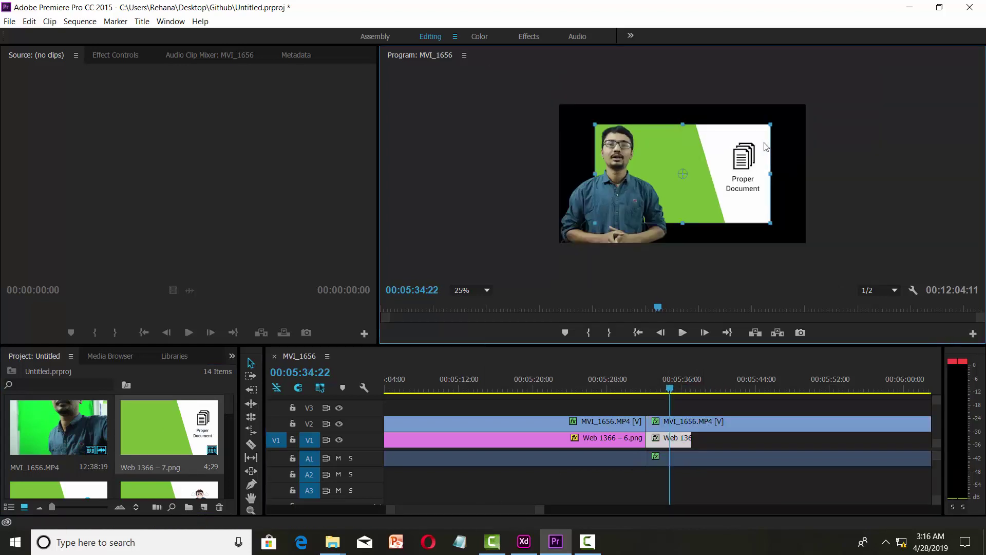
pyautogui.moveTo(720, 127); pyautogui.dragTo(685, 105)
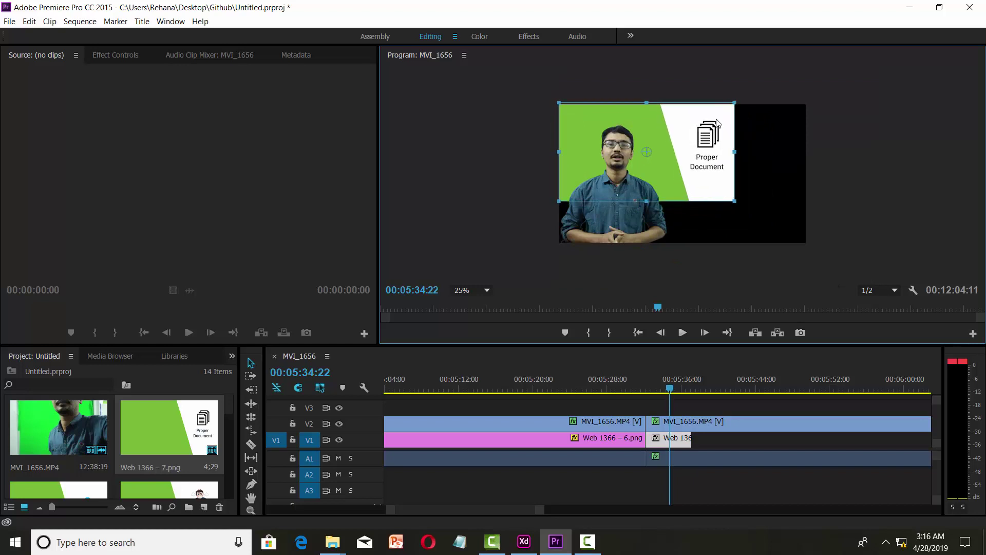
pyautogui.moveTo(741, 208); pyautogui.dragTo(776, 232)
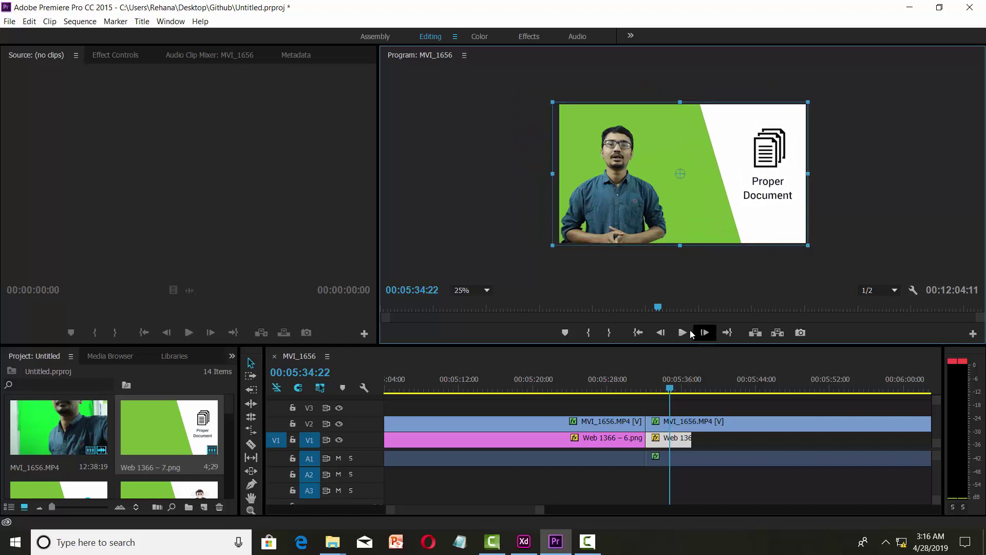
pyautogui.press('space')
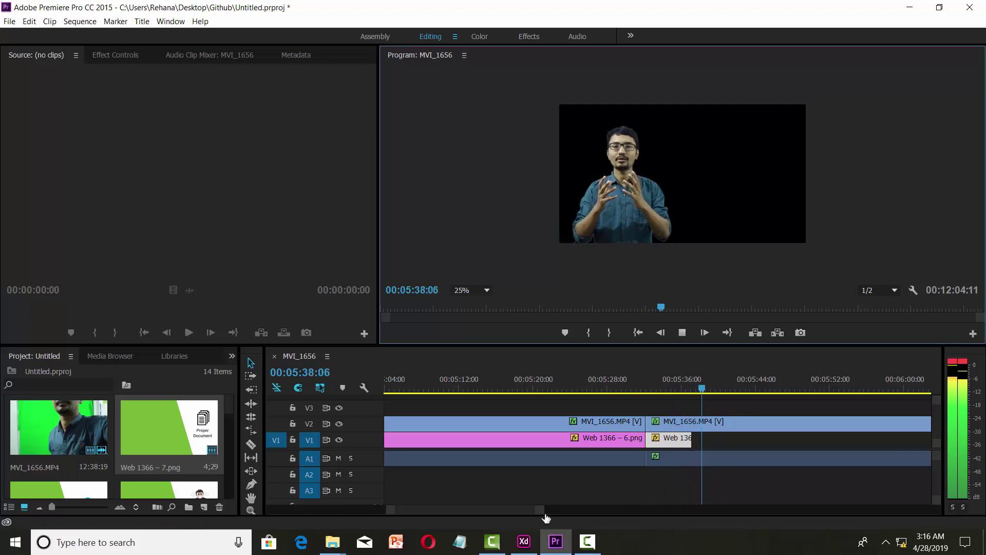
# Zoom out the timeline, scrub to about 06:01 and save the project with Ctrl+S.
pyautogui.moveTo(546, 514); pyautogui.dragTo(580, 511)
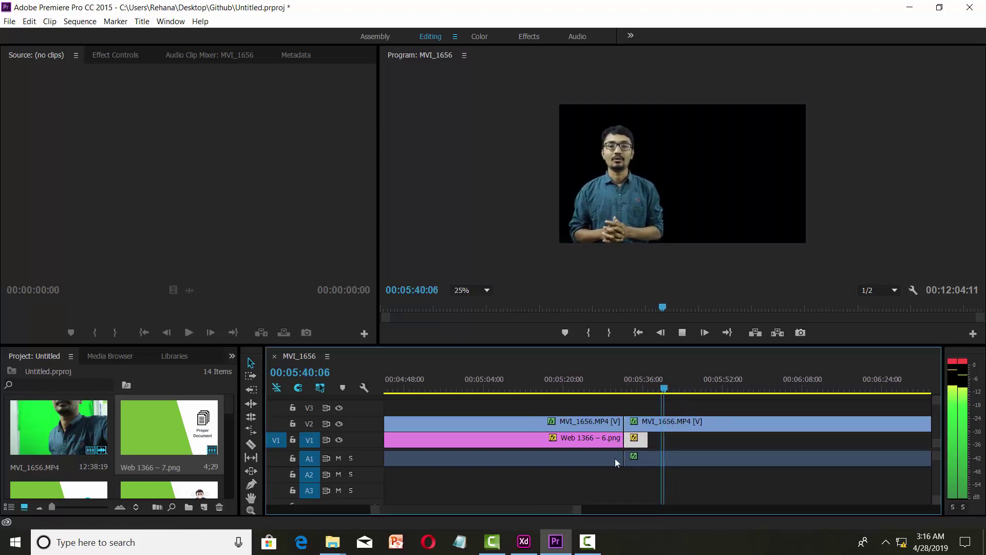
pyautogui.moveTo(673, 393); pyautogui.dragTo(772, 393)
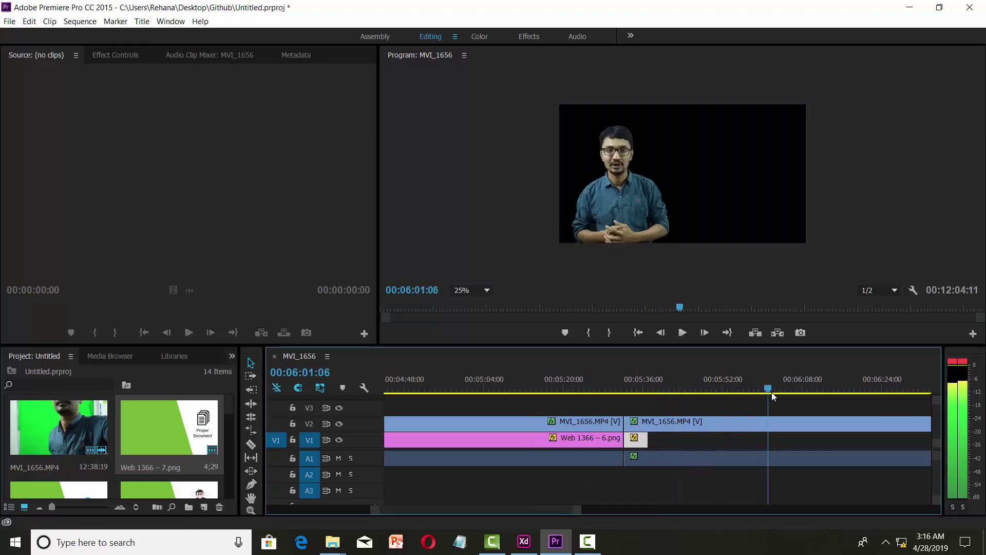
pyautogui.click(683, 332)
pyautogui.moveTo(552, 511); pyautogui.dragTo(567, 511)
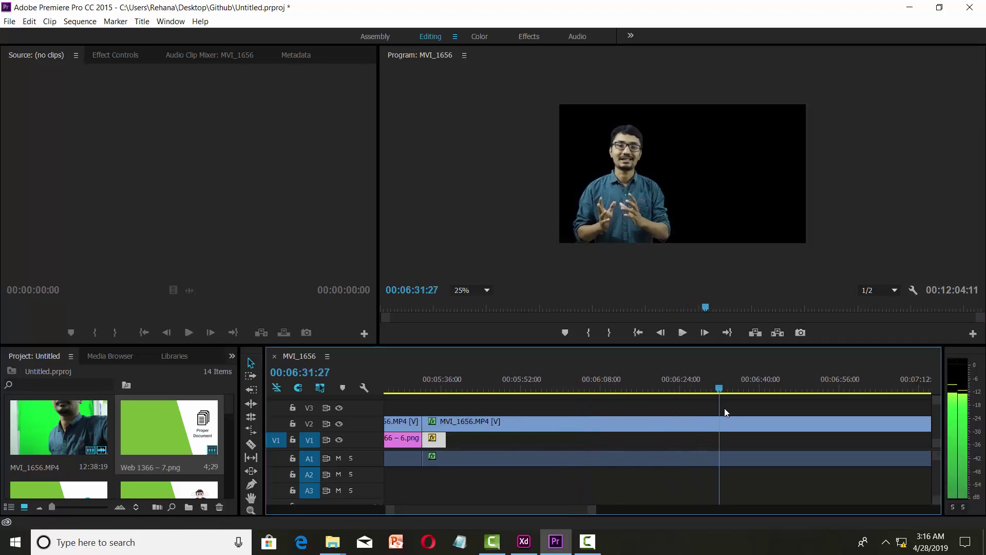
pyautogui.press('space')
pyautogui.hotkey('ctrl', 's')
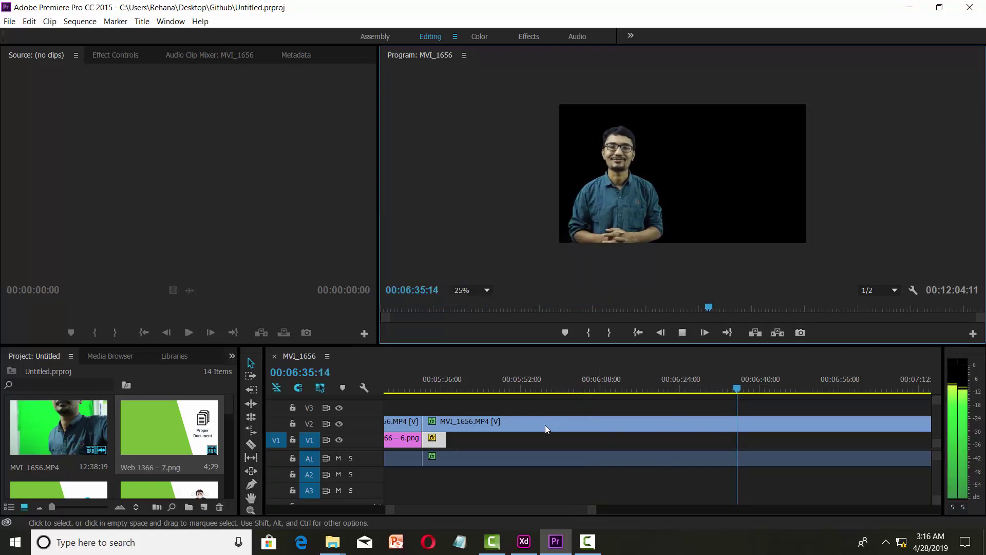
# Extend the end of the Web 1366 – 7.png clip past 07:12 and check it.
pyautogui.moveTo(448, 441); pyautogui.dragTo(750, 434)
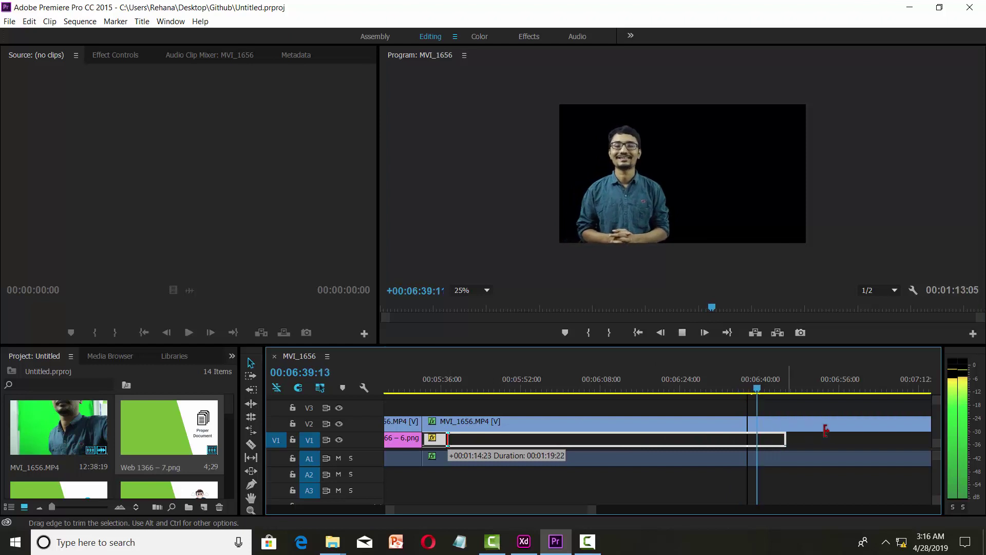
pyautogui.moveTo(826, 431); pyautogui.dragTo(843, 430)
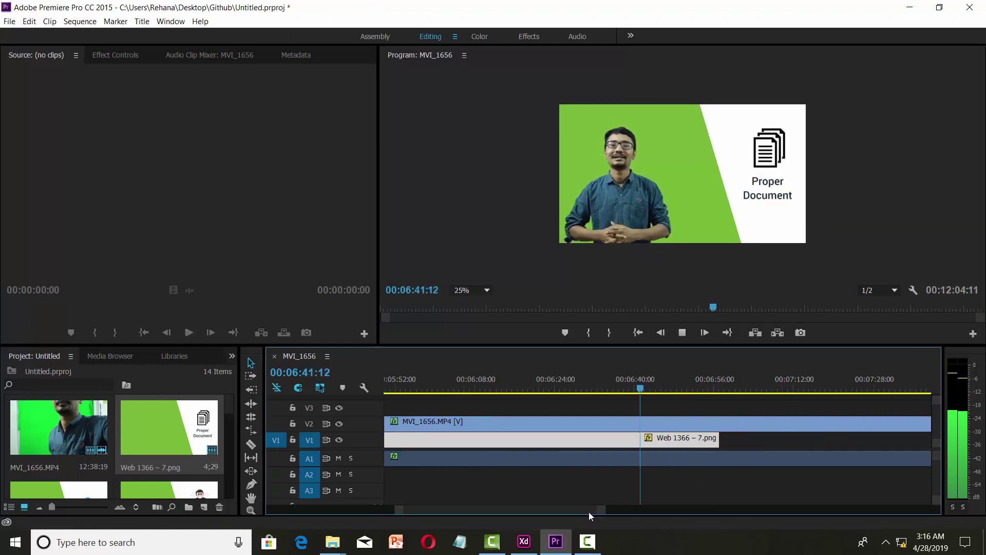
pyautogui.moveTo(629, 440); pyautogui.dragTo(724, 441)
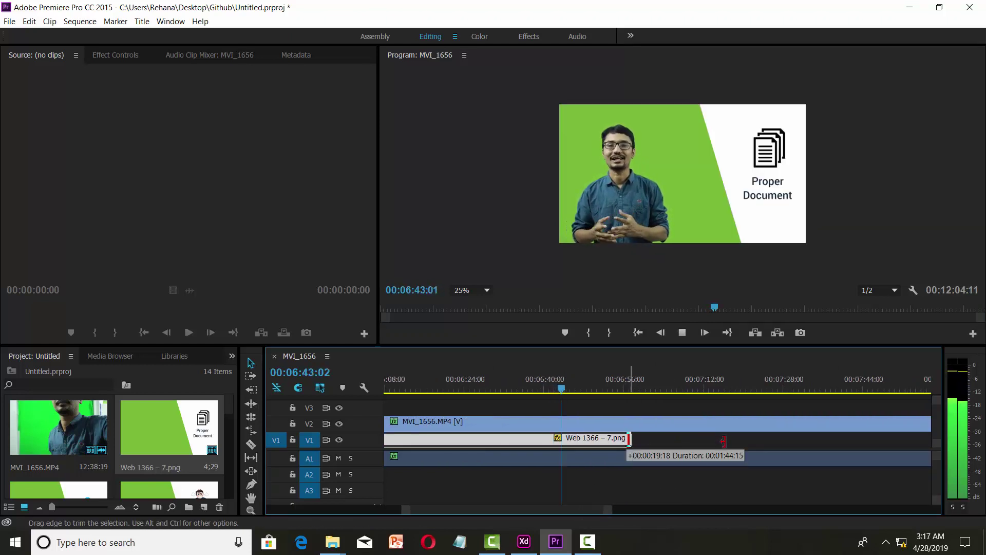
pyautogui.moveTo(573, 391); pyautogui.dragTo(597, 391)
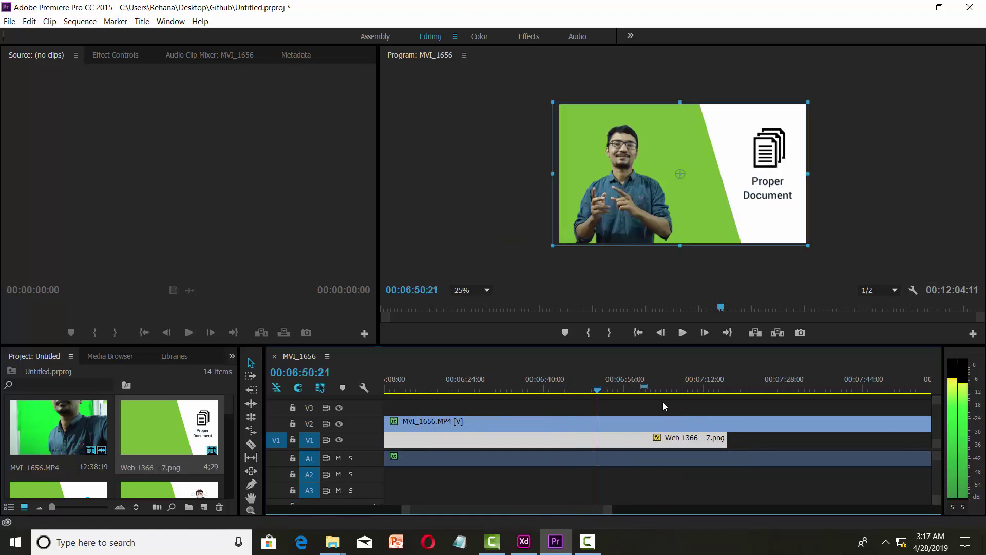
pyautogui.click(701, 404)
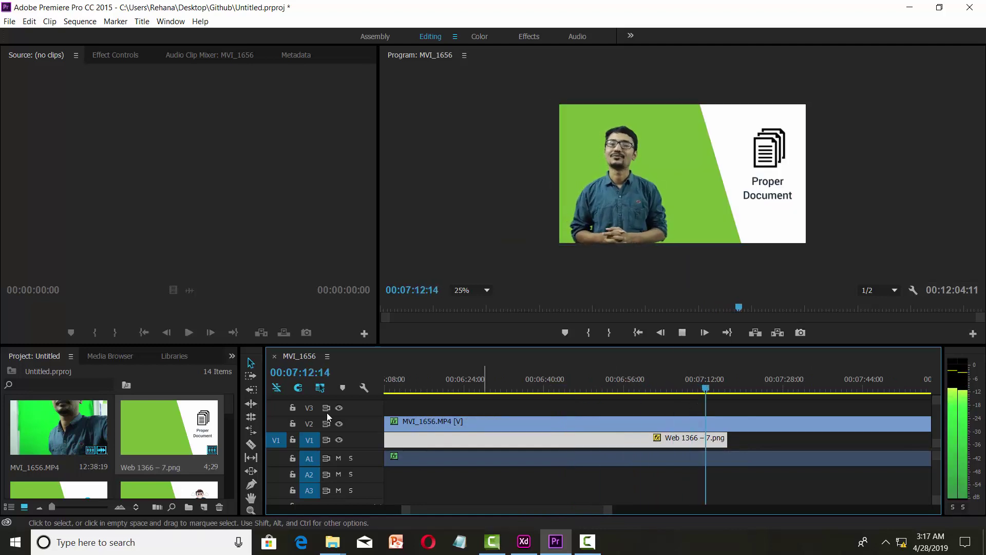
# Razor-cut the presenter clip and the Web 1366 – 7.png slide near 07:14.
pyautogui.scroll(-1, 225, 437)
pyautogui.scroll(-3, 221, 441)
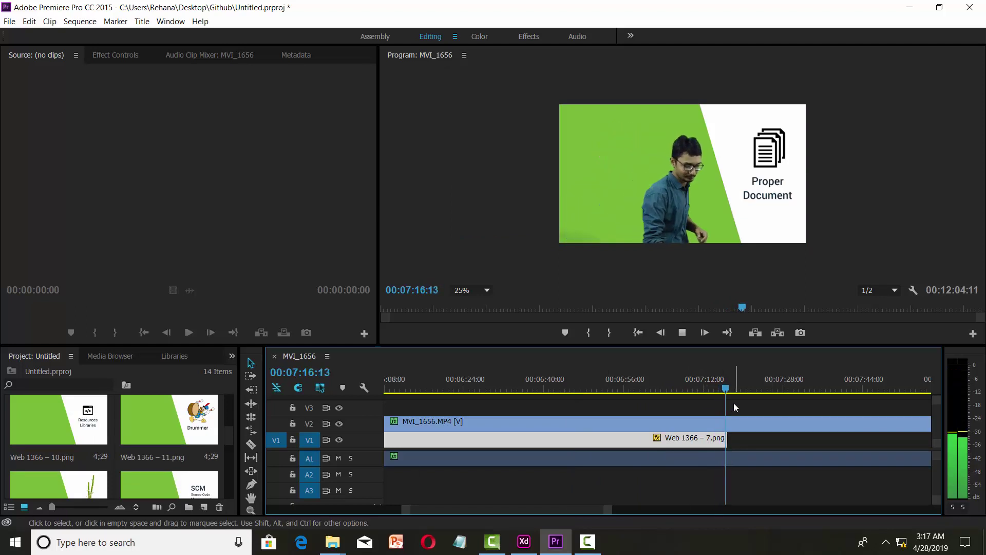
pyautogui.moveTo(728, 389); pyautogui.dragTo(695, 393)
pyautogui.press('space')
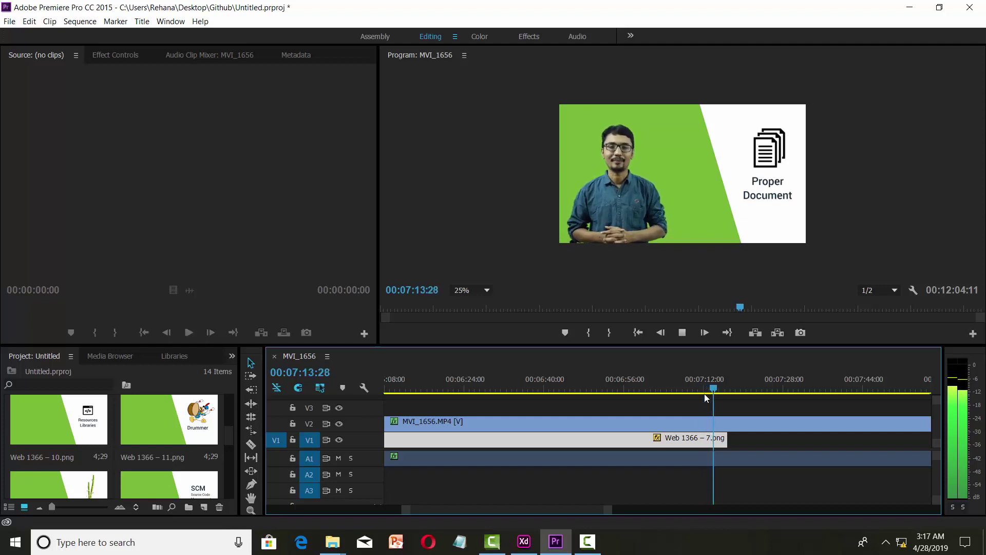
pyautogui.press('space')
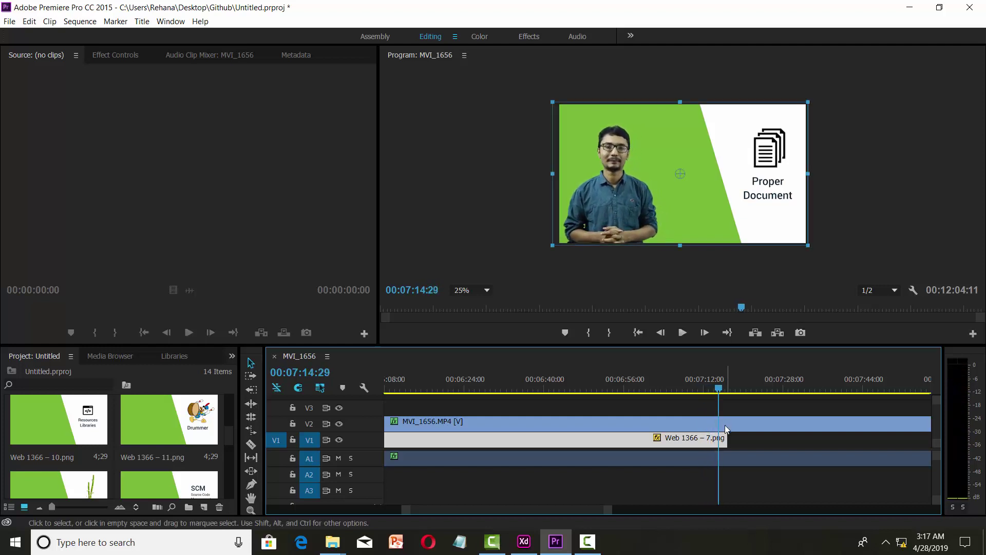
pyautogui.click(250, 444)
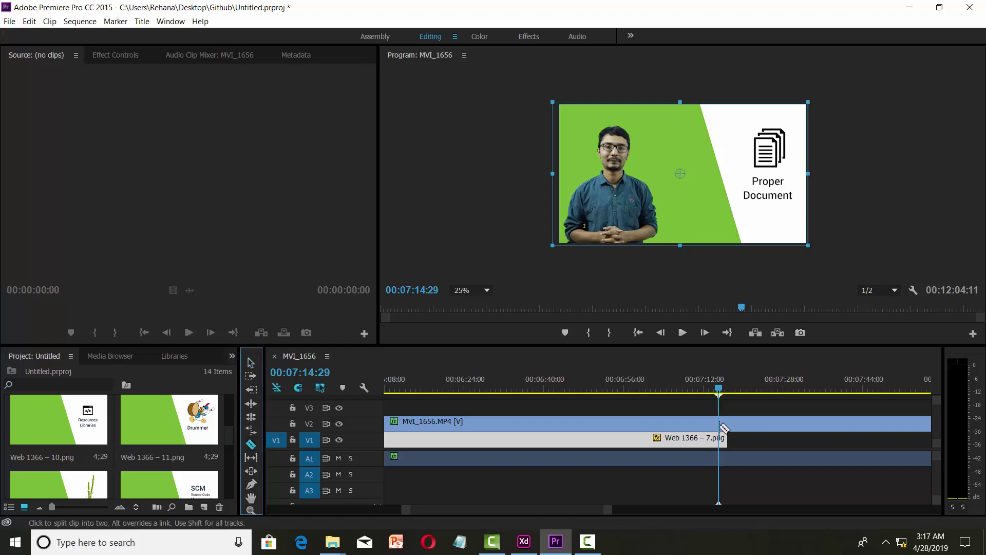
pyautogui.click(721, 425)
pyautogui.click(722, 442)
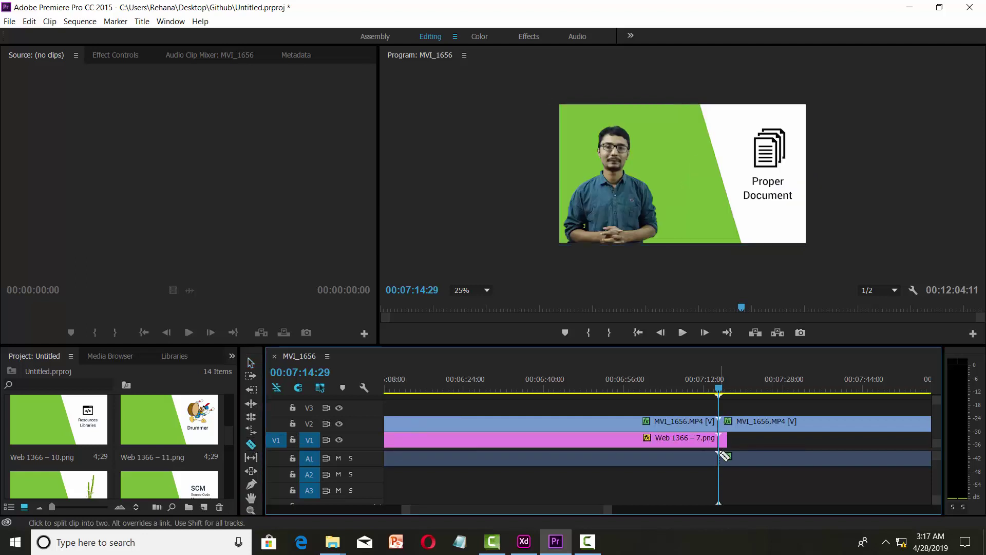
pyautogui.click(680, 335)
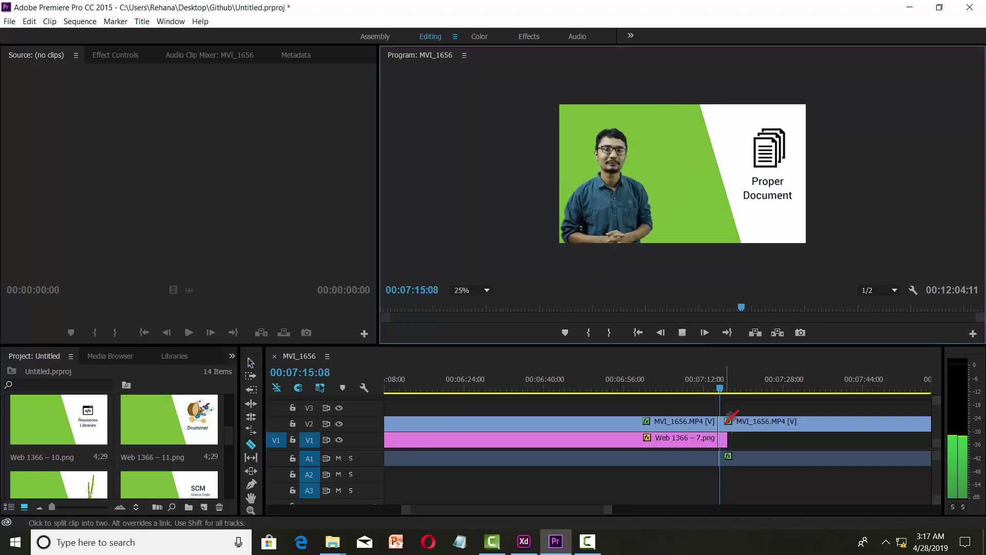
pyautogui.moveTo(597, 510); pyautogui.dragTo(612, 508)
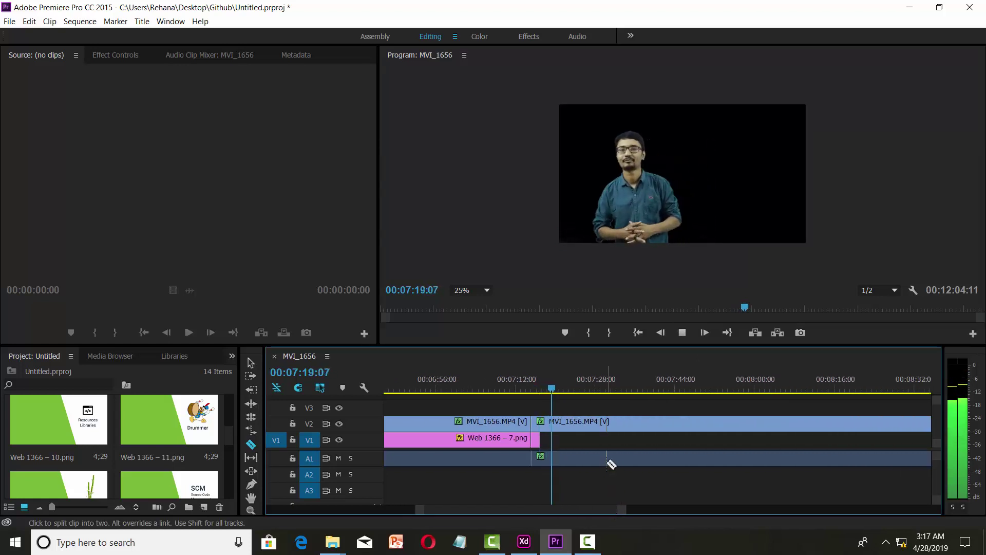
pyautogui.press('space')
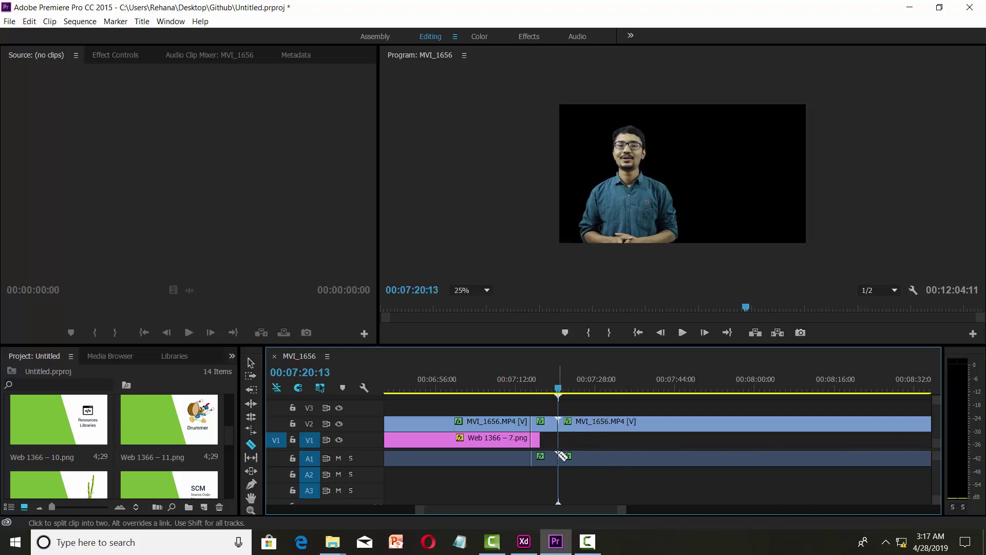
# Delete the short piece between the cuts, close the gap, and replay from about 07:13.
pyautogui.click(251, 364)
pyautogui.click(542, 426)
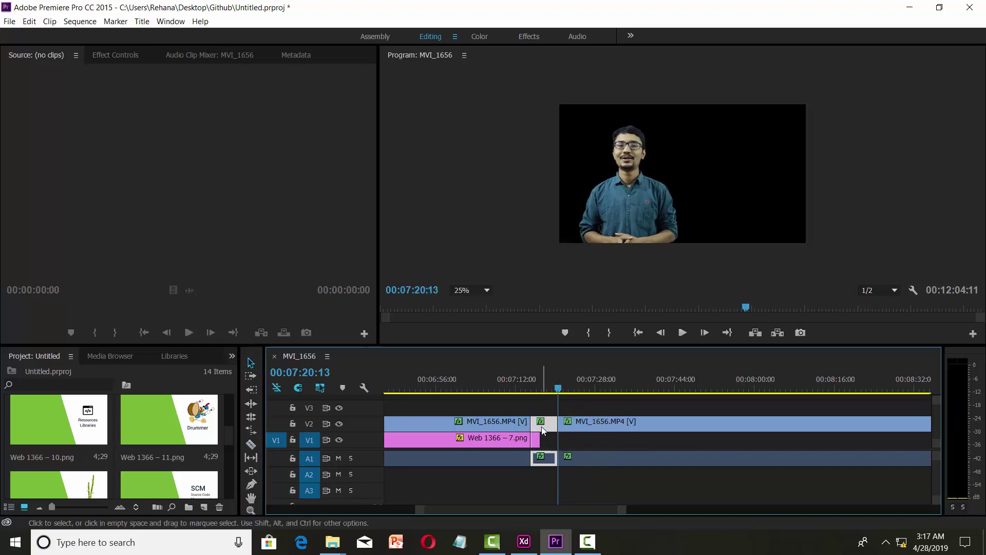
pyautogui.press('Delete')
pyautogui.moveTo(572, 427); pyautogui.dragTo(544, 429)
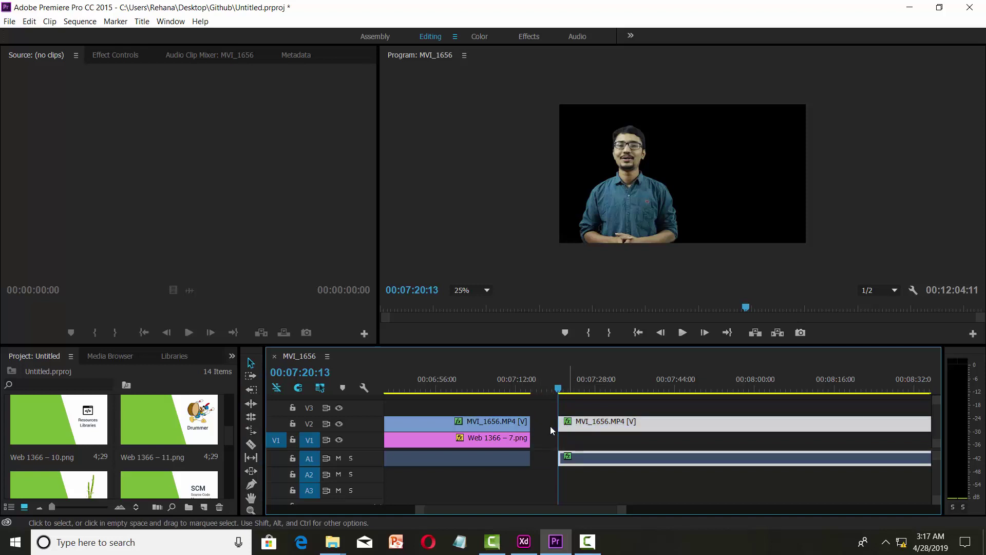
pyautogui.moveTo(560, 384); pyautogui.dragTo(526, 390)
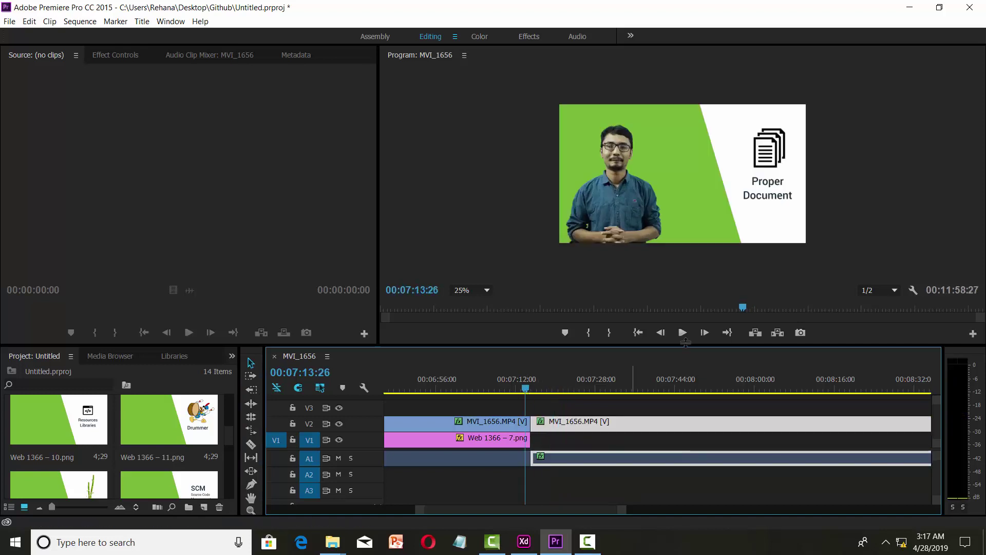
pyautogui.click(683, 333)
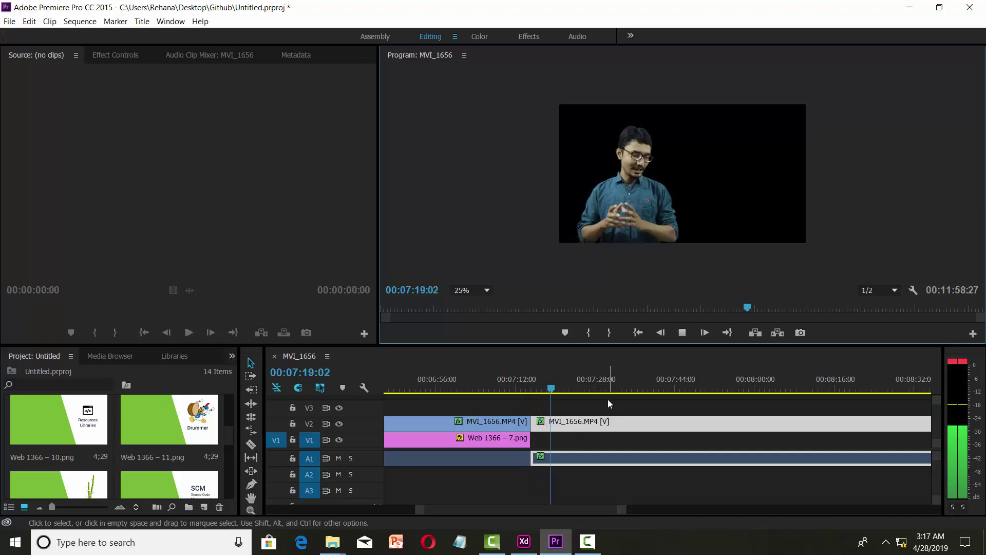
pyautogui.press('space')
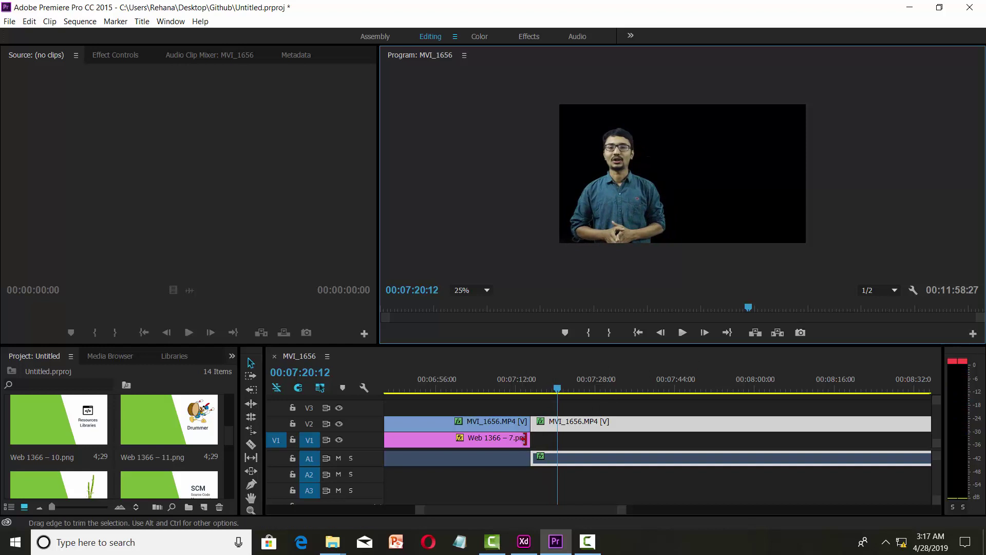
# Extend Web 1366 – 7.png and place Web 1366 – 10.png on V1 right after it.
pyautogui.moveTo(529, 438); pyautogui.dragTo(556, 439)
pyautogui.click(681, 334)
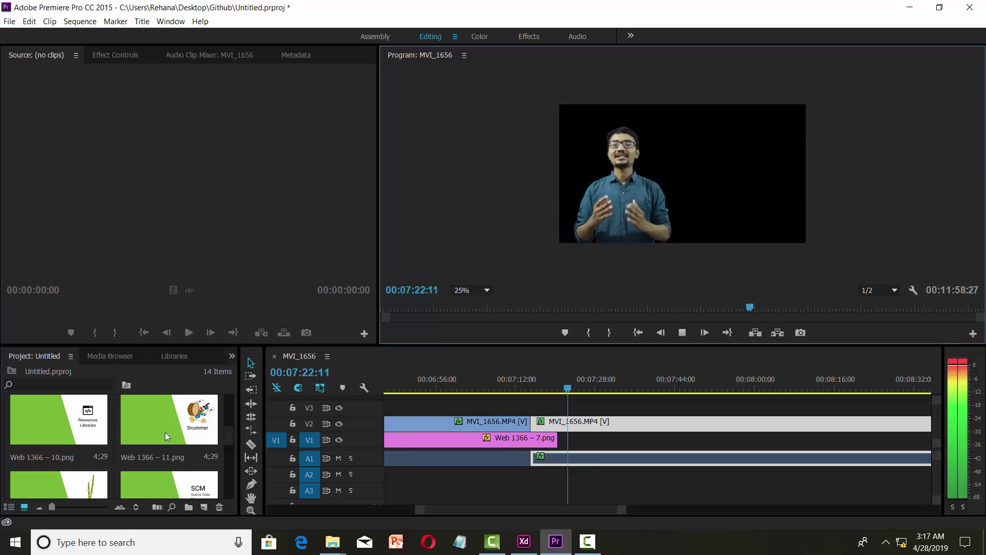
pyautogui.moveTo(86, 428); pyautogui.dragTo(565, 440)
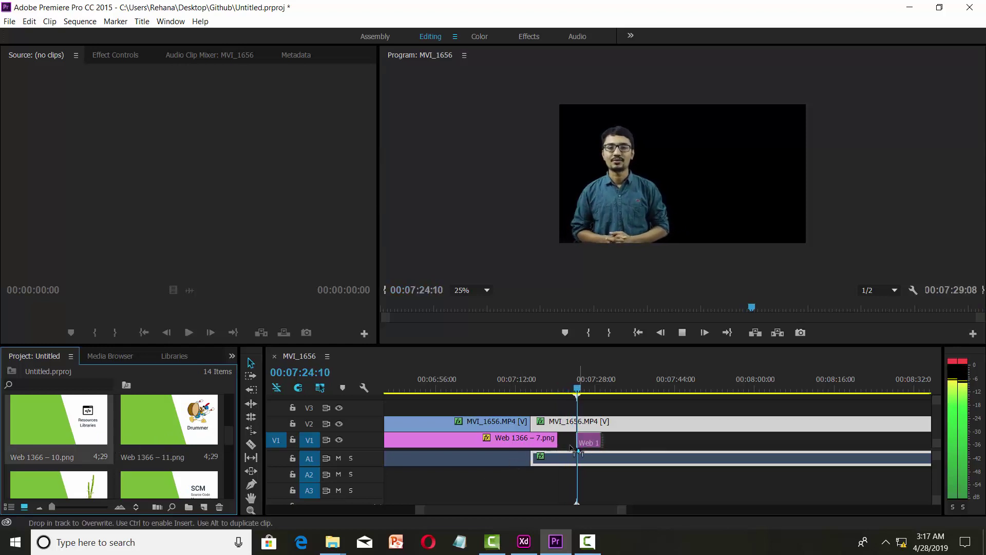
pyautogui.press('space')
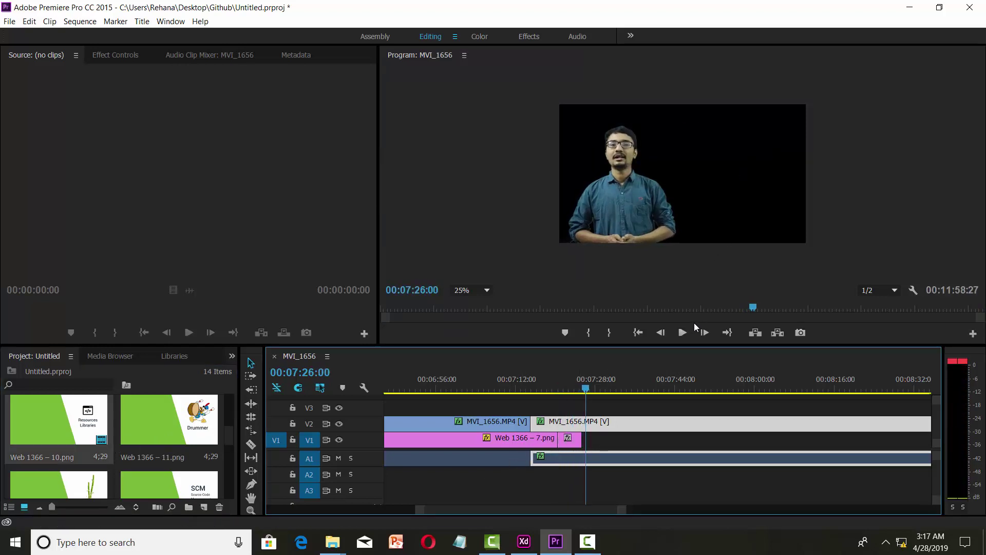
pyautogui.moveTo(599, 383); pyautogui.dragTo(575, 388)
# Move and enlarge the Resources Libraries slide to fill the frame behind the presenter.
pyautogui.click(754, 138)
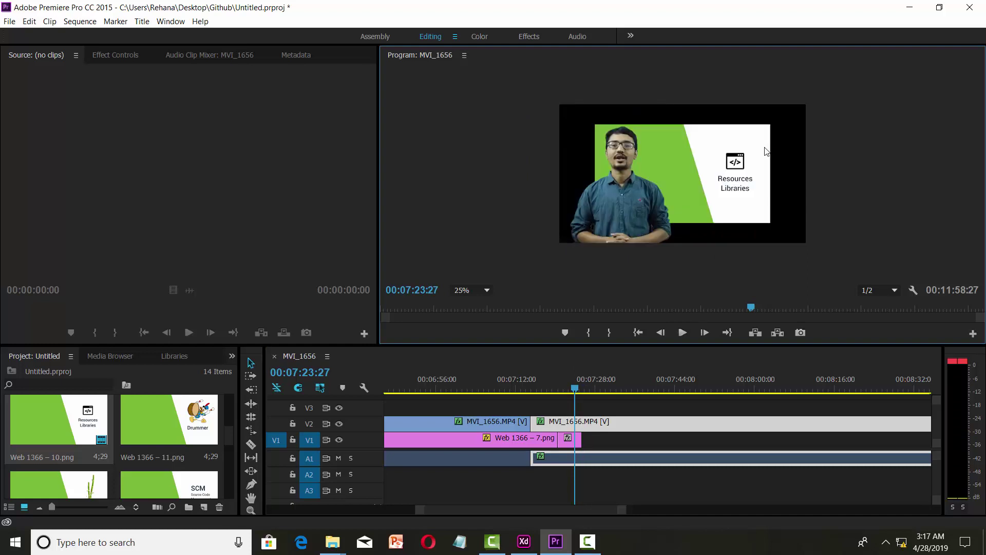
pyautogui.click(769, 139)
pyautogui.moveTo(722, 138); pyautogui.dragTo(687, 114)
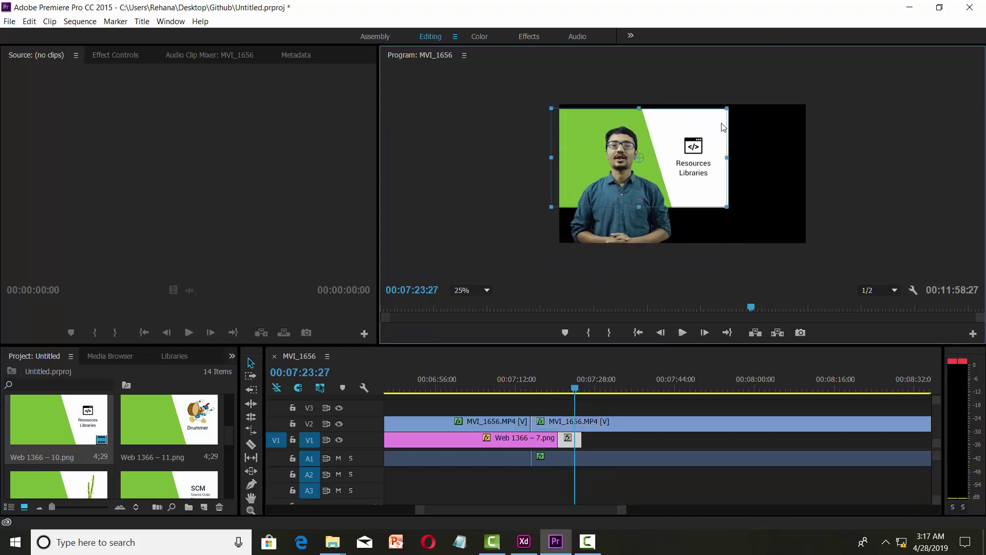
pyautogui.moveTo(750, 208); pyautogui.dragTo(765, 218)
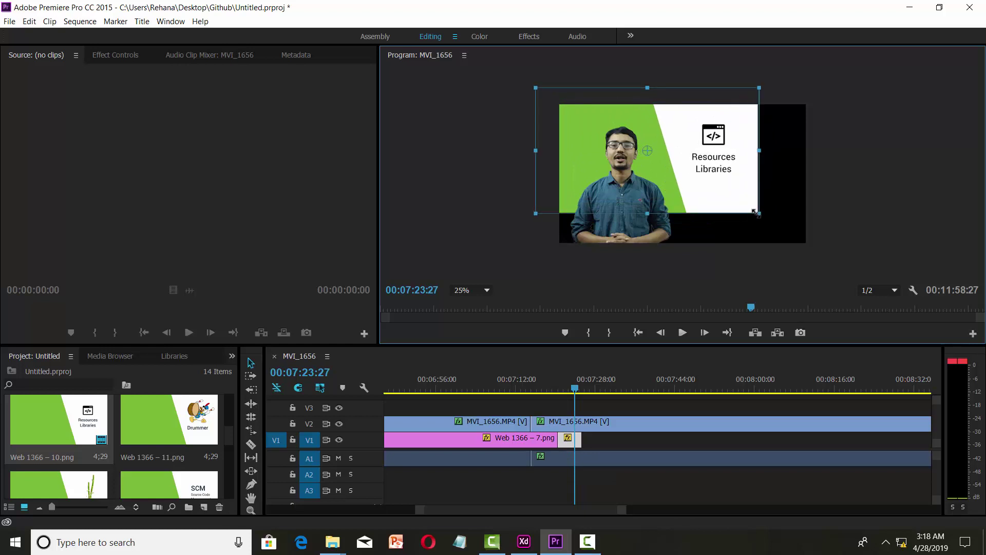
pyautogui.moveTo(722, 192)
pyautogui.mouseDown()
pyautogui.moveTo(764, 213)
pyautogui.moveTo(753, 208)
pyautogui.mouseUp()
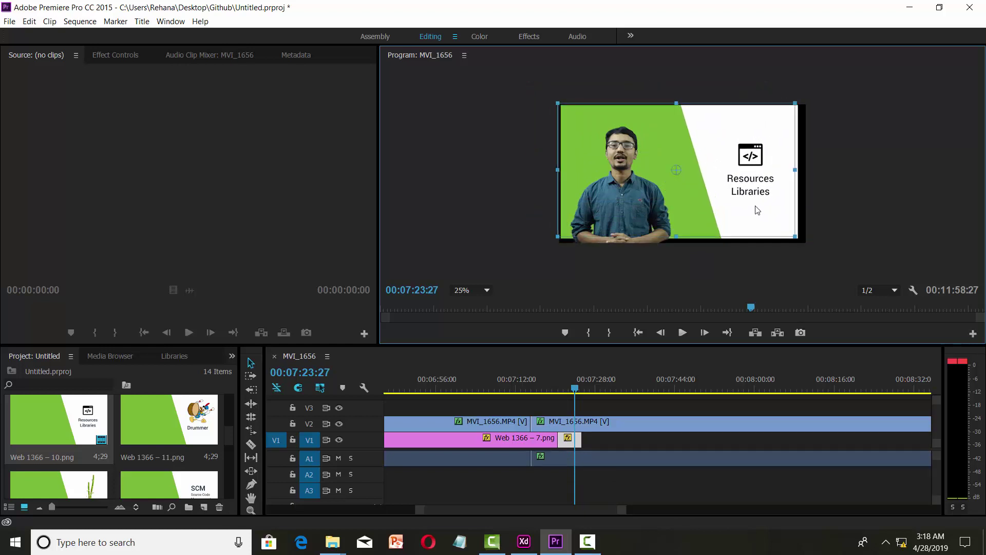
pyautogui.moveTo(798, 232); pyautogui.dragTo(792, 239)
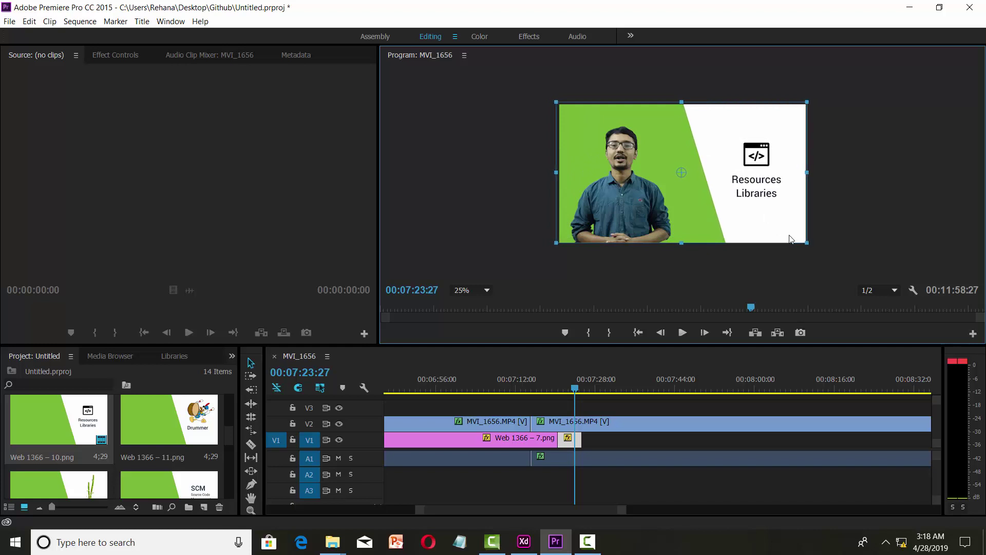
pyautogui.click(849, 218)
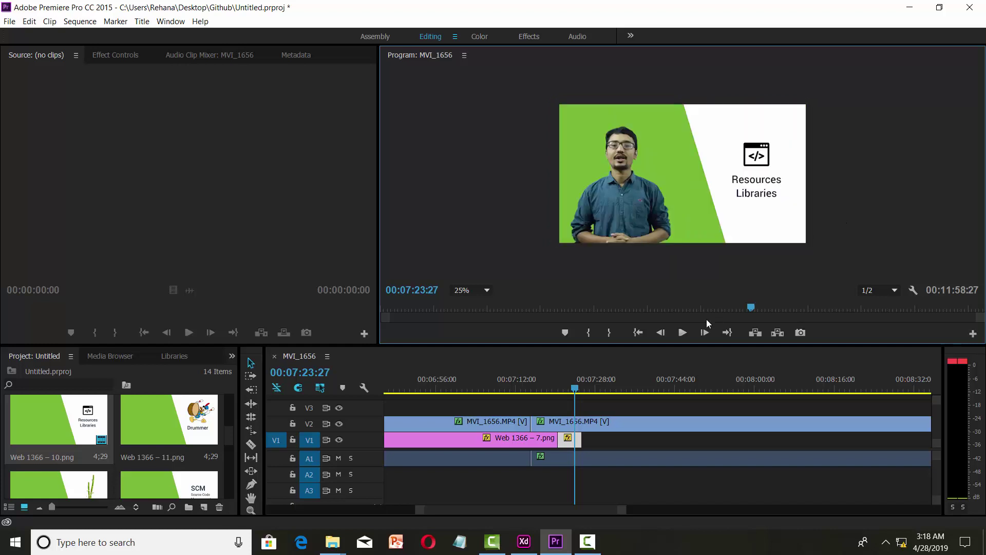
# Lengthen the Web 1366 – 10.png clip to about 07:47 and review playback.
pyautogui.click(684, 334)
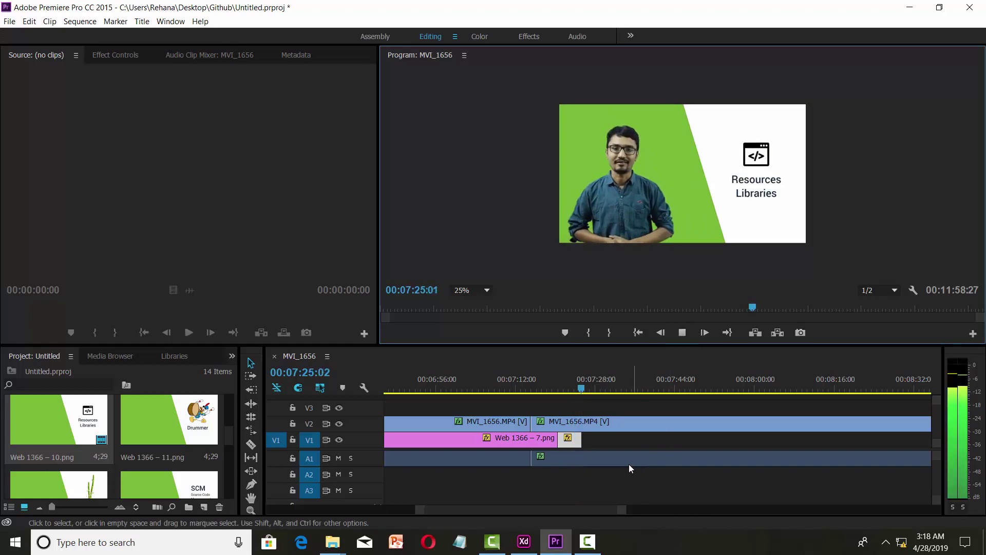
pyautogui.moveTo(584, 441); pyautogui.dragTo(678, 441)
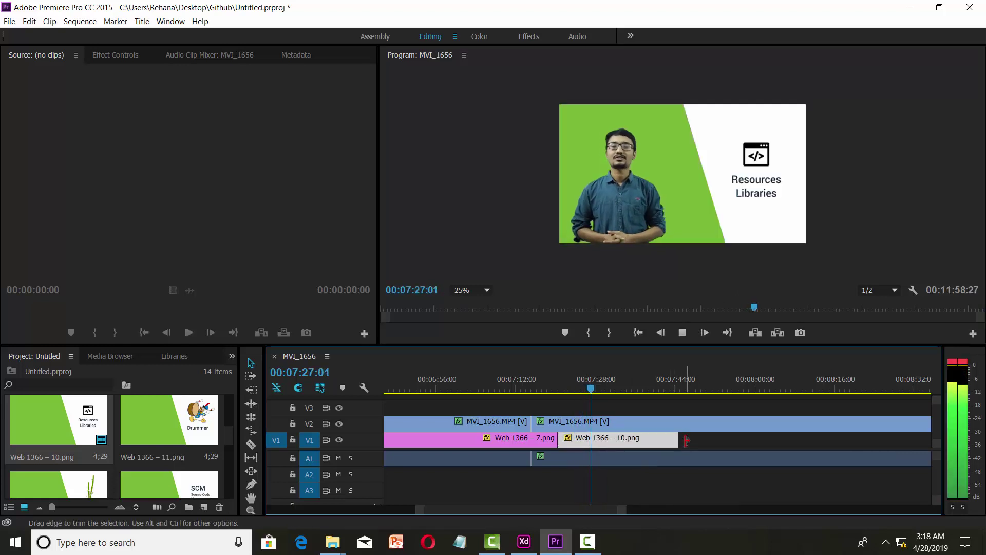
pyautogui.moveTo(608, 508); pyautogui.dragTo(621, 508)
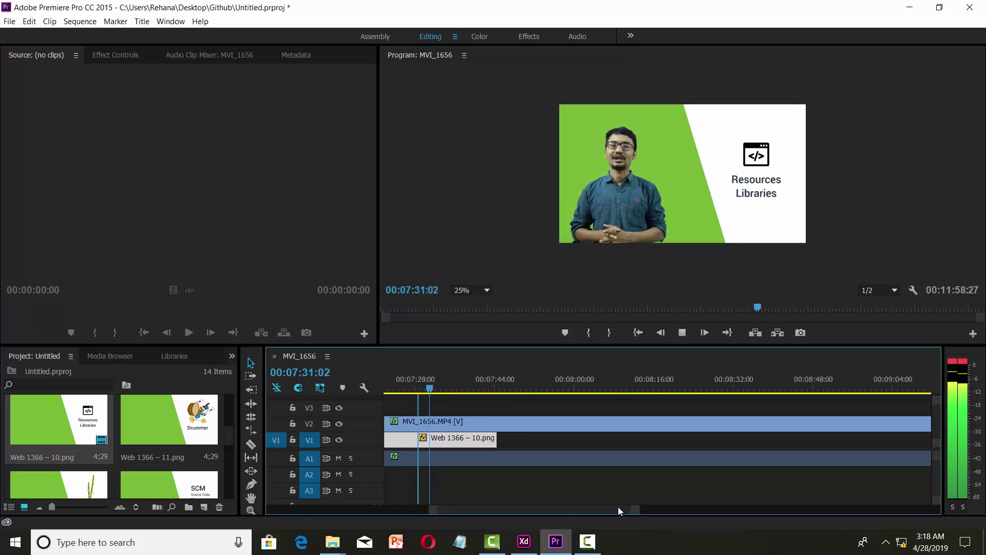
pyautogui.press('space')
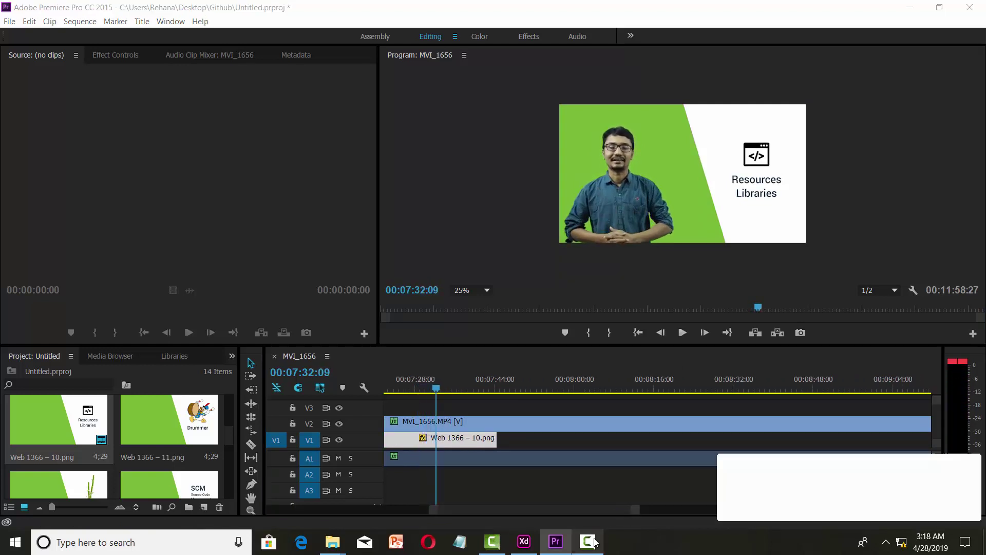